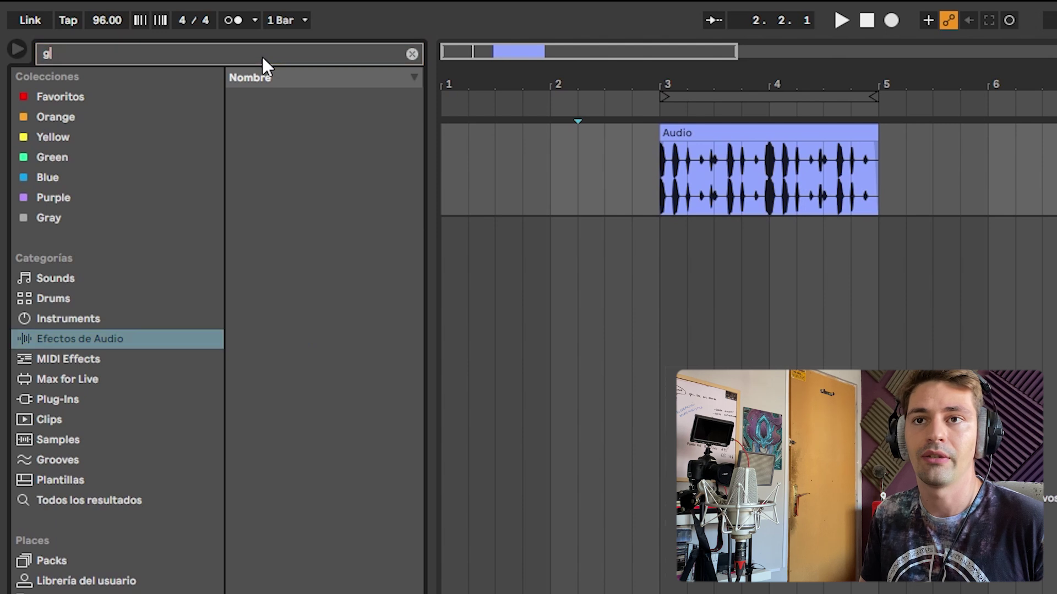
# - Add the Gate effect to the audio track and adjust its threshold to -11.3 dB while the drum clip plays
pyautogui.click(234, 139)
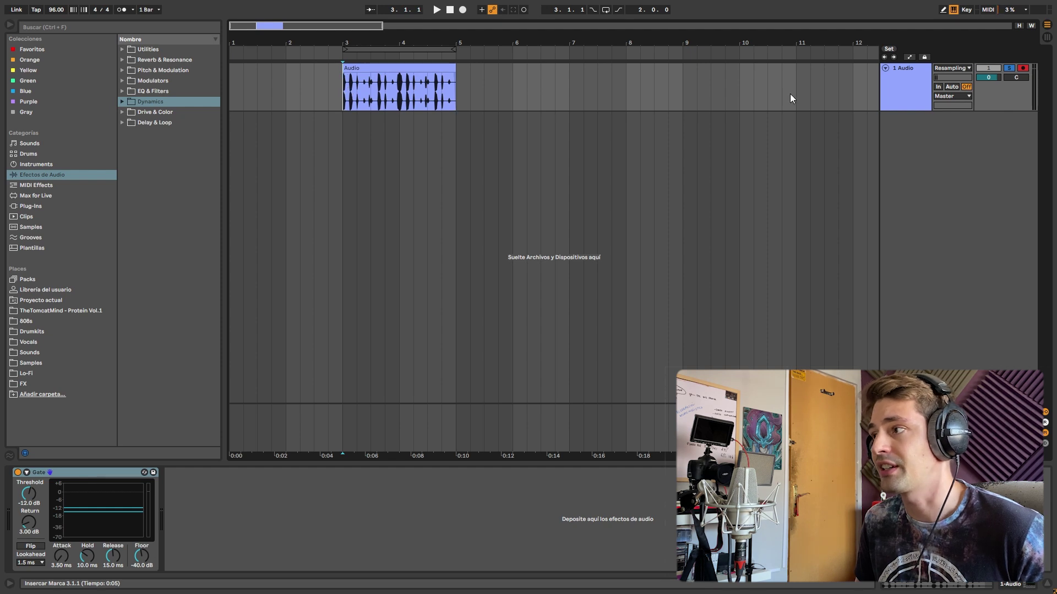
pyautogui.press('space')
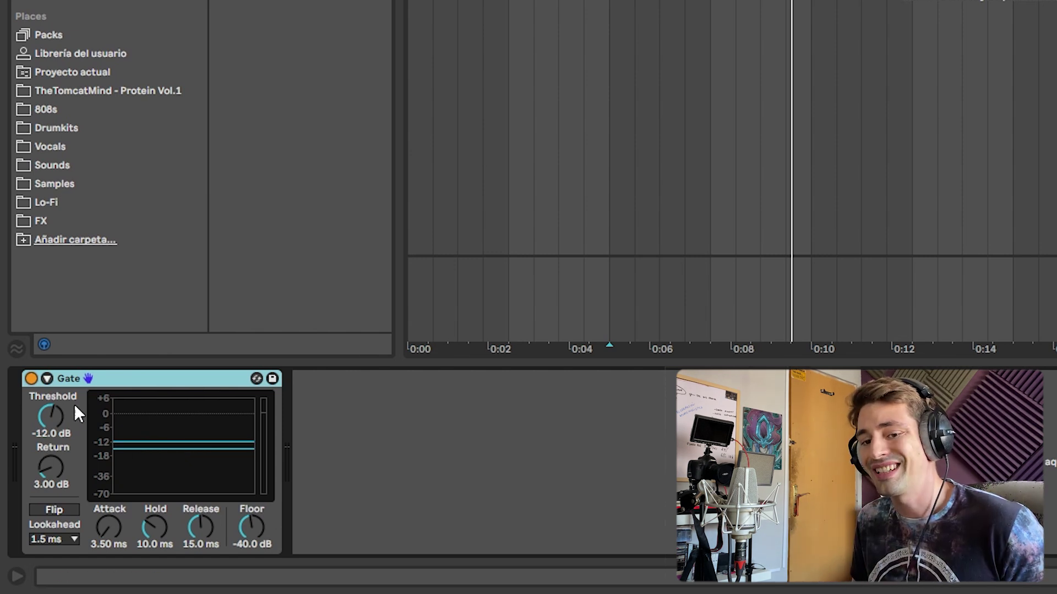
pyautogui.moveTo(133, 440)
pyautogui.mouseDown()
pyautogui.moveTo(133, 414)
pyautogui.moveTo(132, 457)
pyautogui.moveTo(133, 411)
pyautogui.moveTo(132, 474)
pyautogui.moveTo(132, 449)
pyautogui.mouseUp()
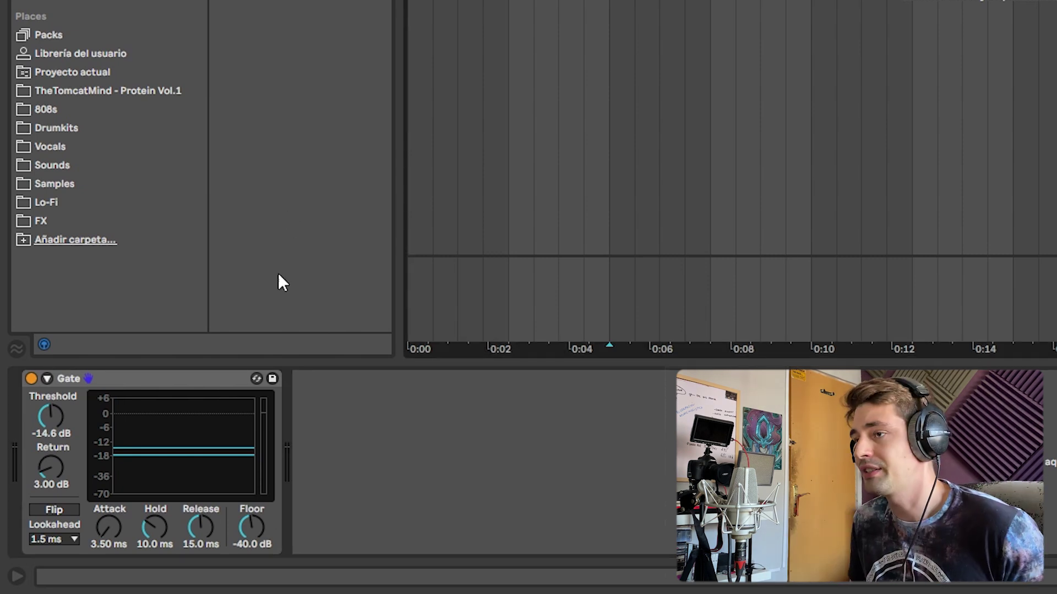
pyautogui.press('space')
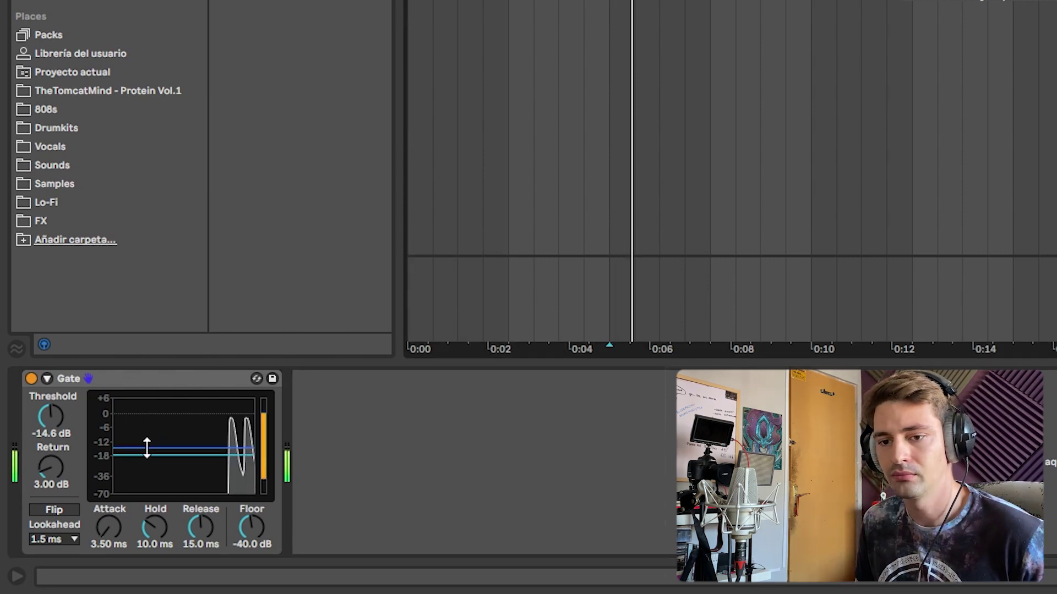
pyautogui.moveTo(196, 452)
pyautogui.mouseDown()
pyautogui.moveTo(196, 423)
pyautogui.moveTo(196, 440)
pyautogui.mouseUp()
# - Examine the drum clip's hits between bars 3 and 5, selecting the quiet part between beats 3.2 and 3.3
pyautogui.scroll(9, 336, 101)
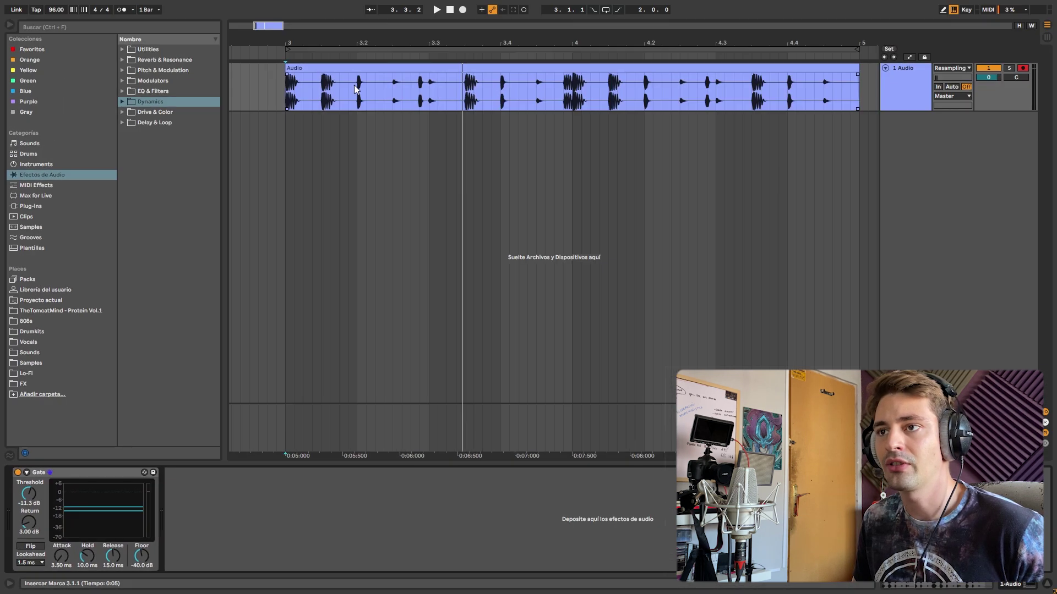
pyautogui.hscroll(-2, 308, 99)
pyautogui.scroll(-3, 324, 96)
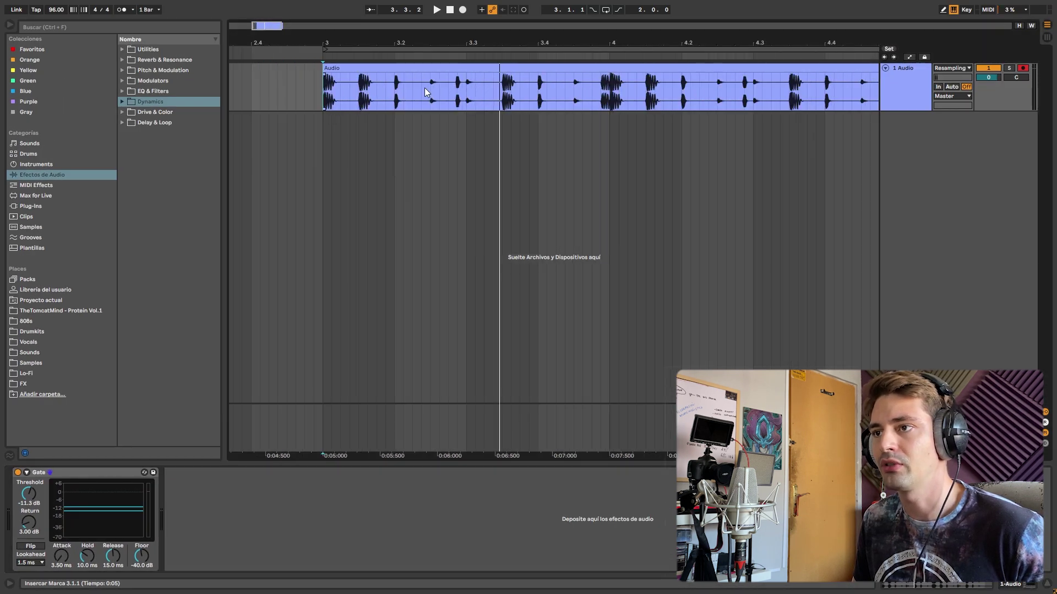
pyautogui.scroll(-3, 424, 88)
pyautogui.moveTo(377, 86); pyautogui.dragTo(560, 87)
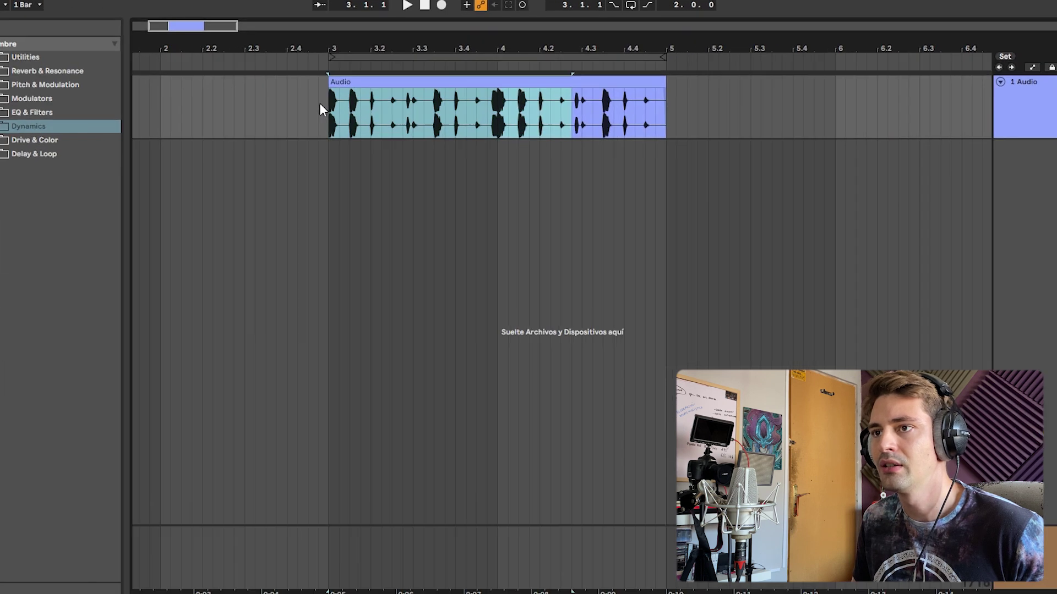
pyautogui.click(337, 108)
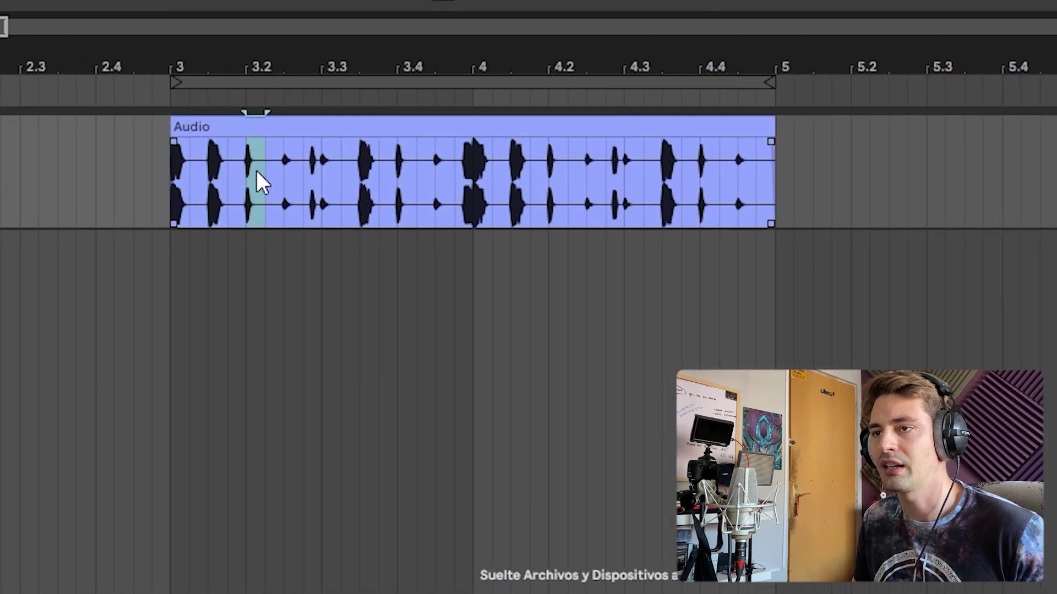
pyautogui.moveTo(275, 172); pyautogui.dragTo(302, 173)
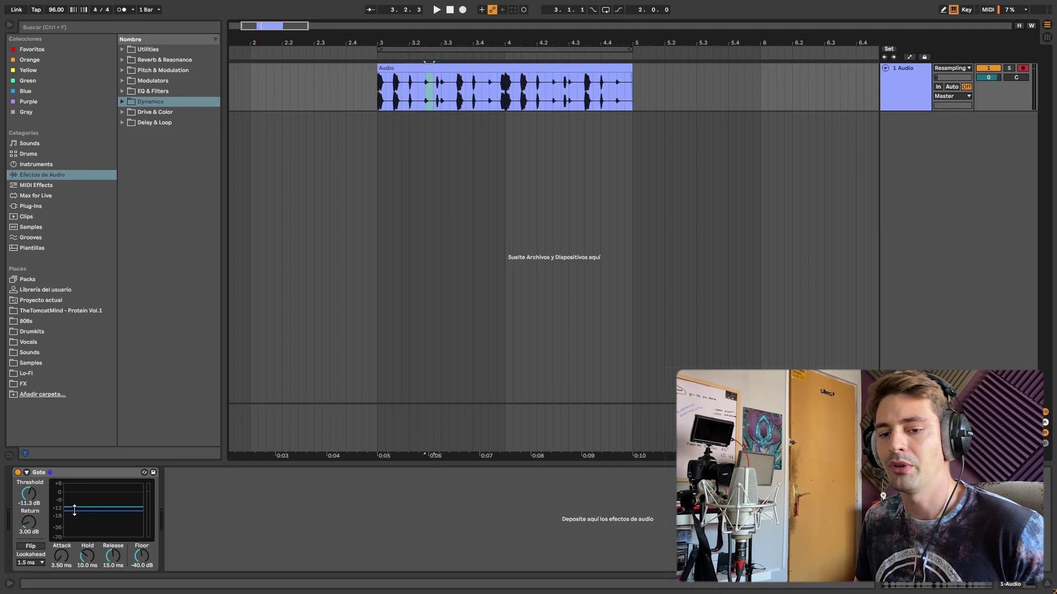
# - Raise the gate's threshold to -4.31 dB while the clip plays
pyautogui.press('space')
pyautogui.moveTo(81, 506); pyautogui.dragTo(81, 498)
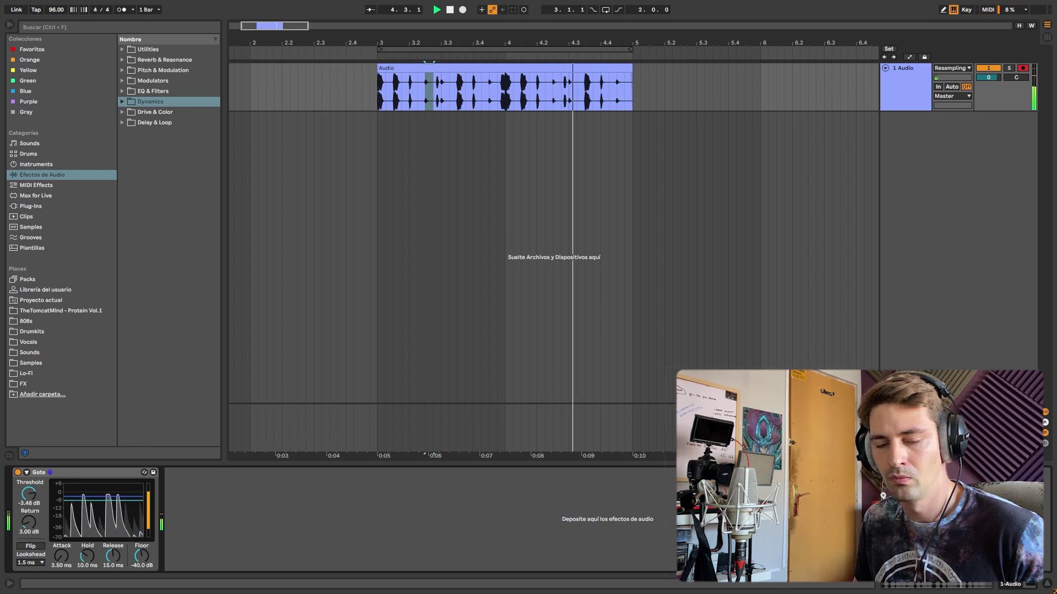
pyautogui.press('space')
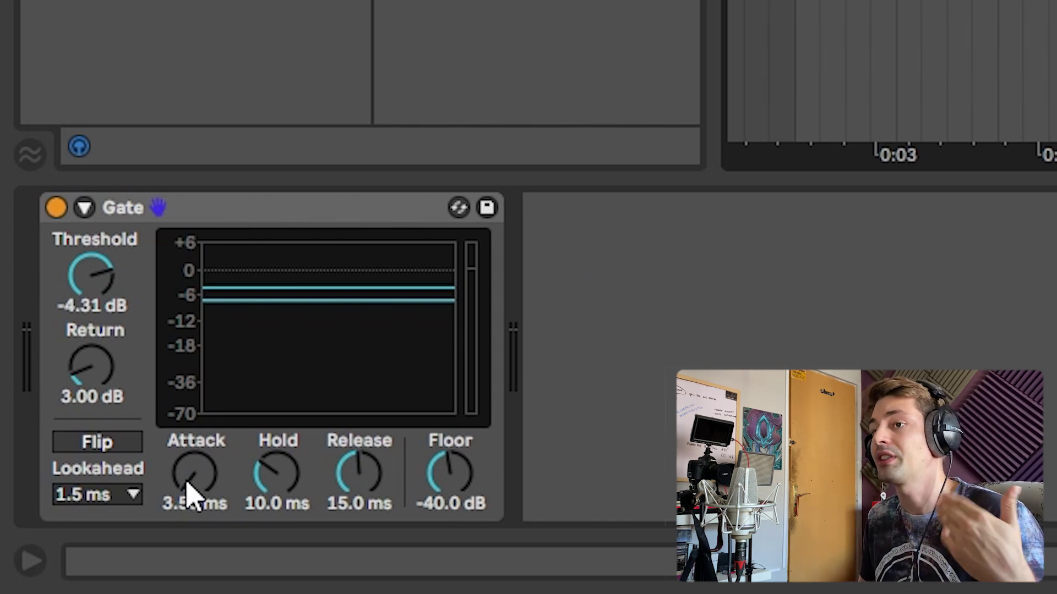
# - Lower the gate's attack to 0.02 ms during playback and return the insert marker to the clip's start at bar 3
pyautogui.press('space')
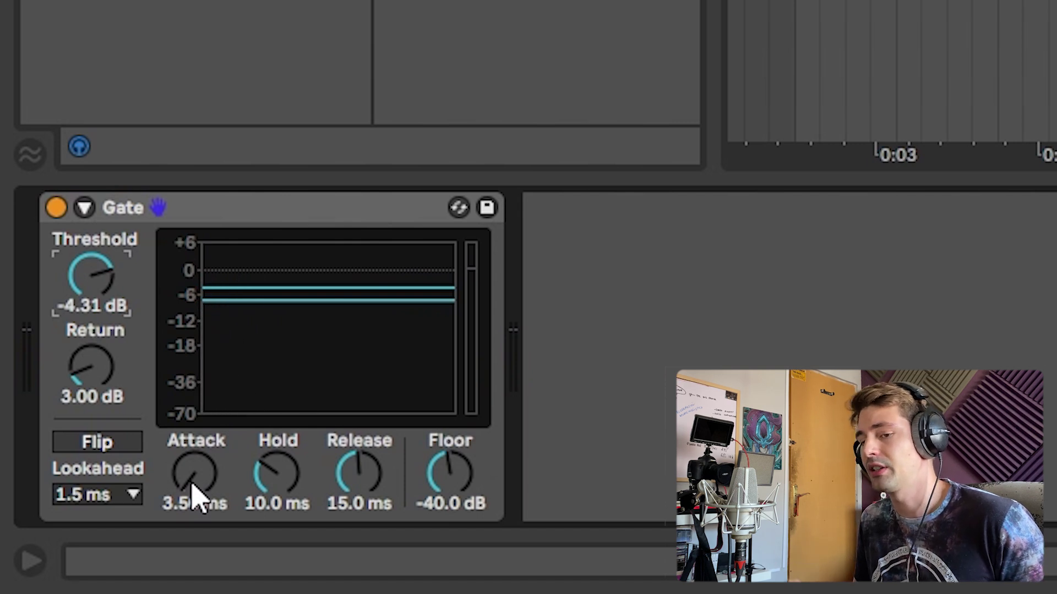
pyautogui.moveTo(195, 492)
pyautogui.mouseDown()
pyautogui.moveTo(195, 453)
pyautogui.moveTo(198, 504)
pyautogui.mouseUp()
pyautogui.press('space')
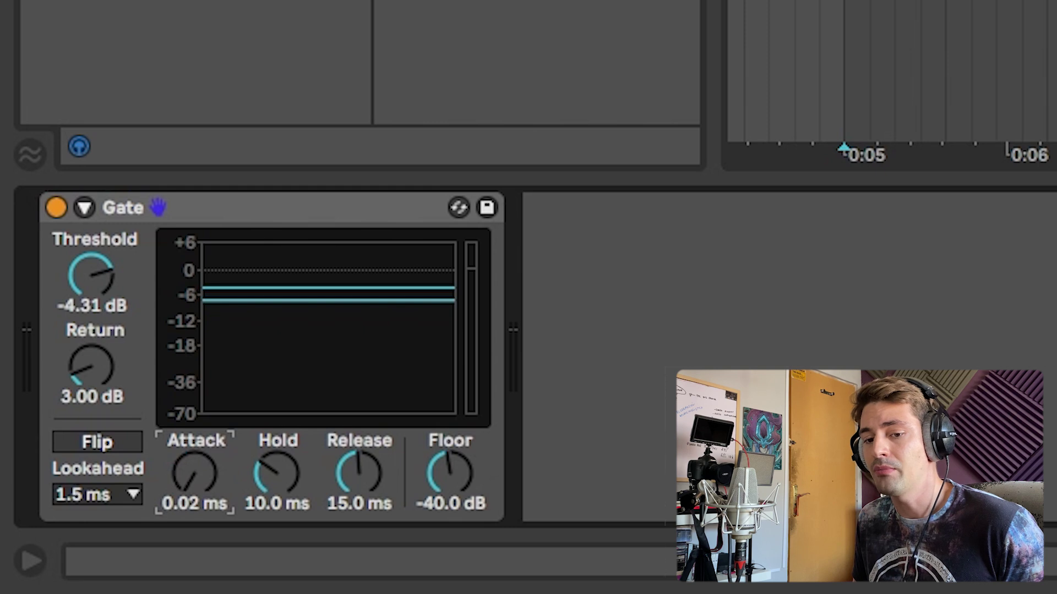
pyautogui.click(843, 3)
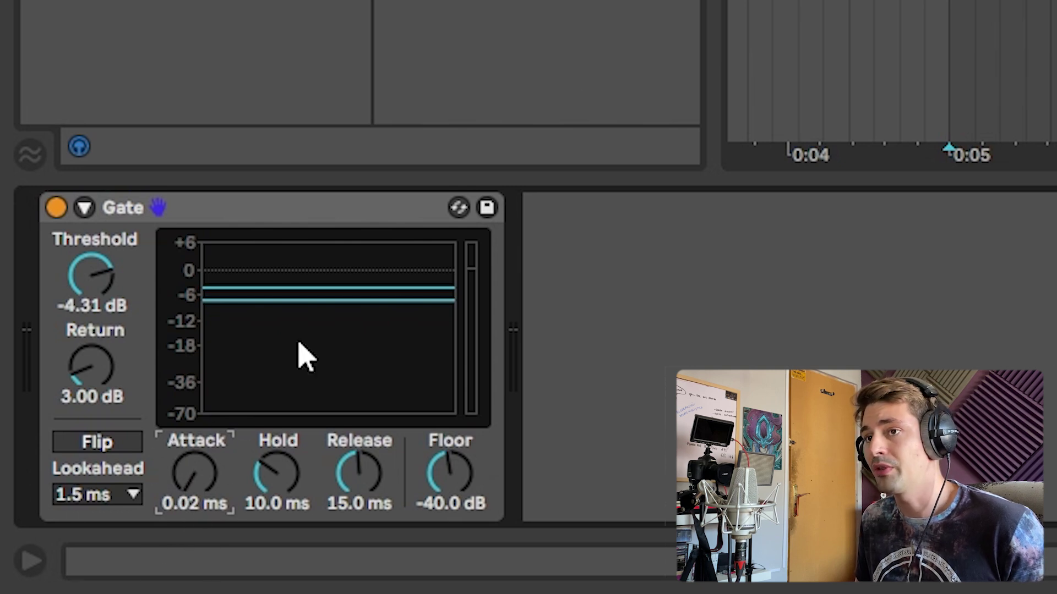
pyautogui.click(949, 3)
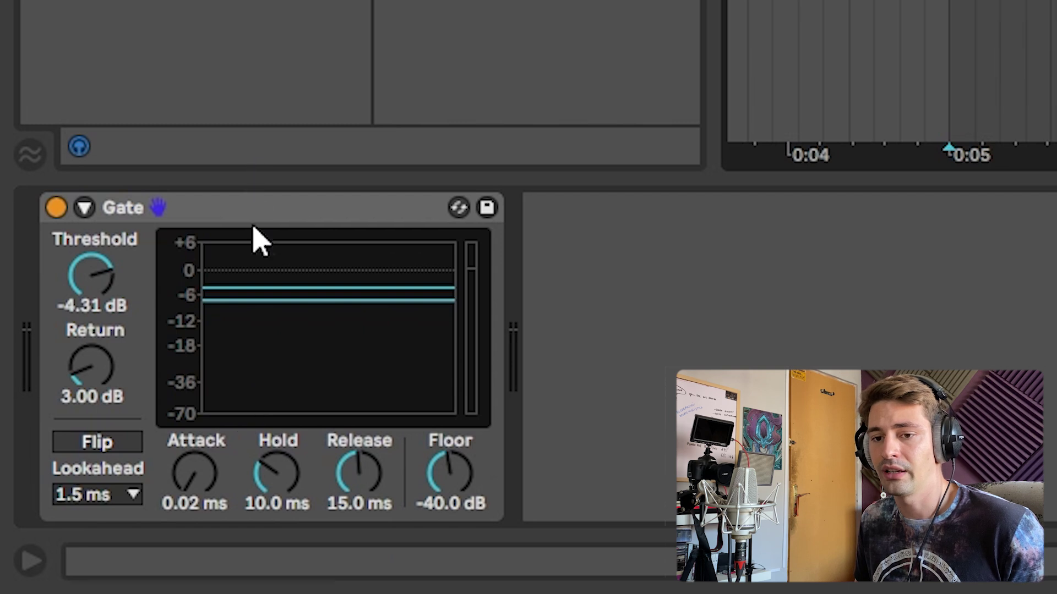
# - Set the gate's attack to 1.21 ms and its hold to 41.0 ms while auditioning the clip
pyautogui.press('space')
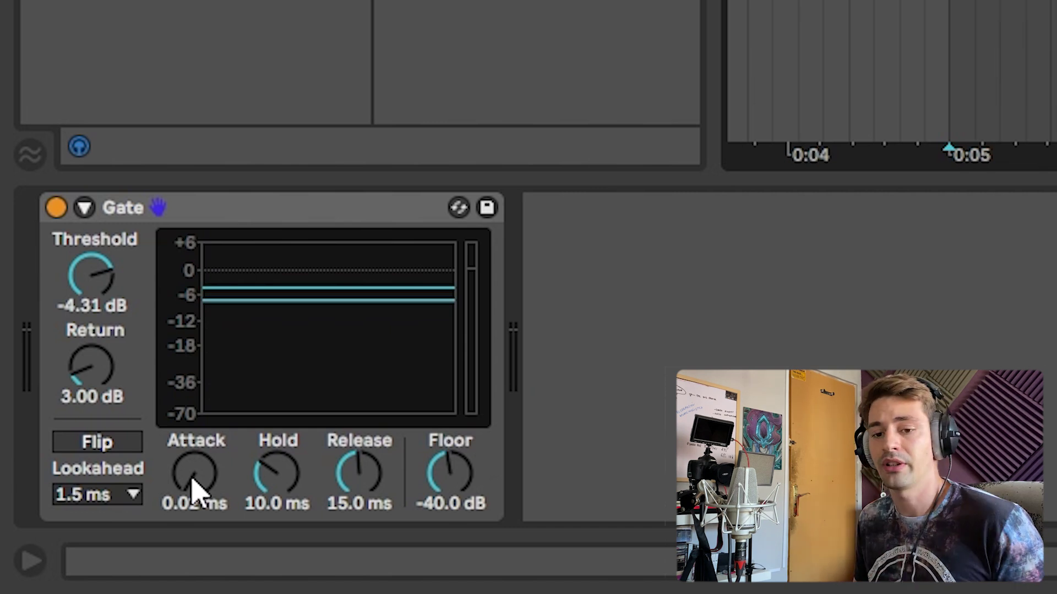
pyautogui.moveTo(193, 487); pyautogui.dragTo(193, 468)
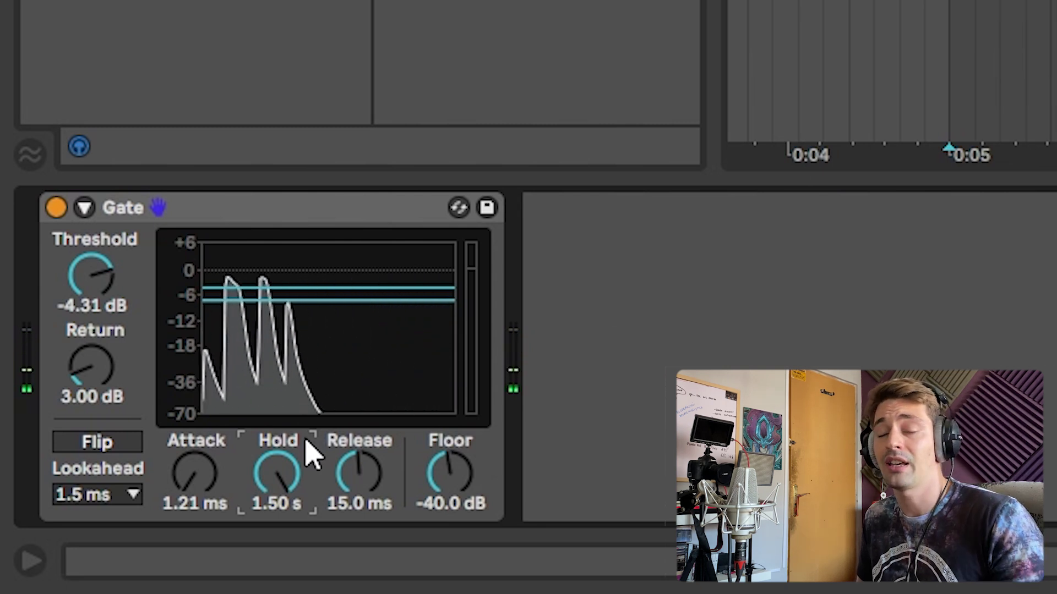
pyautogui.moveTo(307, 448); pyautogui.dragTo(272, 493)
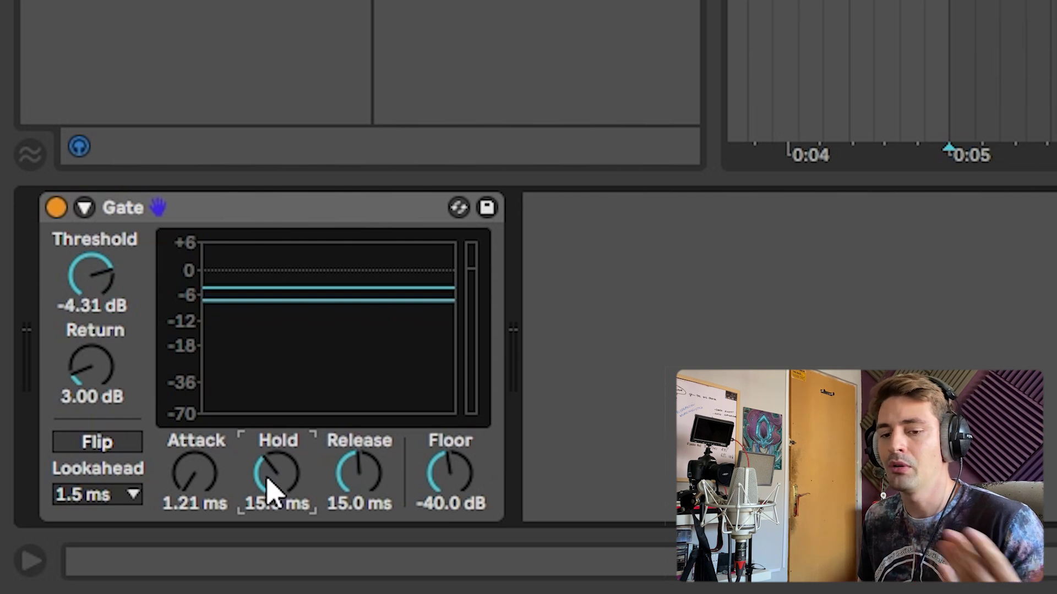
pyautogui.moveTo(277, 473)
pyautogui.mouseDown()
pyautogui.moveTo(277, 443)
pyautogui.moveTo(277, 455)
pyautogui.mouseUp()
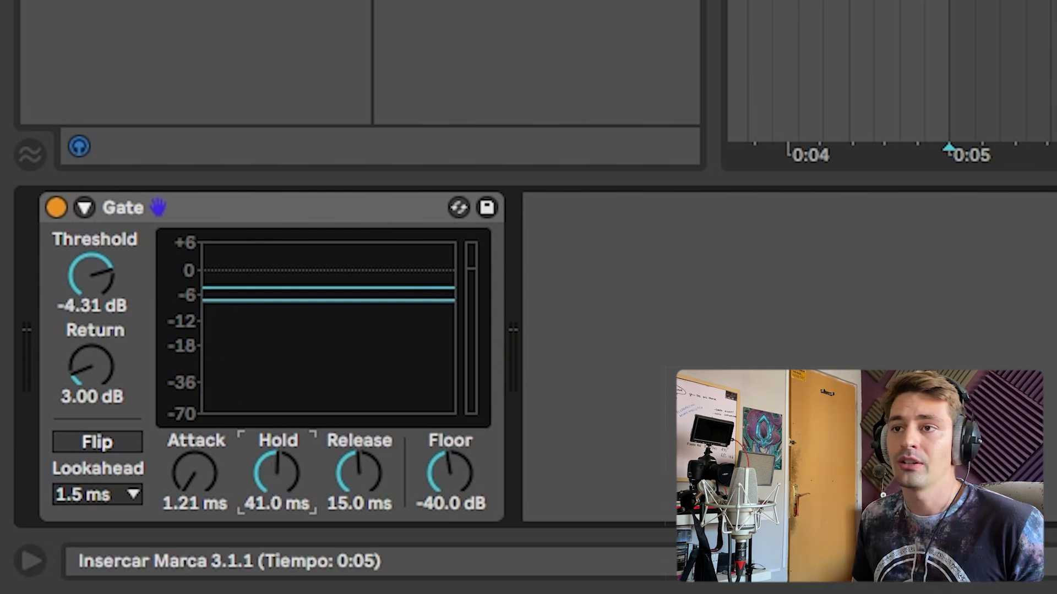
# - Measure the duration of the first kick at the start of the clip
pyautogui.scroll(3, 892, 71)
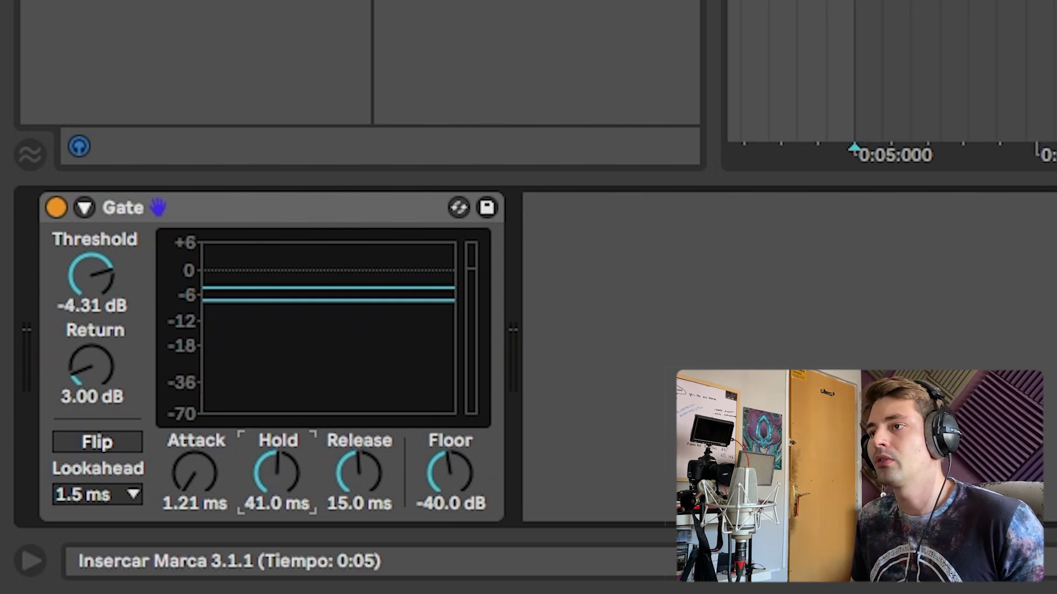
pyautogui.hscroll(-1, 892, 71)
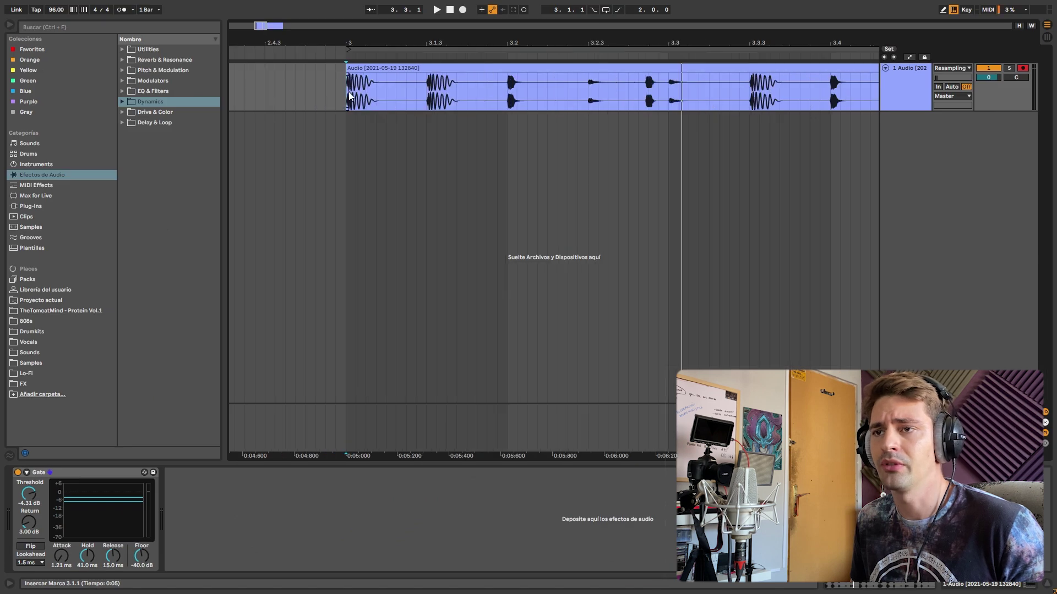
pyautogui.moveTo(349, 96); pyautogui.dragTo(388, 103)
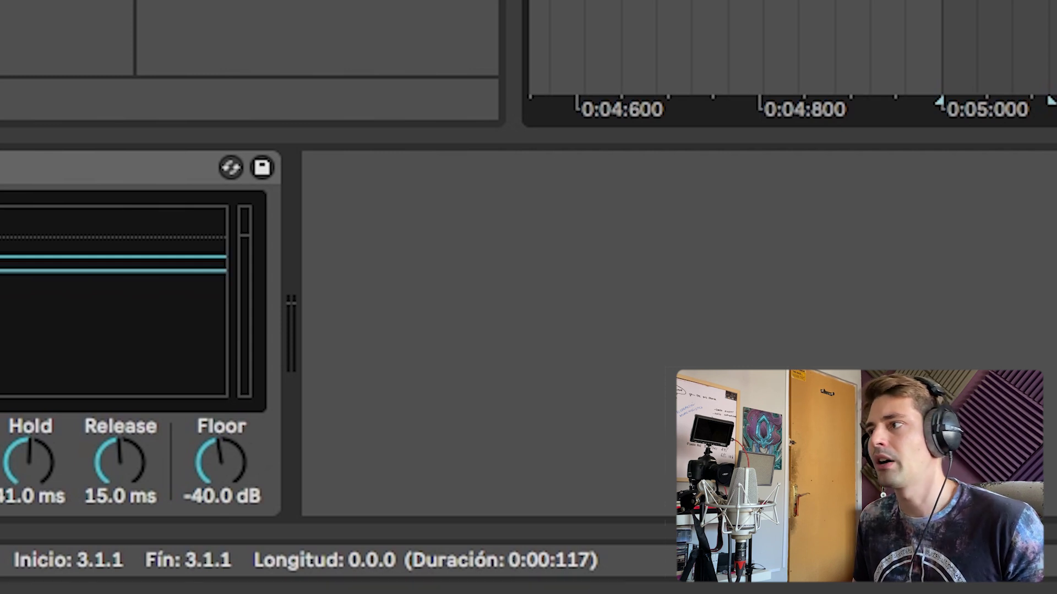
# - Raise the gate's hold to 117 ms and audition the clip from its start at bar 3
pyautogui.moveTo(40, 471); pyautogui.dragTo(39, 451)
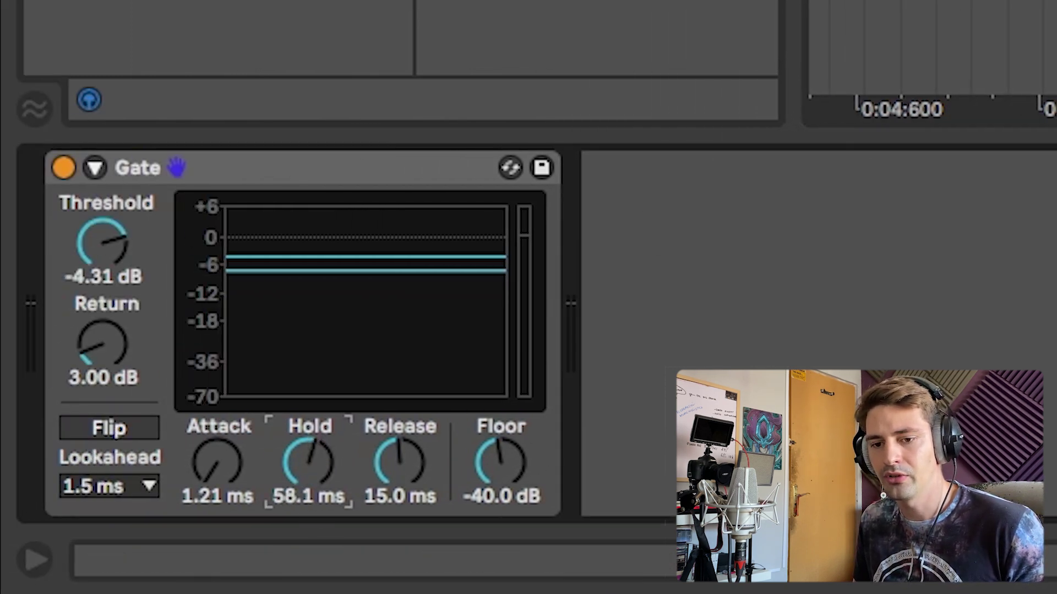
pyautogui.moveTo(308, 462); pyautogui.dragTo(308, 449)
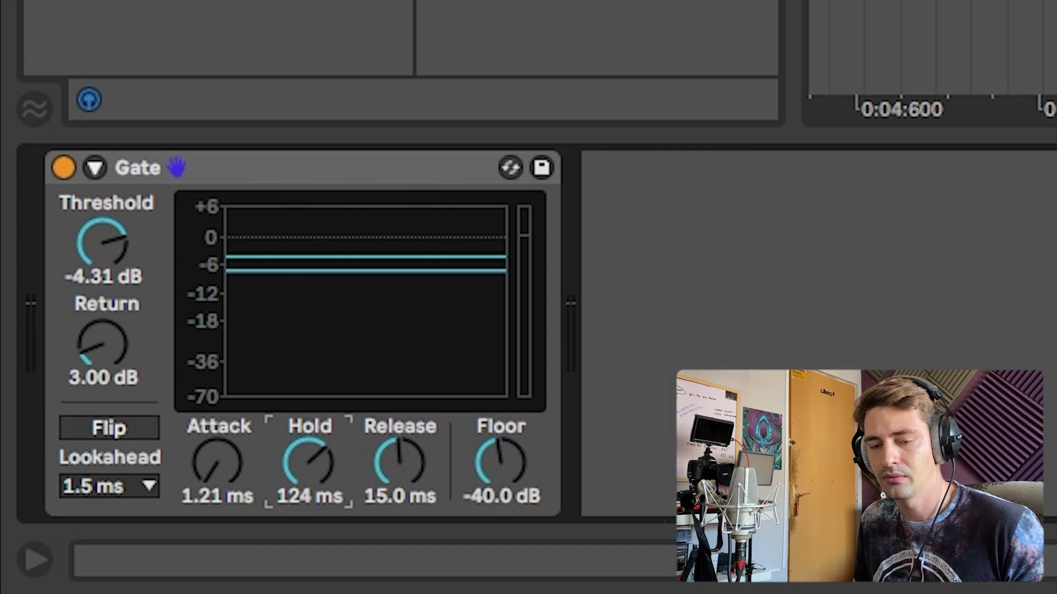
pyautogui.click(1043, 6)
pyautogui.press('space')
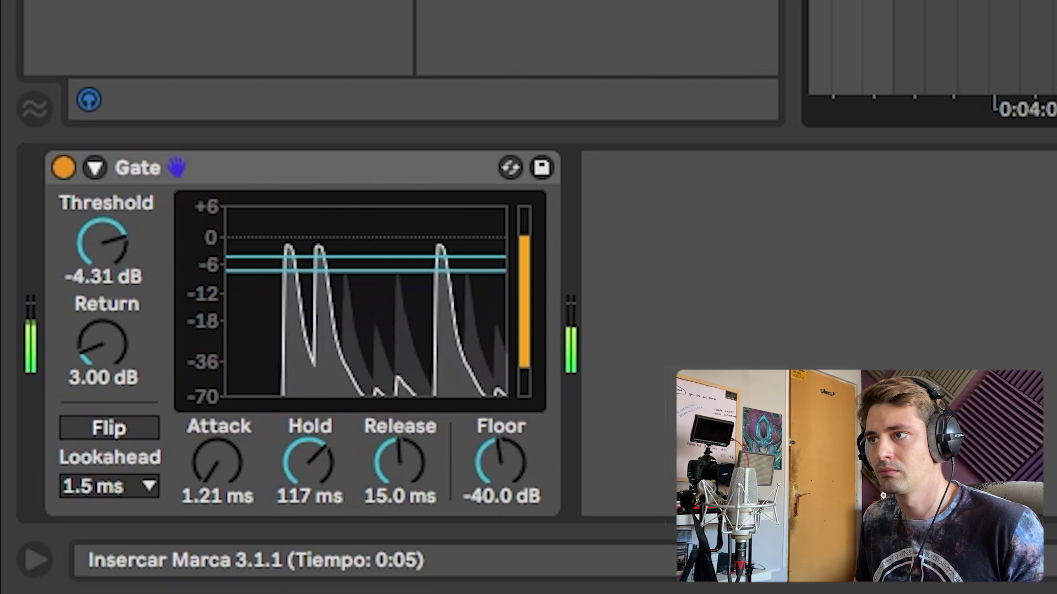
pyautogui.press('space')
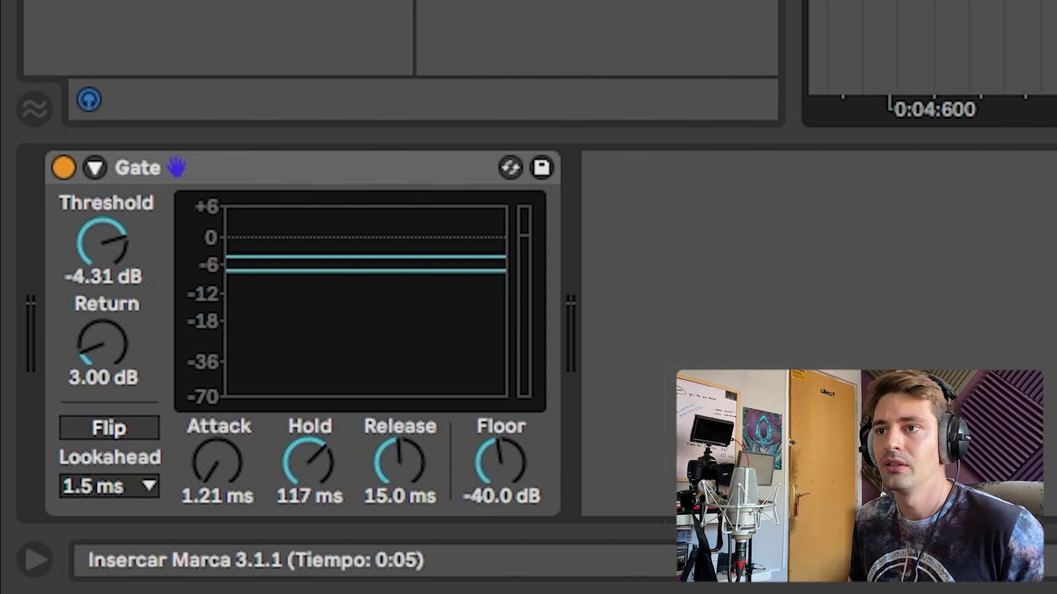
# - Measure the first kick, the silent gap following it, and both stretches together in the clip
pyautogui.moveTo(356, 99); pyautogui.dragTo(386, 99)
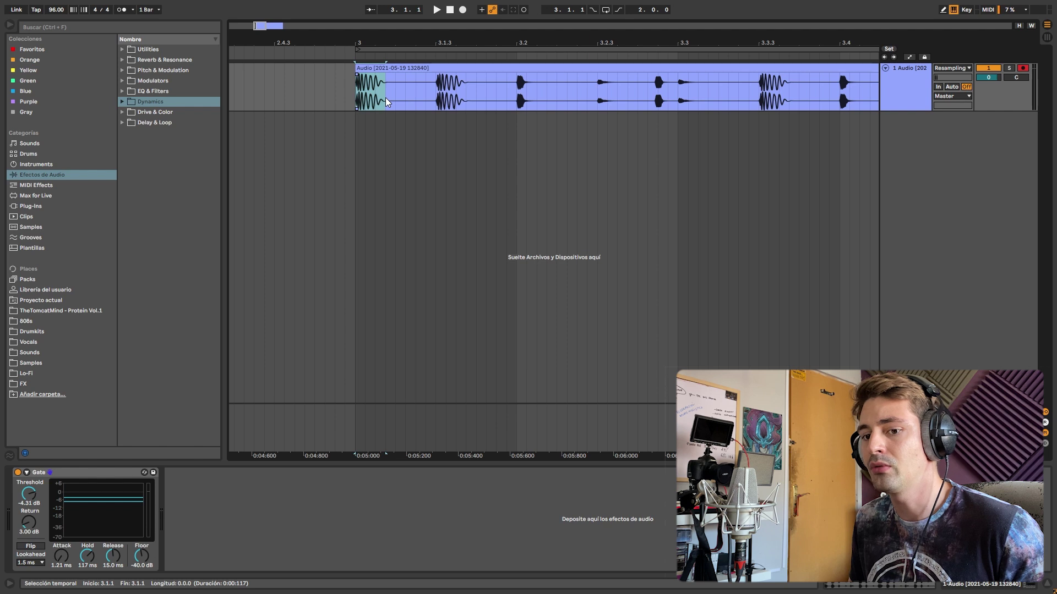
pyautogui.click(386, 102)
pyautogui.moveTo(386, 102); pyautogui.dragTo(394, 103)
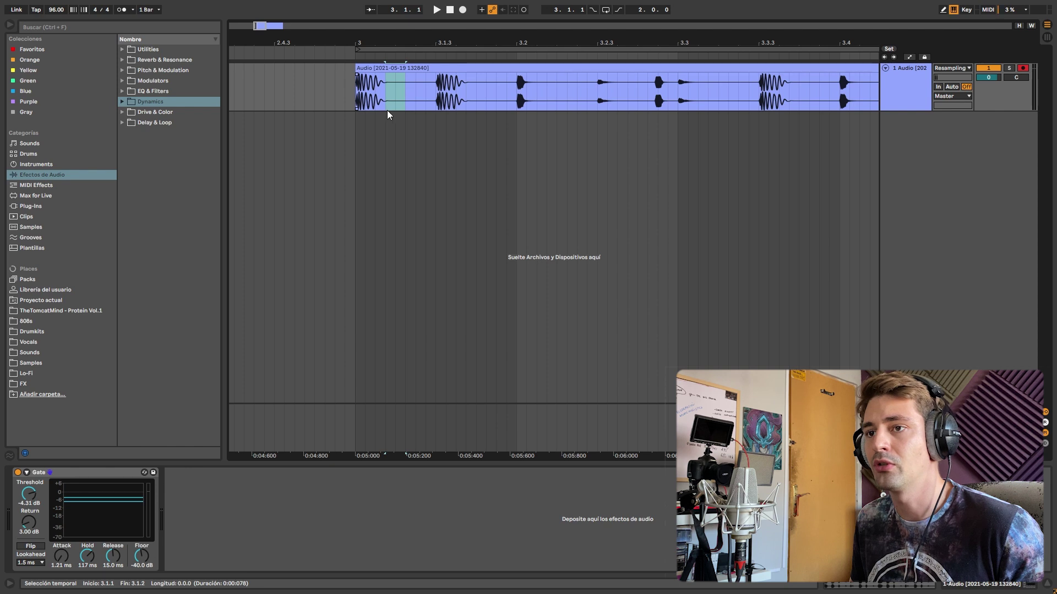
pyautogui.moveTo(357, 99); pyautogui.dragTo(408, 104)
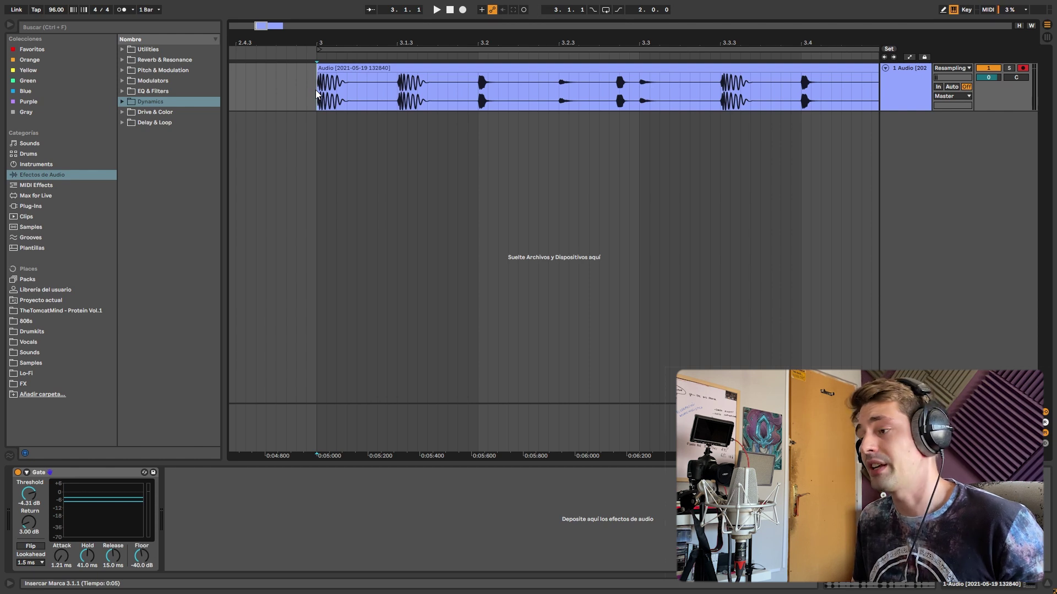
# - Try splitting off a short slice of the clip in the silence after the first kick, and undo the splits
pyautogui.moveTo(318, 94); pyautogui.dragTo(367, 96)
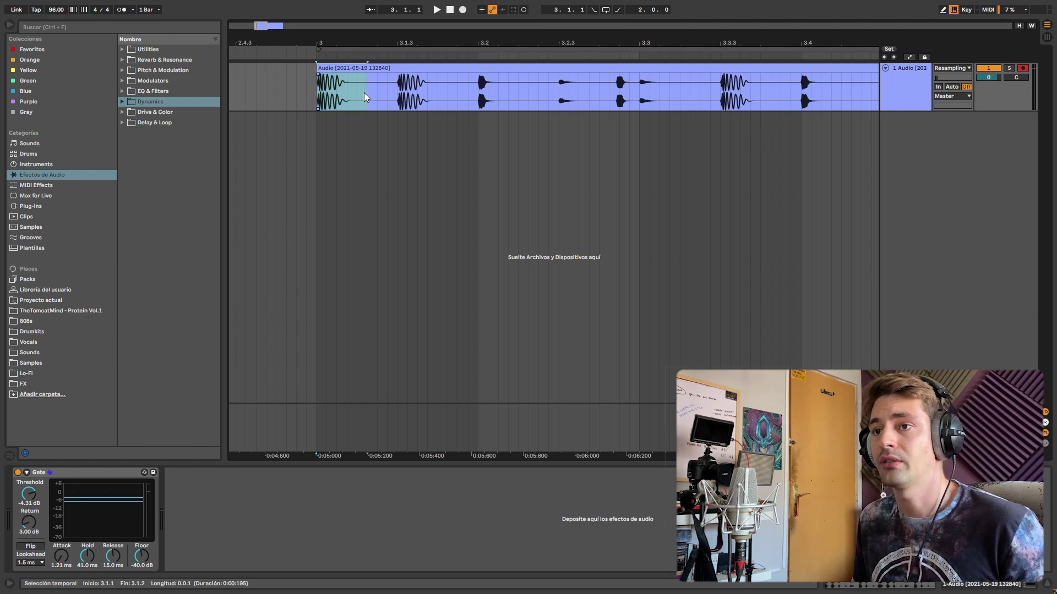
pyautogui.hotkey('ctrl', 'e')
pyautogui.click(359, 67)
pyautogui.click(362, 76)
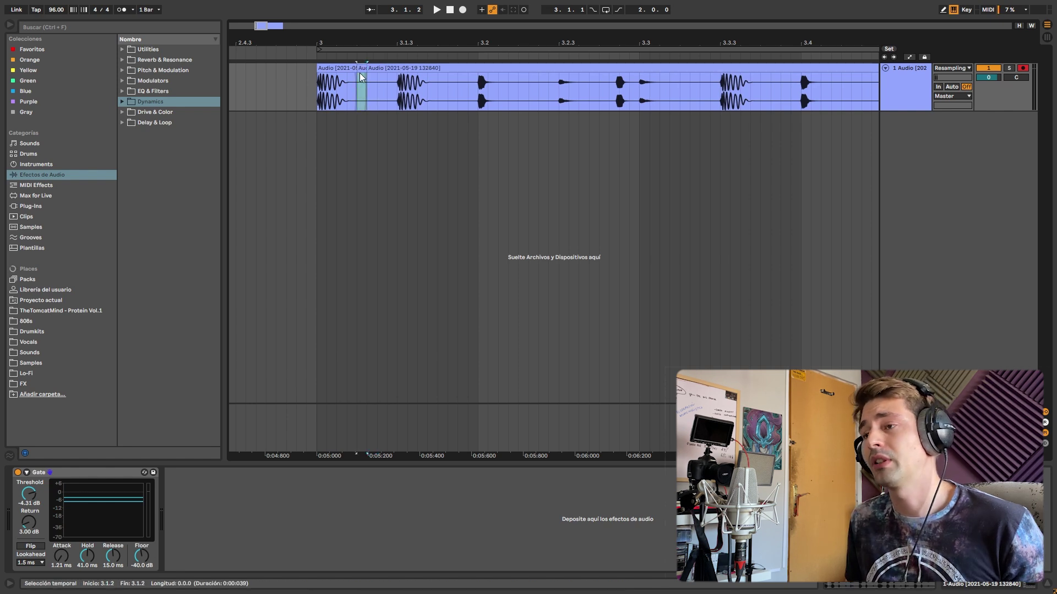
pyautogui.hotkey('ctrl', 'z')
pyautogui.hotkey('ctrl', 'z')
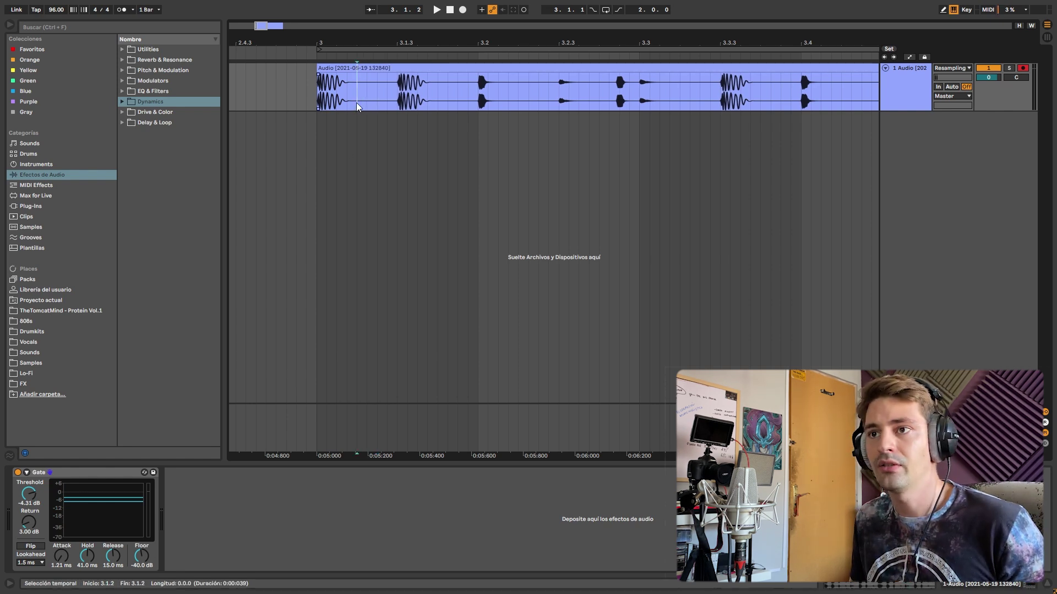
# - Measure the first kick and its tail, and raise the gate's release to 3.00 s while playing from the clip's start
pyautogui.moveTo(318, 95); pyautogui.dragTo(339, 100)
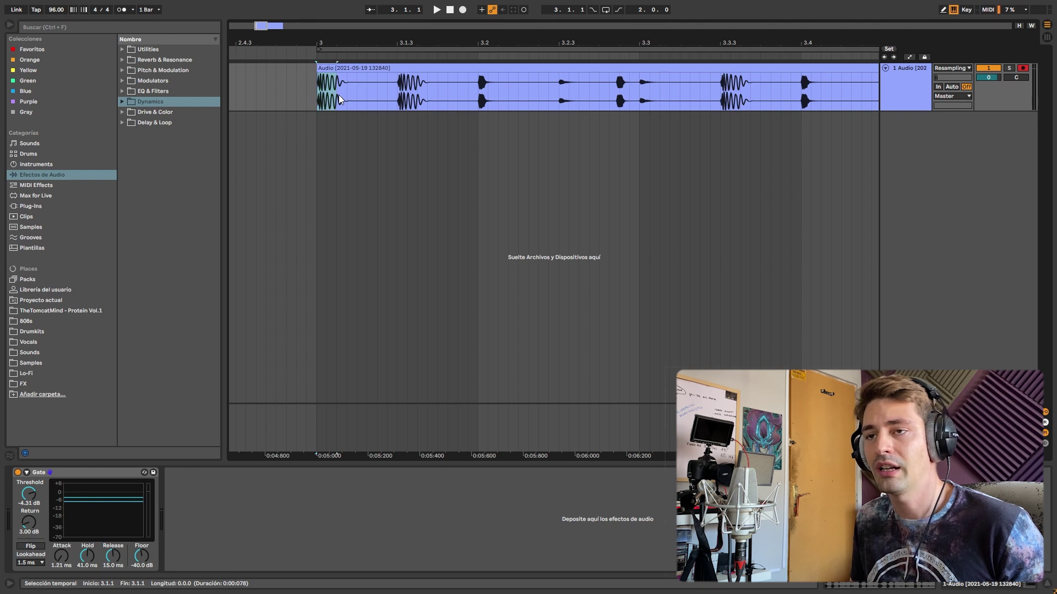
pyautogui.moveTo(339, 99); pyautogui.dragTo(355, 101)
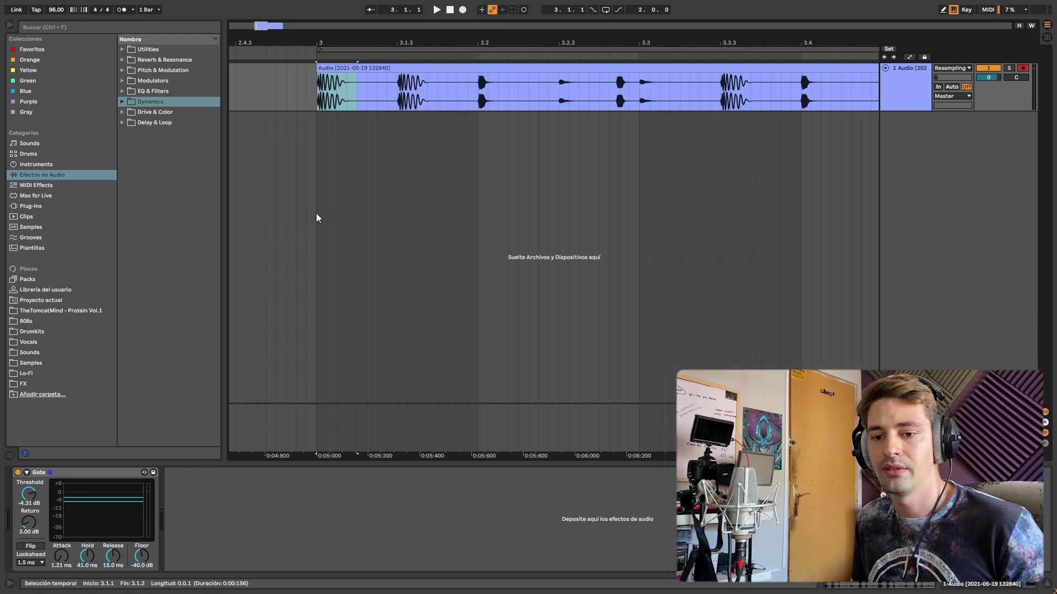
pyautogui.click(321, 89)
pyautogui.press('space')
pyautogui.moveTo(115, 560); pyautogui.dragTo(115, 473)
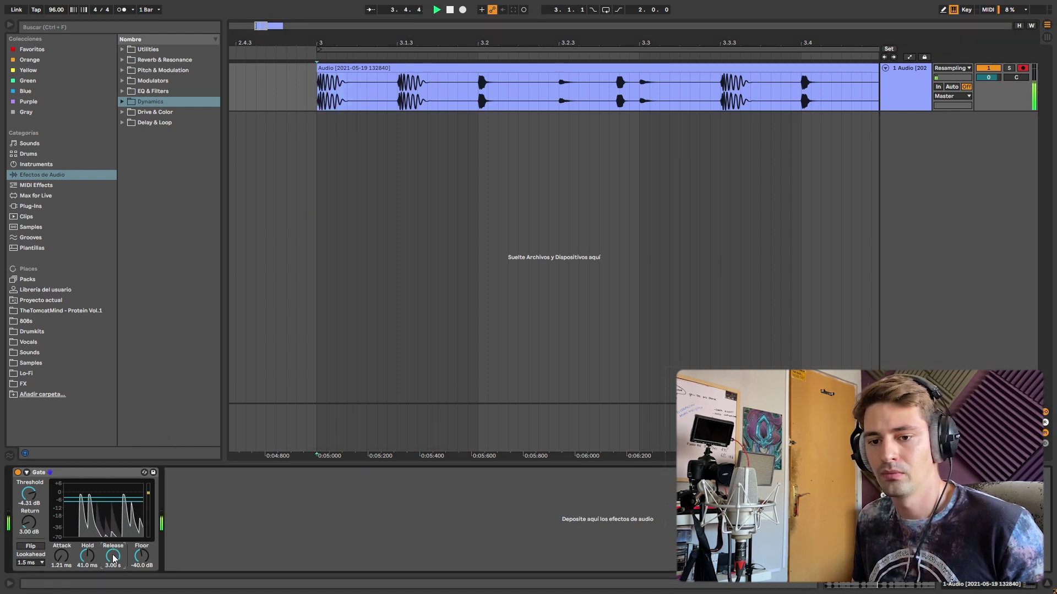
# - Lower the gate's floor to -inf dB and audition the loop from its start at bar 3
pyautogui.press('space')
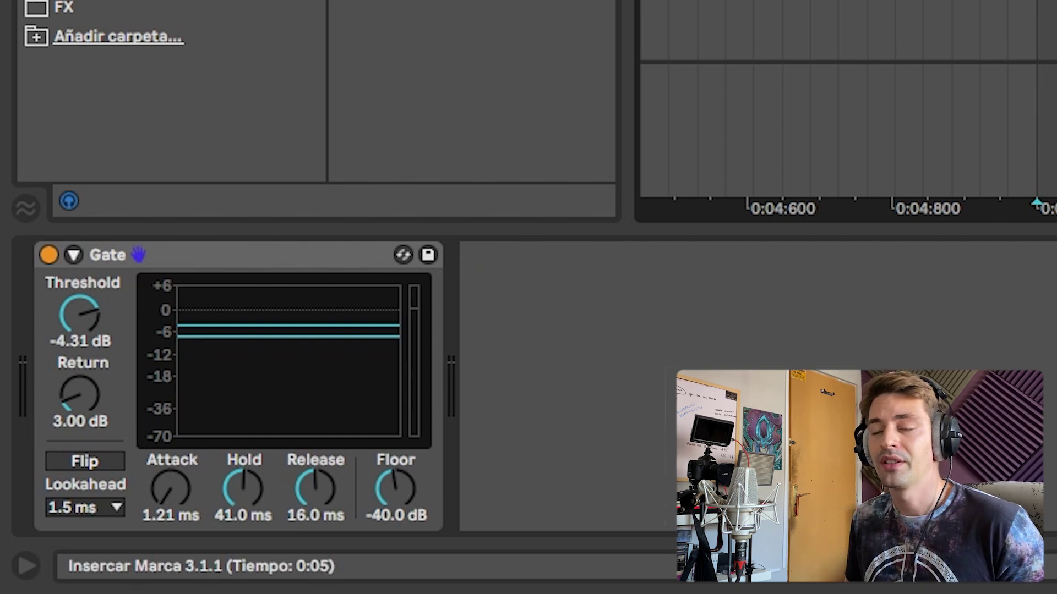
pyautogui.press('space')
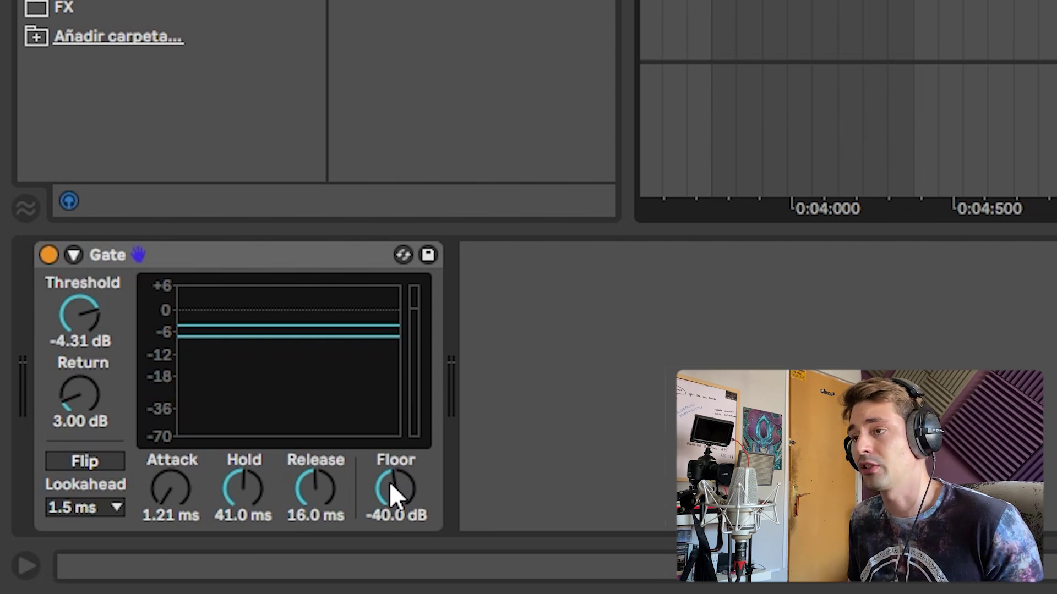
pyautogui.moveTo(388, 483); pyautogui.dragTo(389, 528)
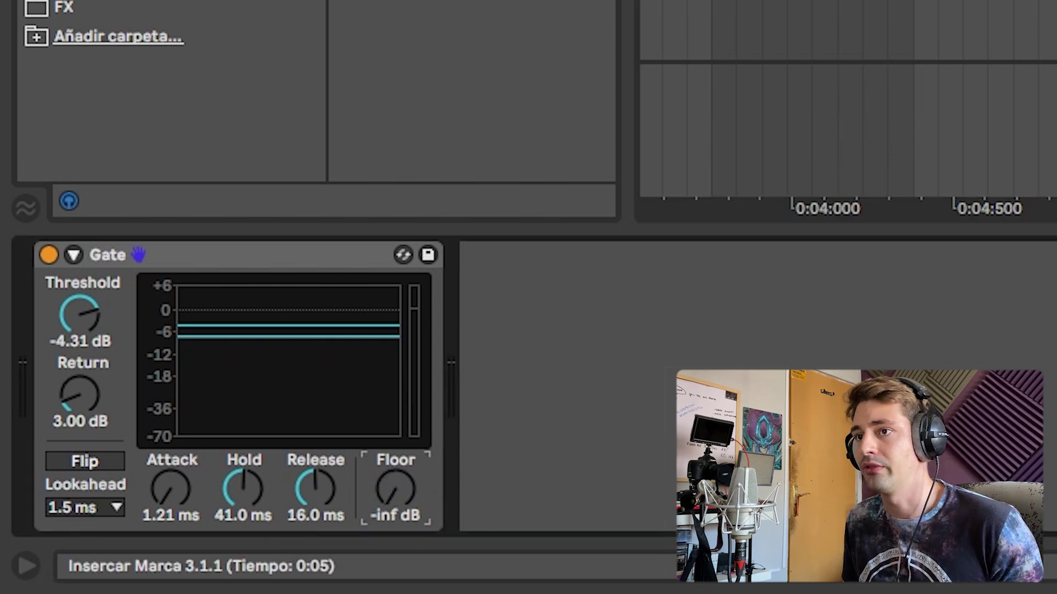
pyautogui.press('space')
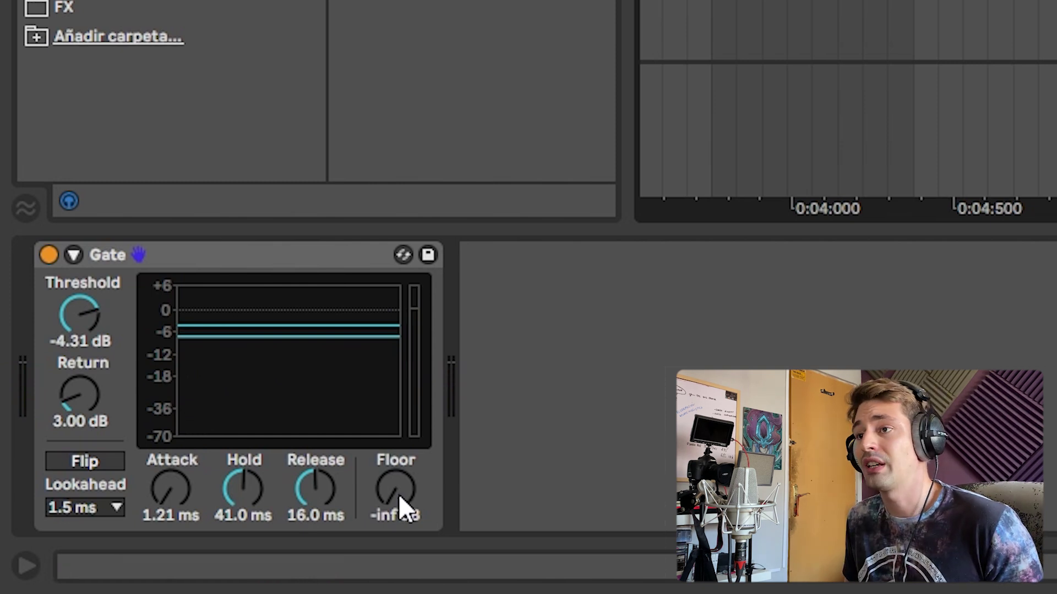
# - Try raising the gate's floor to -20.2 dB and 0.00 dB during playback, and return it to -inf dB
pyautogui.moveTo(400, 504); pyautogui.dragTo(400, 452)
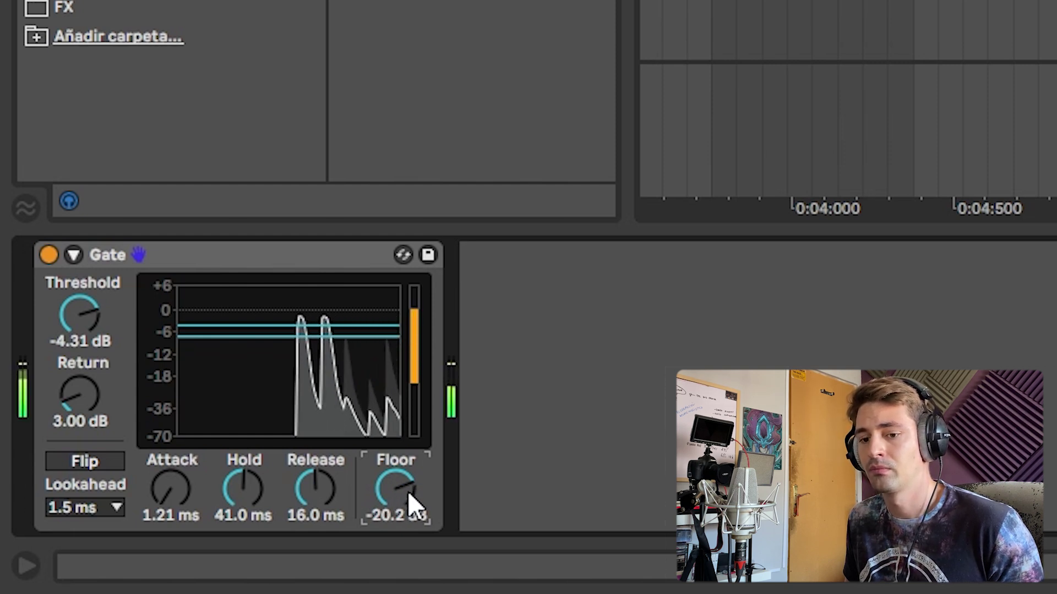
pyautogui.moveTo(408, 491); pyautogui.dragTo(408, 451)
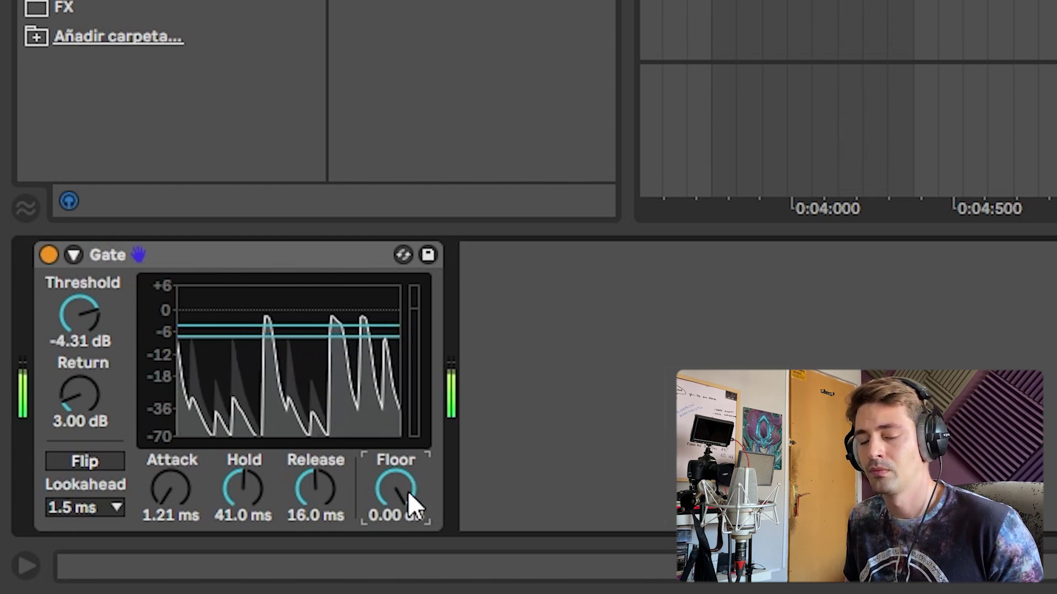
pyautogui.press('space')
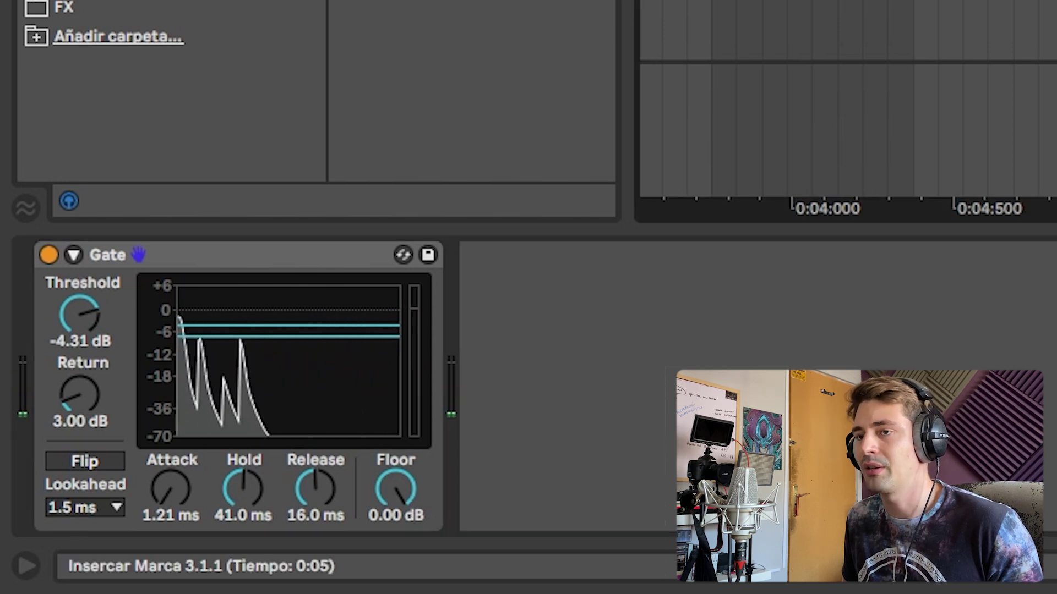
pyautogui.press('space')
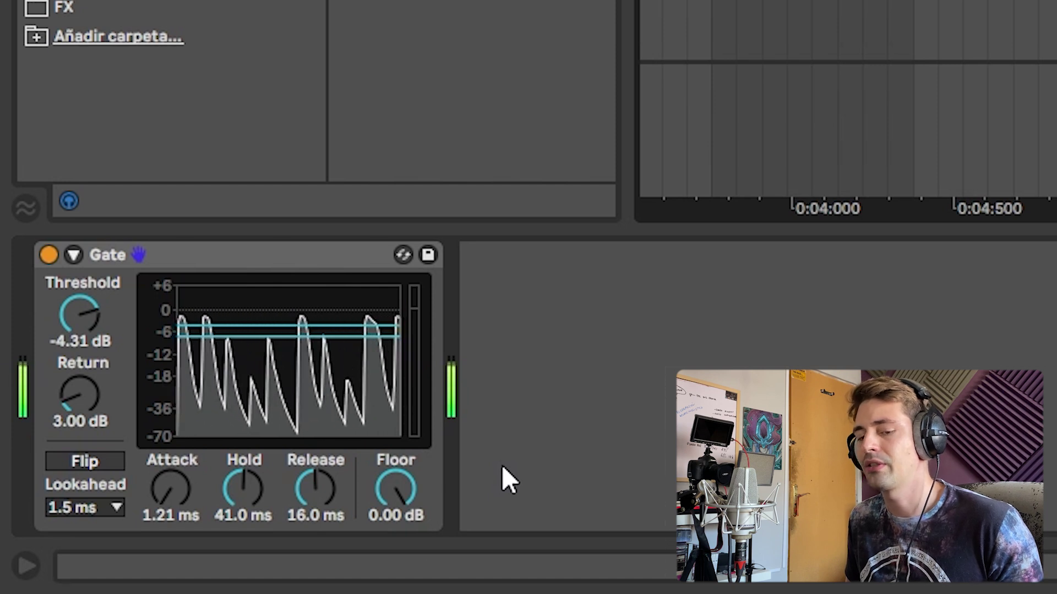
pyautogui.moveTo(394, 486); pyautogui.dragTo(394, 572)
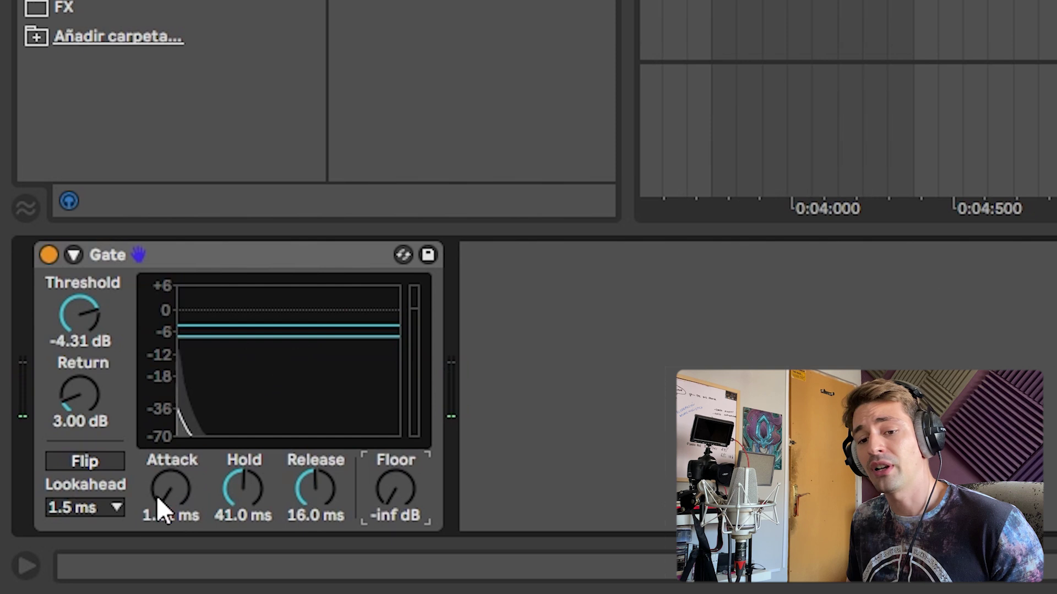
# - Set the gate's lookahead to 0 ms and audition the loop from bar 3
pyautogui.click(26, 488)
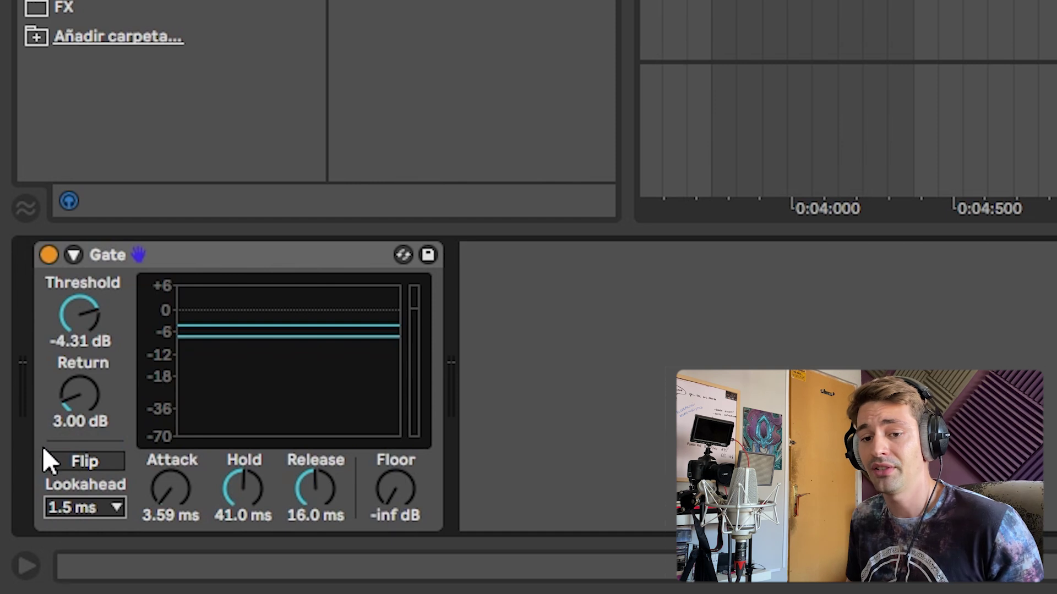
pyautogui.click(70, 507)
pyautogui.click(83, 439)
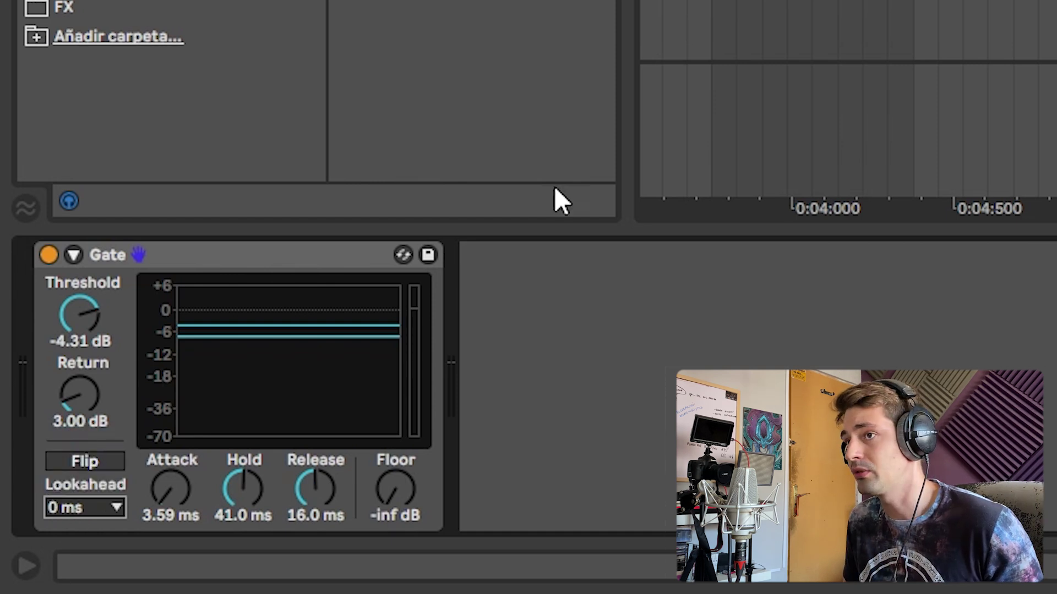
pyautogui.press('space')
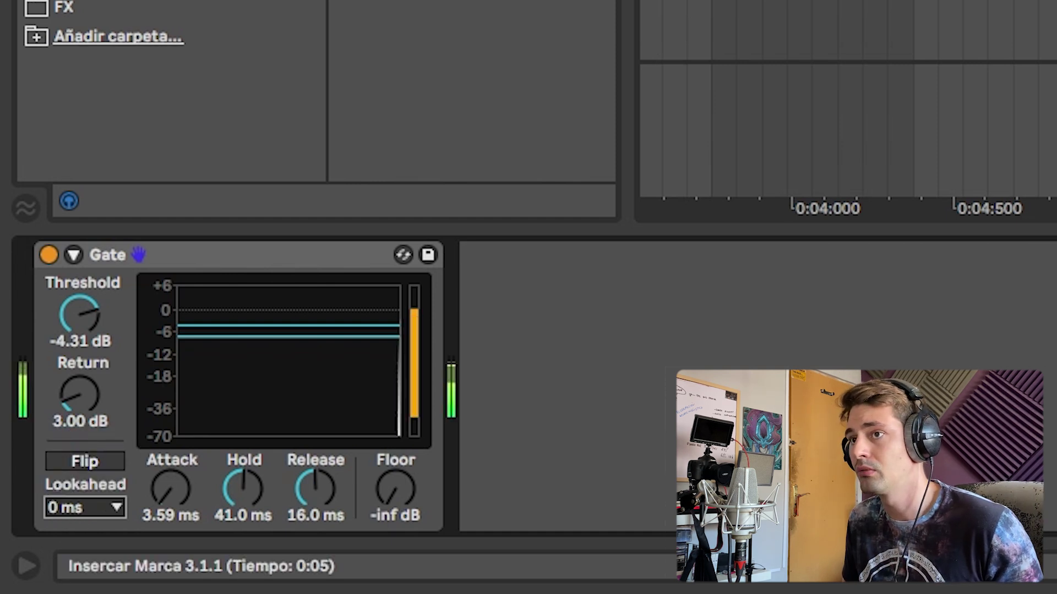
# - Try the gate's 10 ms lookahead, and set the lookahead back to 1.5 ms
pyautogui.click(83, 506)
pyautogui.click(98, 487)
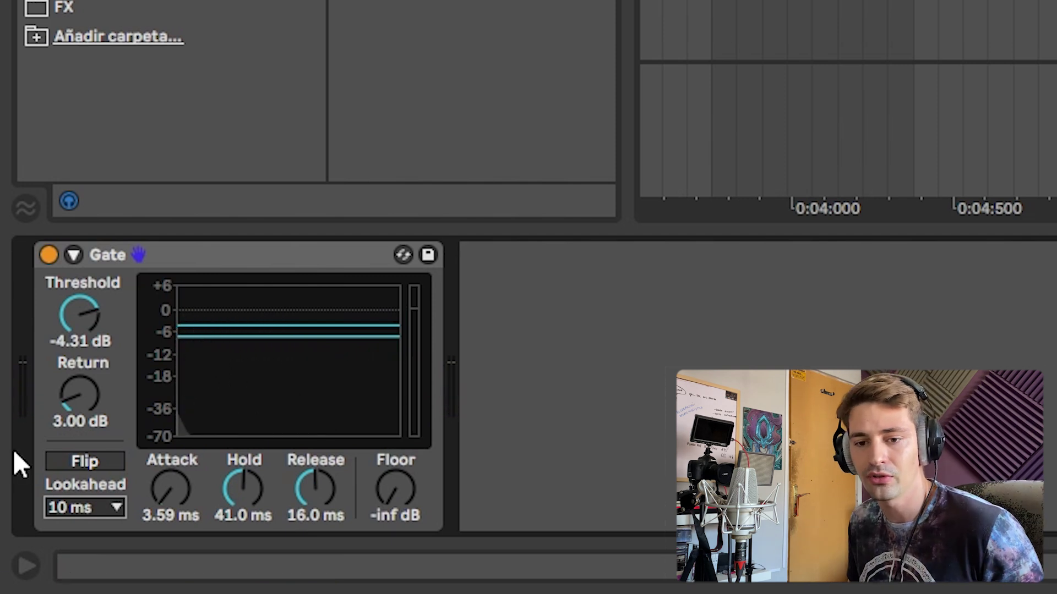
pyautogui.click(53, 506)
pyautogui.click(77, 465)
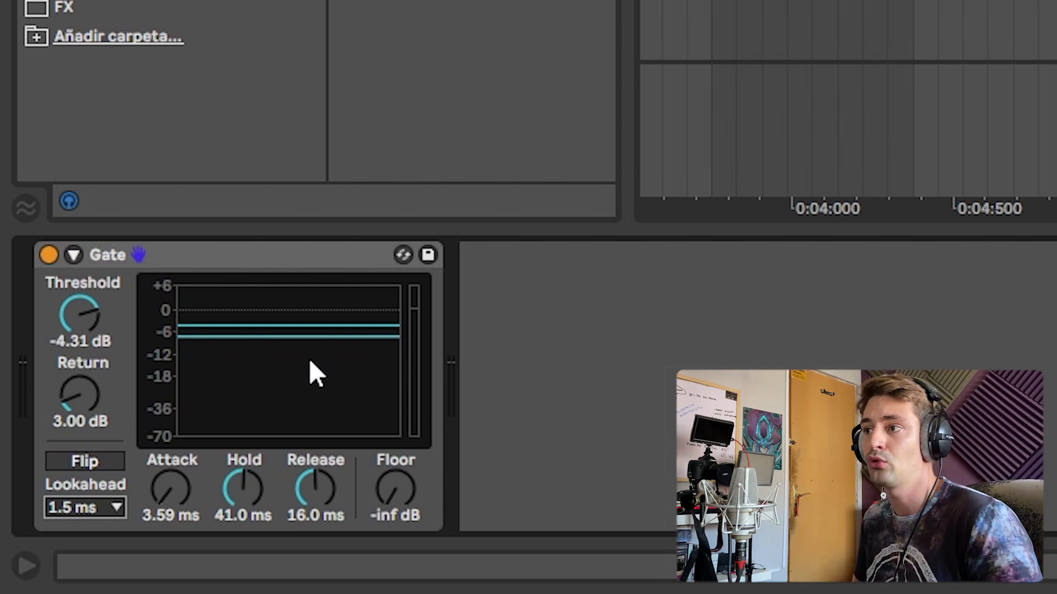
pyautogui.click(110, 508)
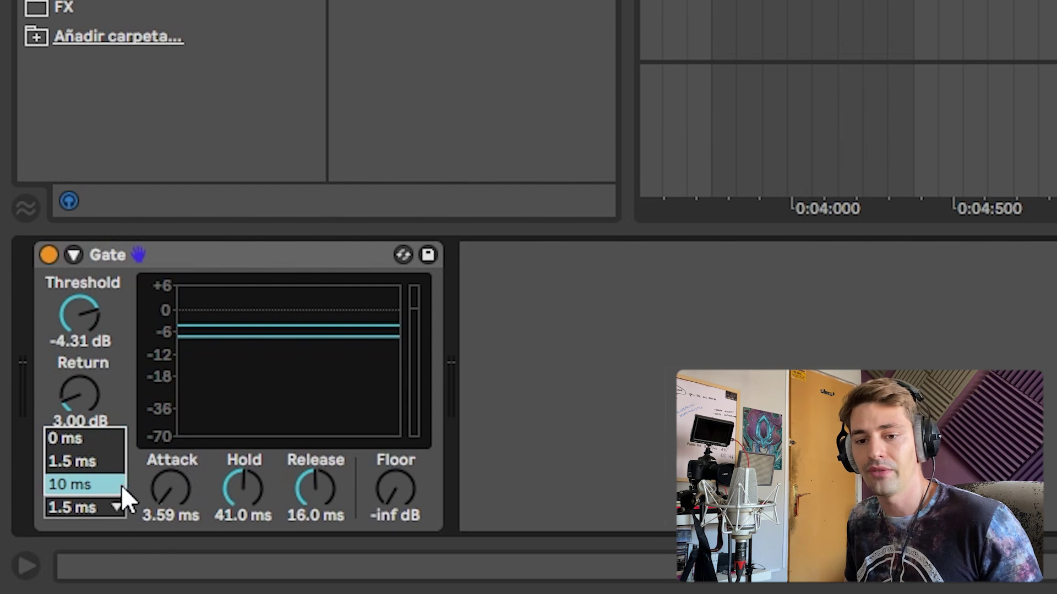
pyautogui.click(74, 460)
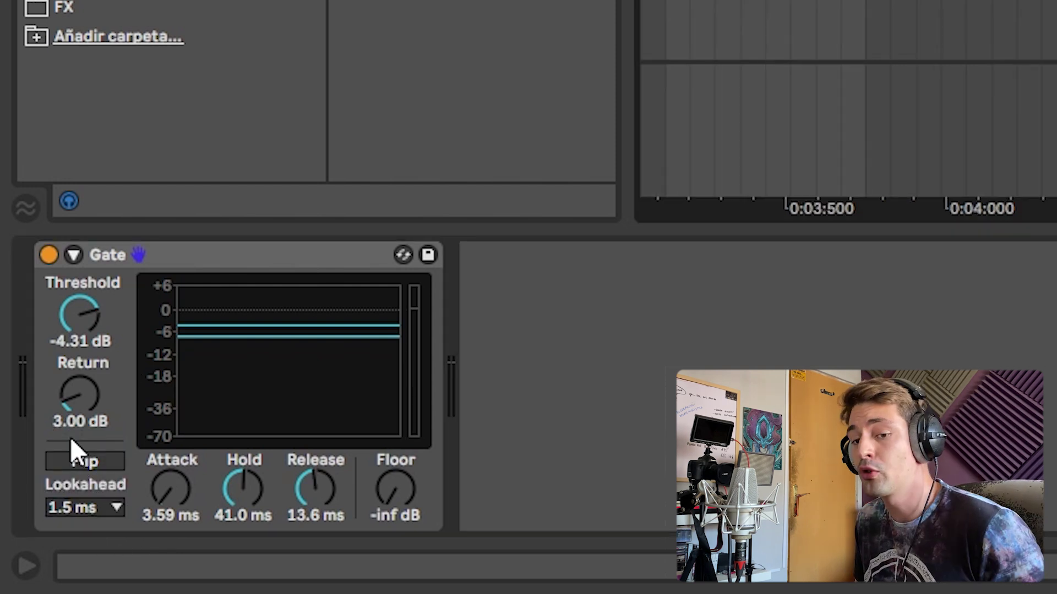
# - Set the gate's threshold to -7.61 dB and reset its return to 0.00 dB
pyautogui.moveTo(74, 404); pyautogui.dragTo(74, 395)
pyautogui.moveTo(193, 338)
pyautogui.mouseDown()
pyautogui.moveTo(193, 349)
pyautogui.moveTo(193, 326)
pyautogui.moveTo(193, 363)
pyautogui.moveTo(193, 344)
pyautogui.mouseUp()
pyautogui.doubleClick(77, 396)
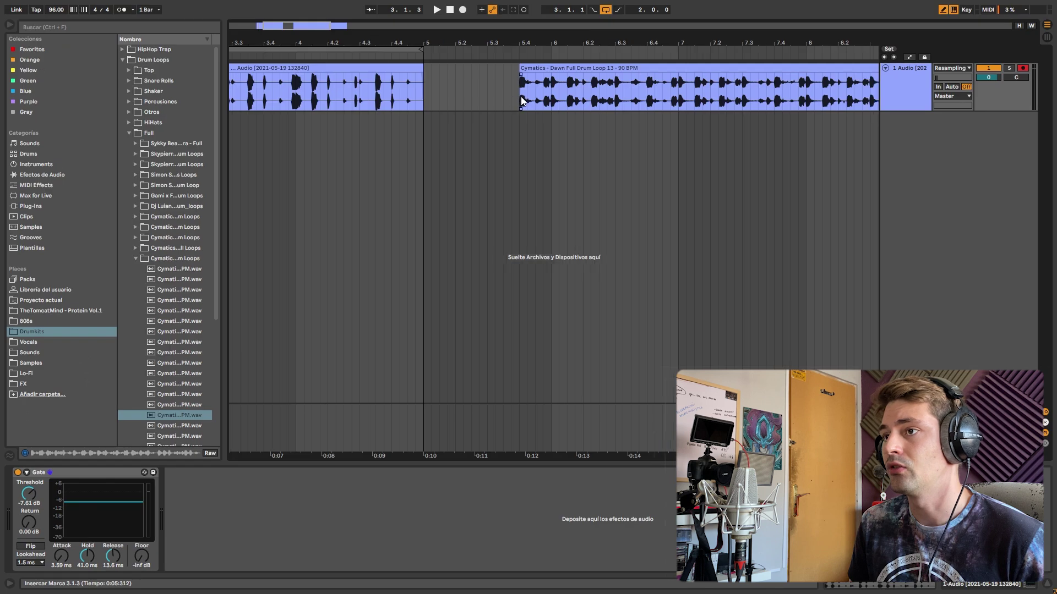
# - Compare the waveform at the start of the Dawn drum loop clip with that of the clip at bar 3
pyautogui.hscroll(1, 521, 97)
pyautogui.moveTo(496, 91); pyautogui.dragTo(599, 101)
pyautogui.hscroll(-5, 306, 108)
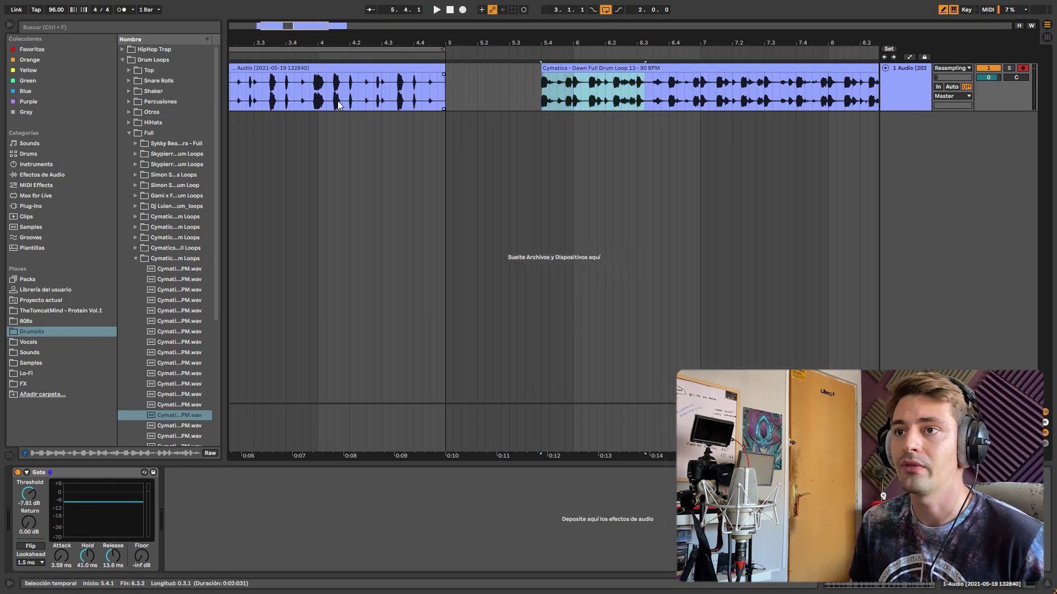
pyautogui.click(306, 97)
pyautogui.hscroll(1, 505, 105)
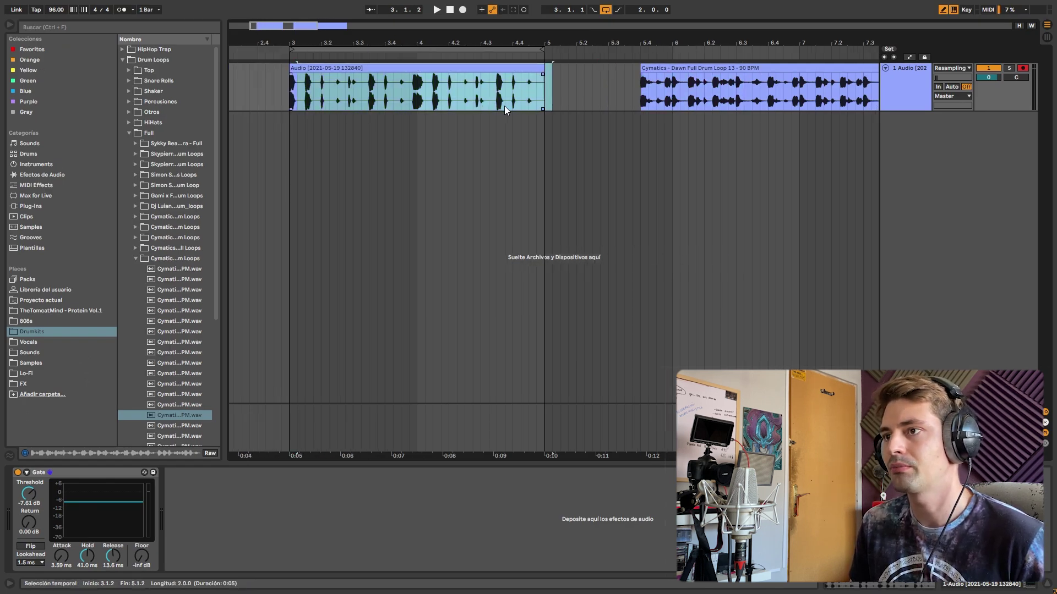
pyautogui.click(544, 87)
pyautogui.click(646, 89)
pyautogui.hscroll(3, 629, 94)
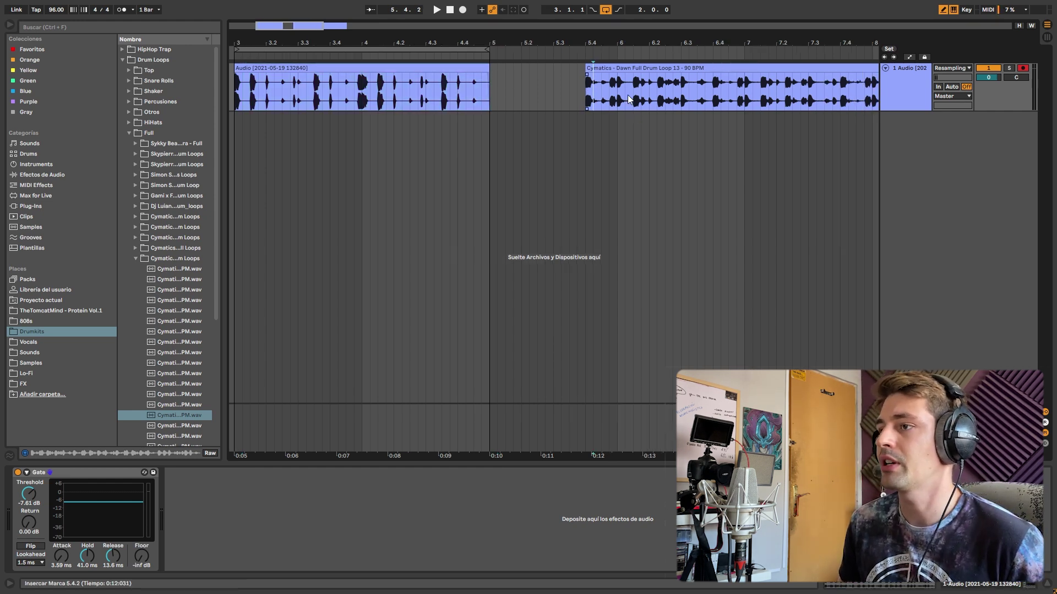
pyautogui.hscroll(4, 629, 99)
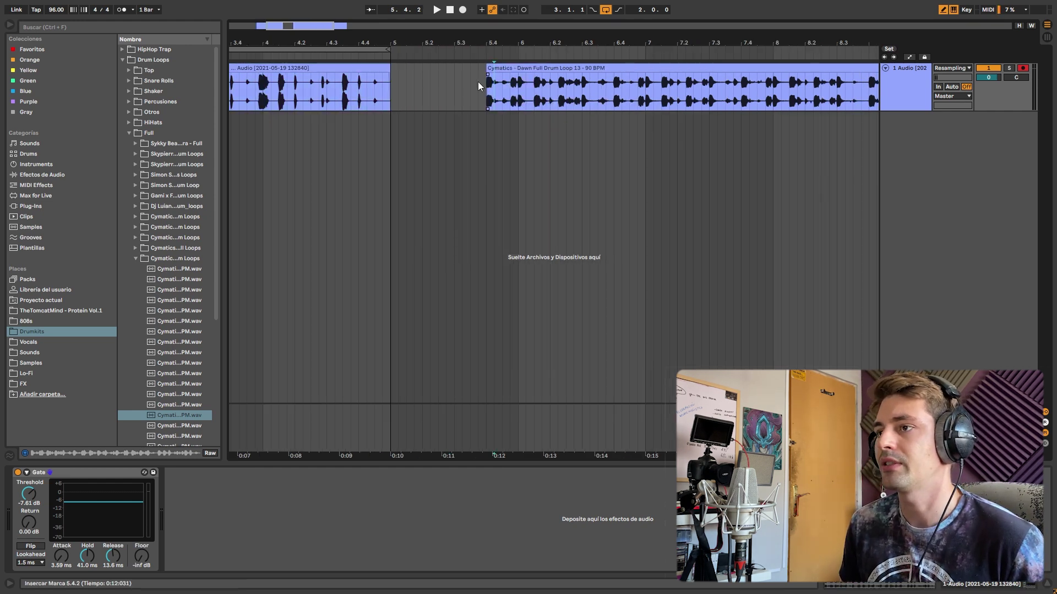
# - Bypass the gate and audition the Dawn drum loop from its start at 5.4
pyautogui.click(18, 472)
pyautogui.click(356, 292)
pyautogui.press('space')
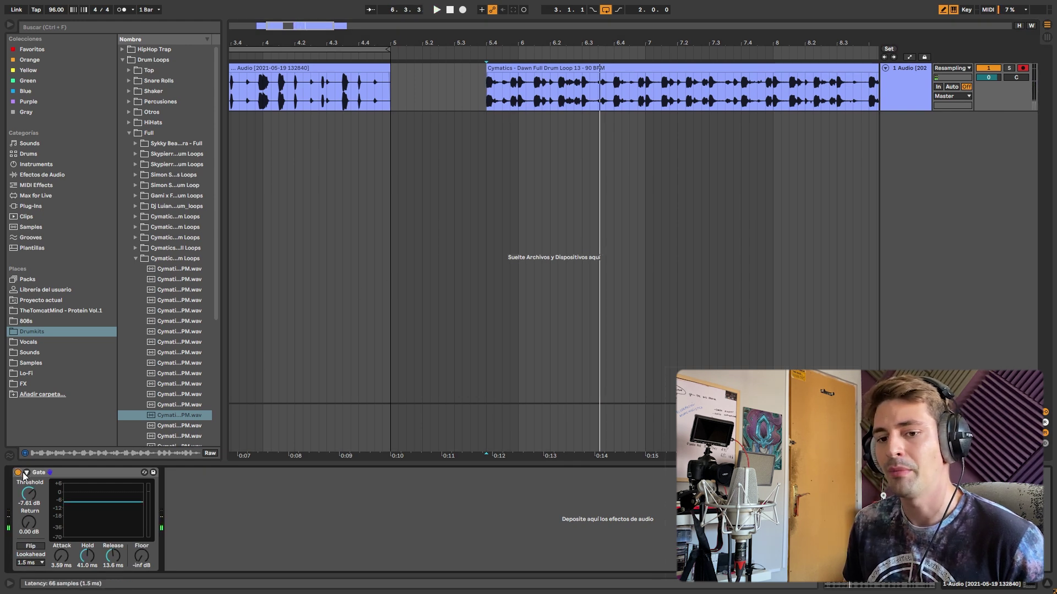
# - Set the gate's threshold to -8.92 dB and return to 2.86 dB, and audition the Dawn drum loop from its start
pyautogui.moveTo(29, 523); pyautogui.dragTo(28, 502)
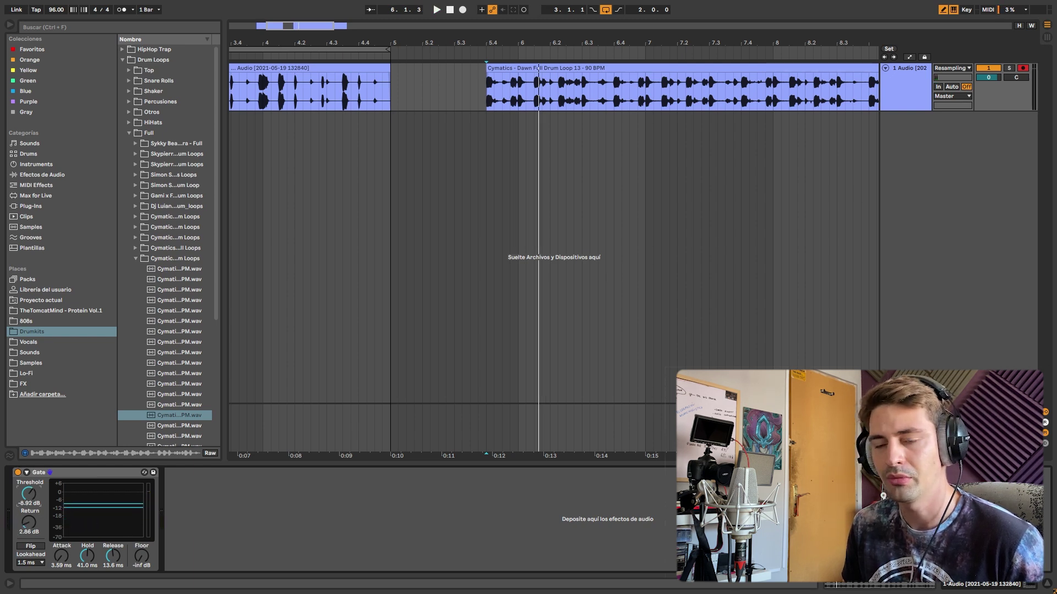
pyautogui.click(495, 93)
pyautogui.scroll(5, 524, 94)
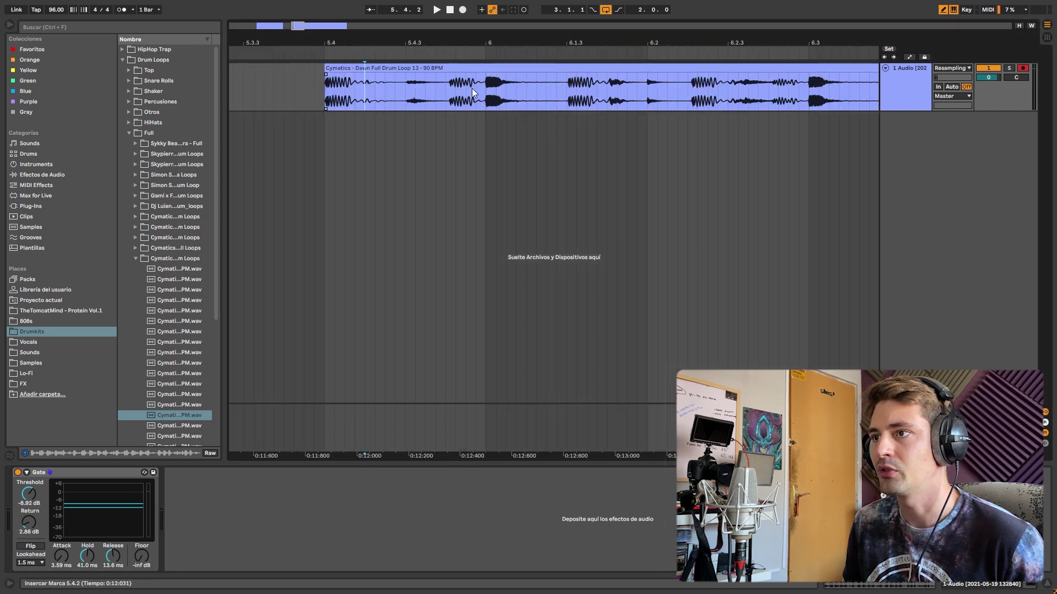
pyautogui.scroll(-5, 447, 105)
pyautogui.press('space')
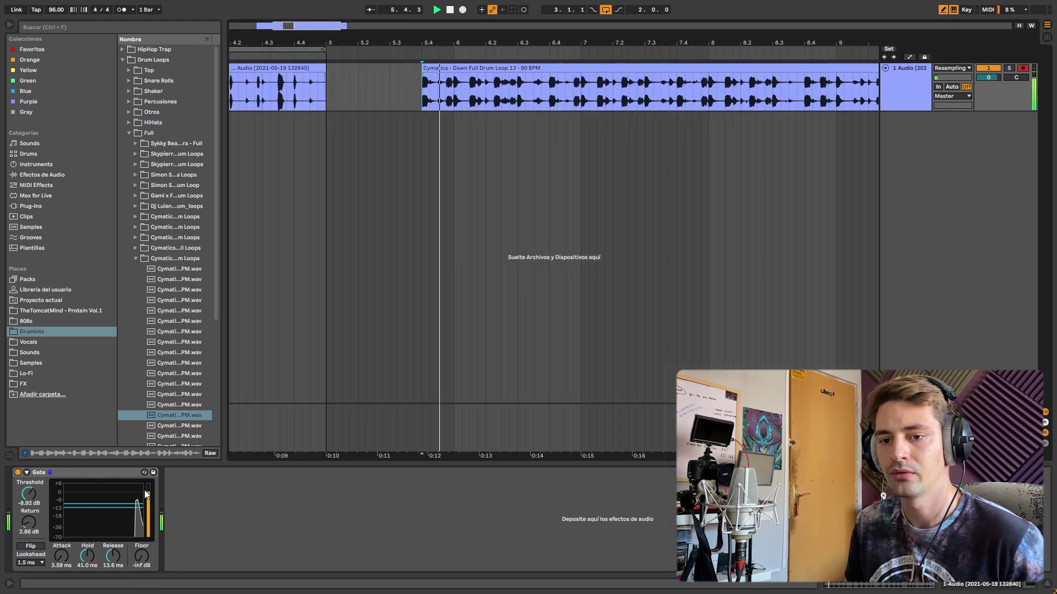
pyautogui.press('space')
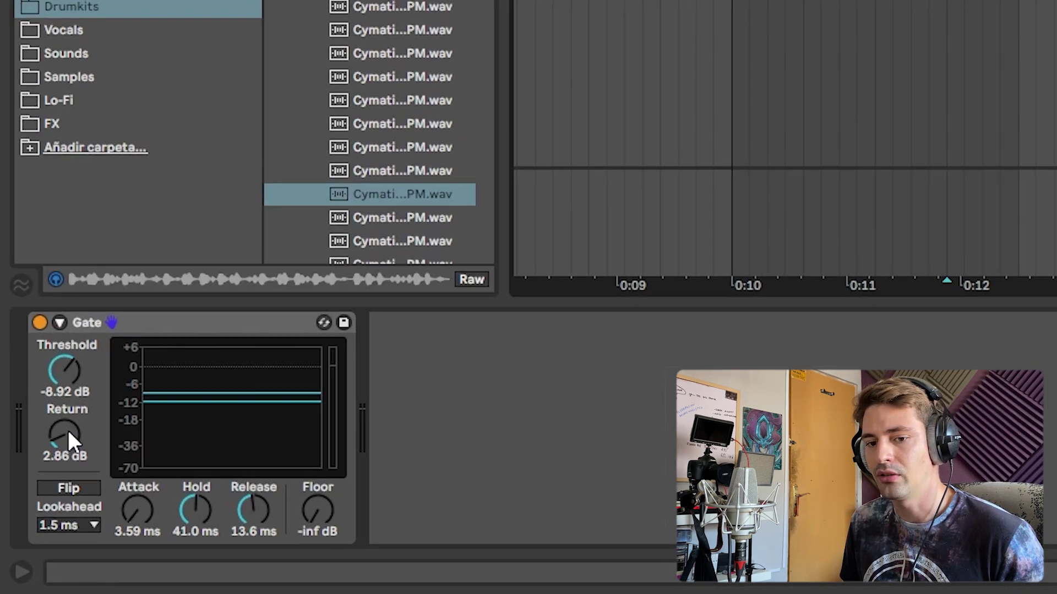
# - Reset the gate's return to 0.00 dB and audition the drum loop
pyautogui.click(31, 525)
pyautogui.press('Delete')
pyautogui.press('space')
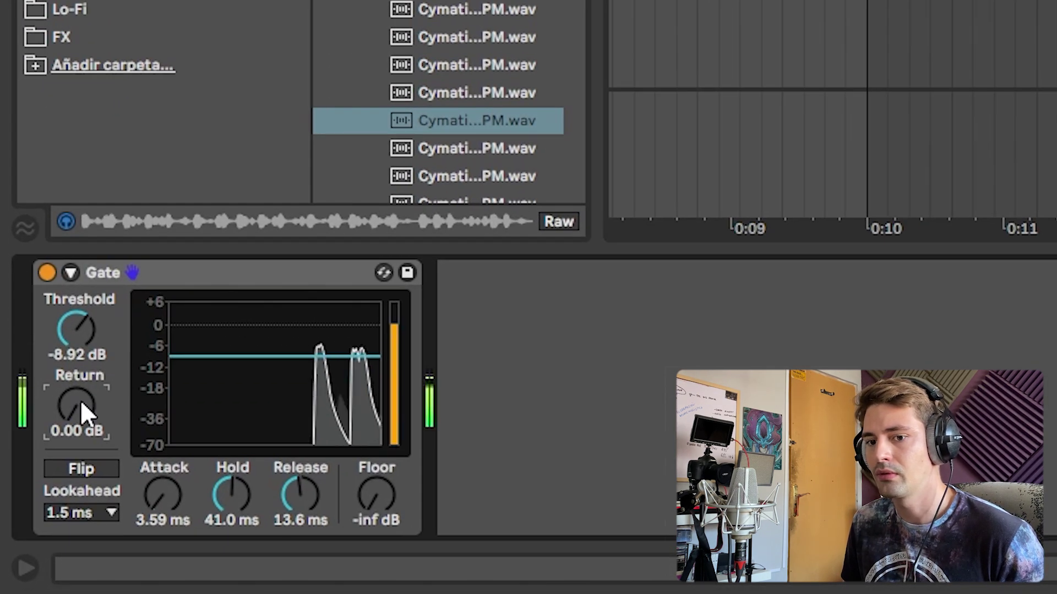
pyautogui.press('space')
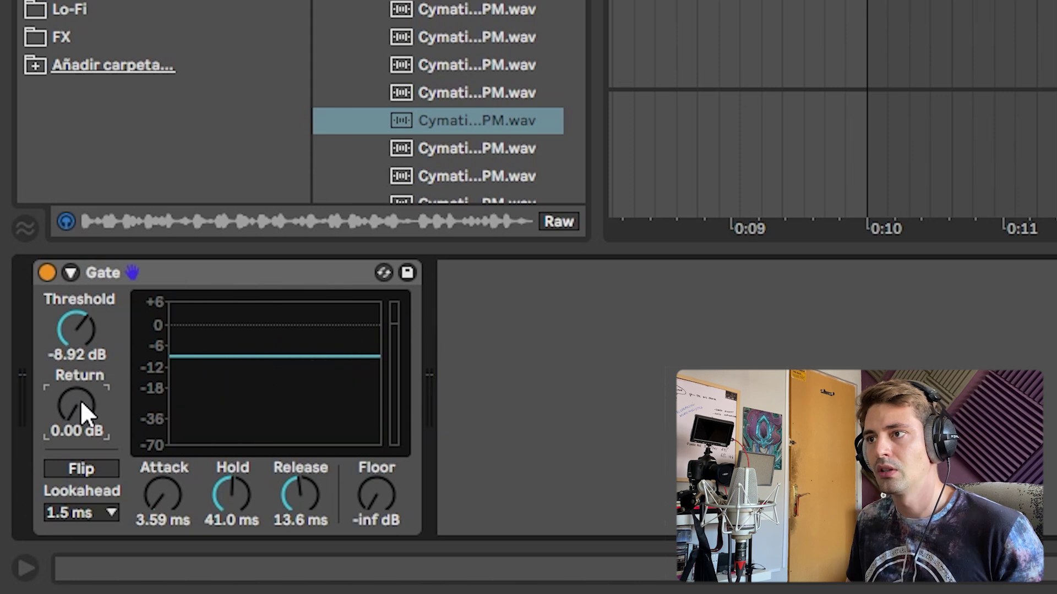
# - Try the gate's return at 24.0 dB and 20.6 dB while the drum loop plays, and set it to 12.4 dB
pyautogui.moveTo(80, 400); pyautogui.dragTo(80, 346)
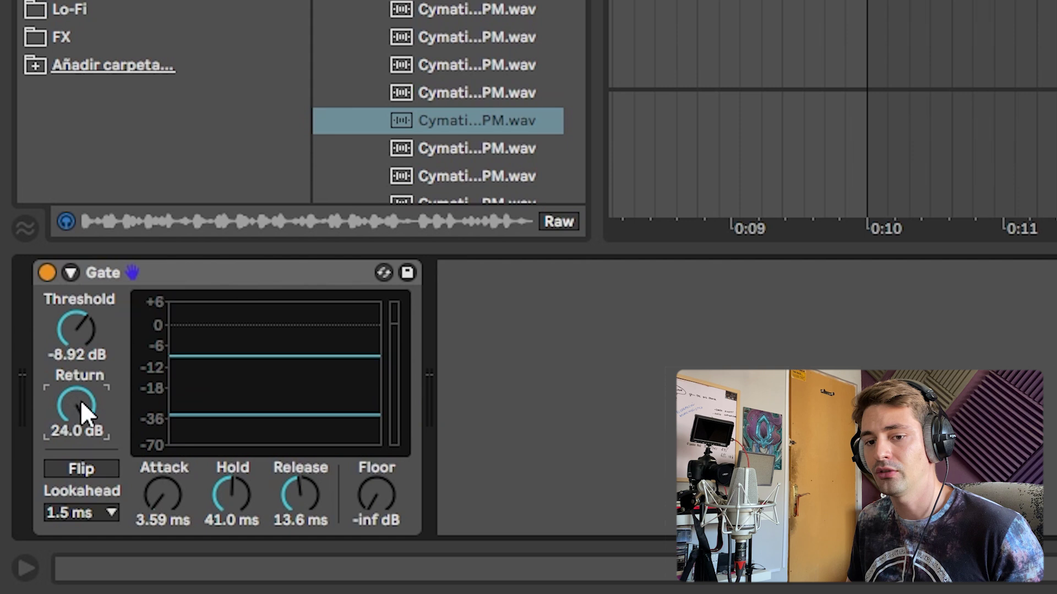
pyautogui.press('space')
pyautogui.moveTo(80, 401); pyautogui.dragTo(81, 445)
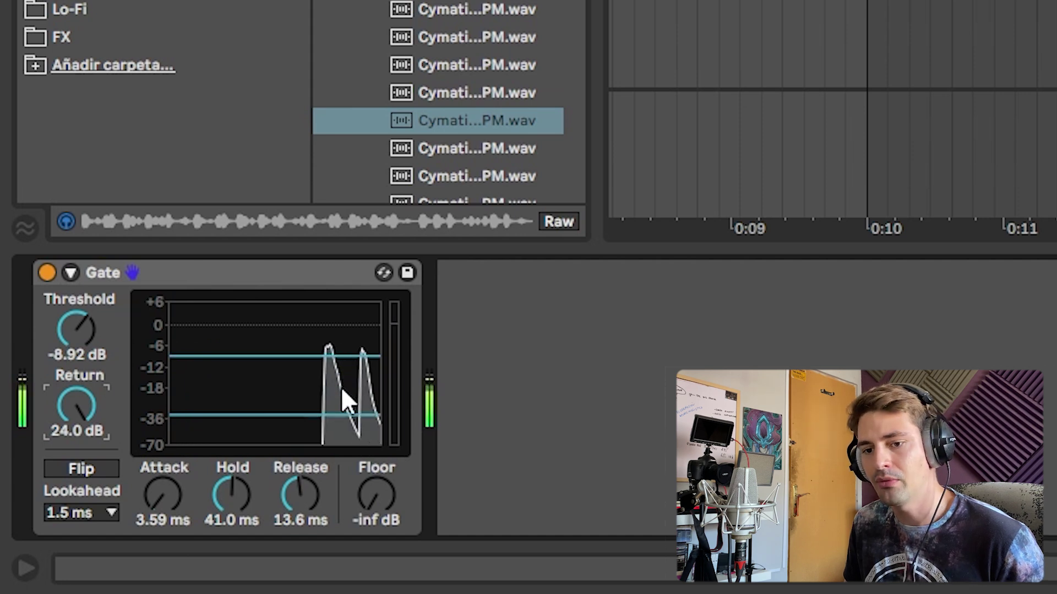
pyautogui.moveTo(82, 402); pyautogui.dragTo(82, 407)
pyautogui.moveTo(257, 411); pyautogui.dragTo(257, 409)
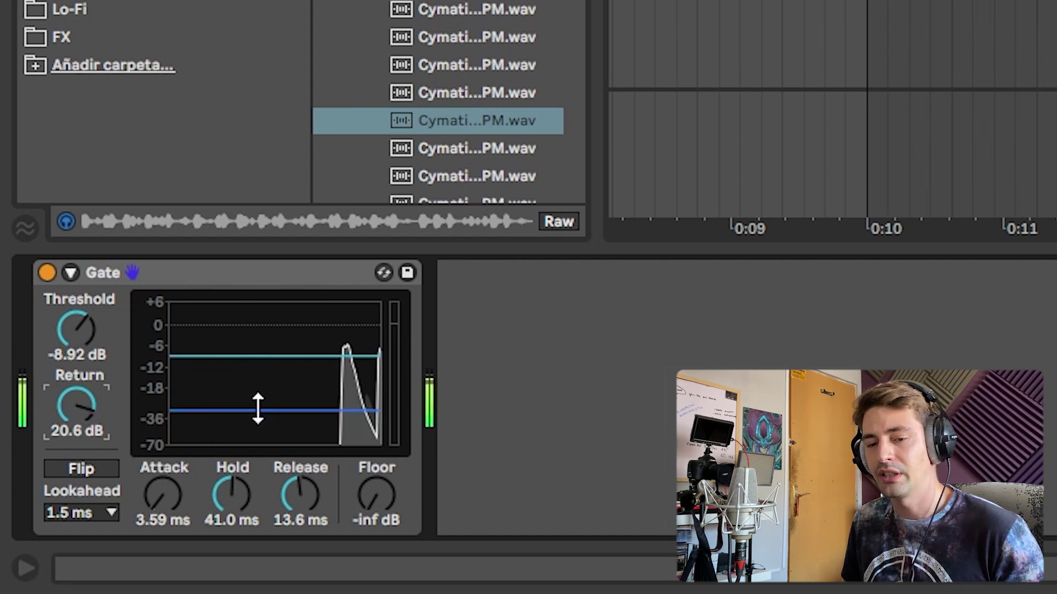
pyautogui.moveTo(166, 411); pyautogui.dragTo(165, 369)
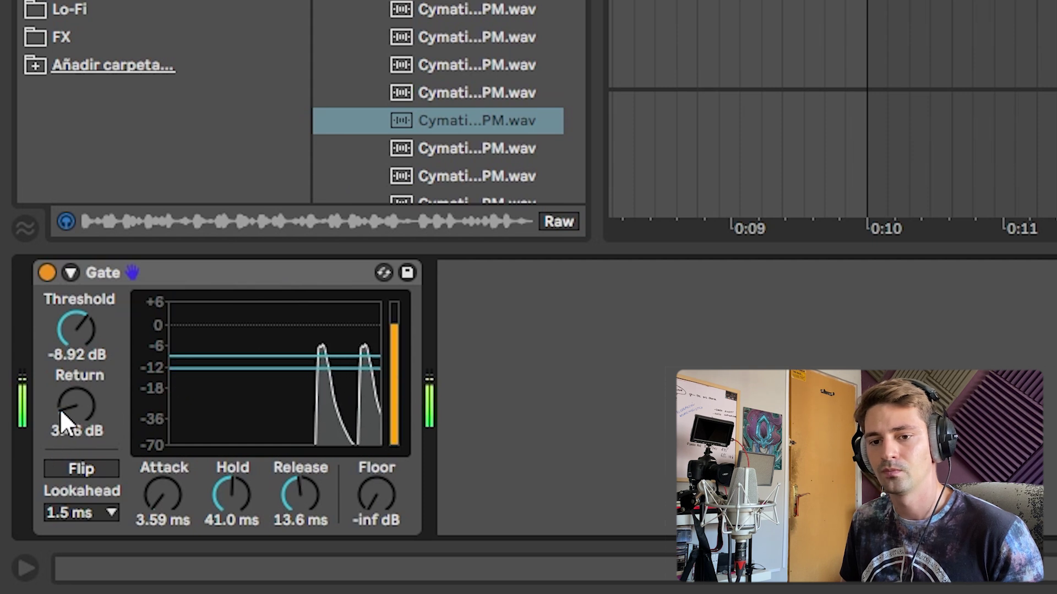
pyautogui.moveTo(75, 410); pyautogui.dragTo(74, 380)
# - Set the gate's release to 75.5 ms, hold to 10.0 ms and attack to 25.0 ms
pyautogui.moveTo(300, 496); pyautogui.dragTo(299, 478)
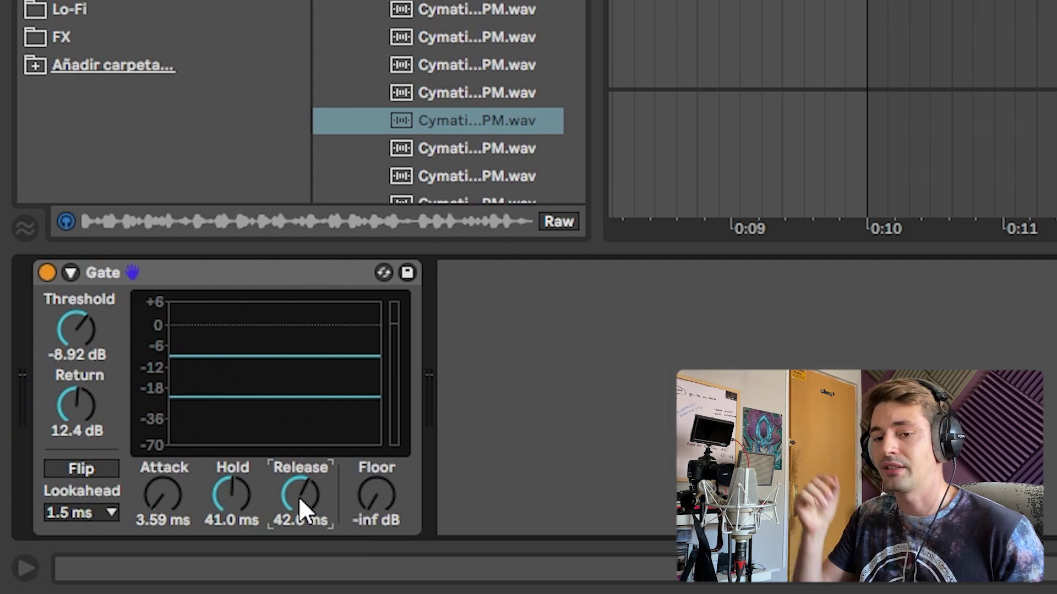
pyautogui.moveTo(298, 497); pyautogui.dragTo(298, 484)
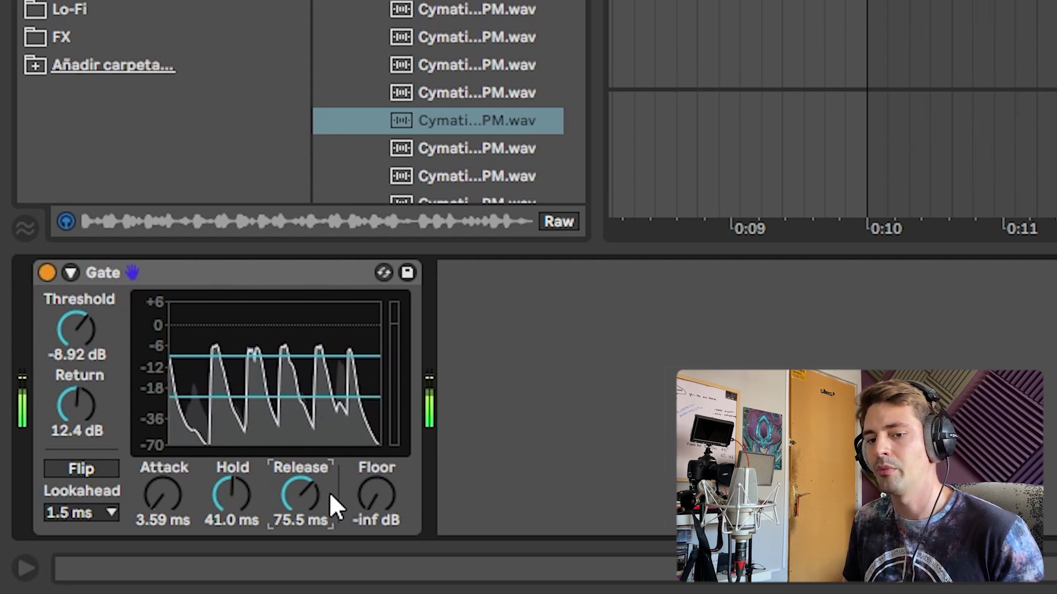
pyautogui.moveTo(235, 483); pyautogui.dragTo(236, 465)
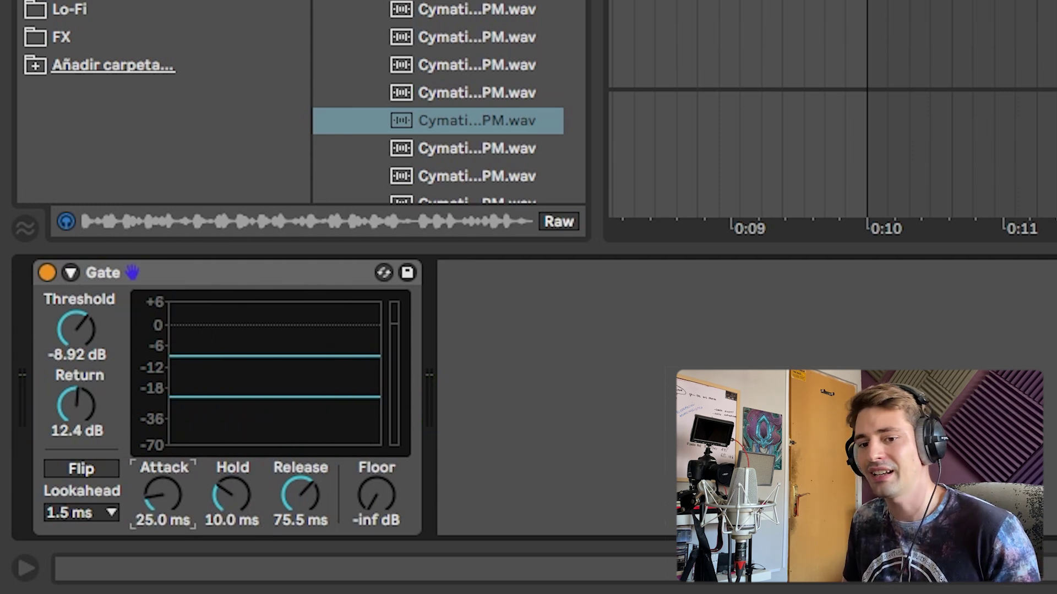
# - Audition the drum loop with the gate's attack at 150 ms, and set the threshold to -9.67 dB and return to 4.76 dB
pyautogui.moveTo(163, 494); pyautogui.dragTo(163, 477)
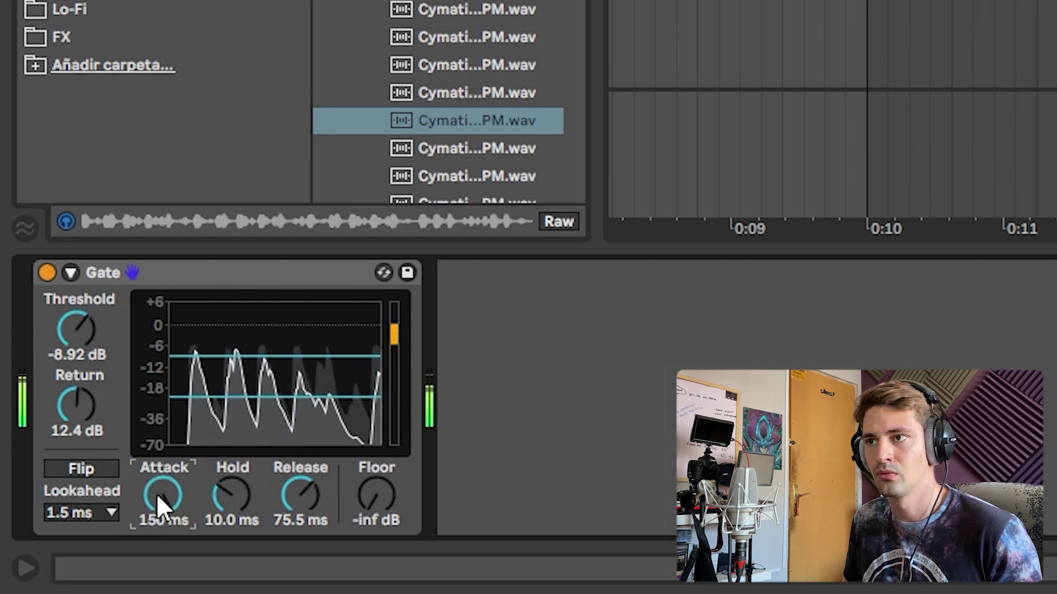
pyautogui.press('space')
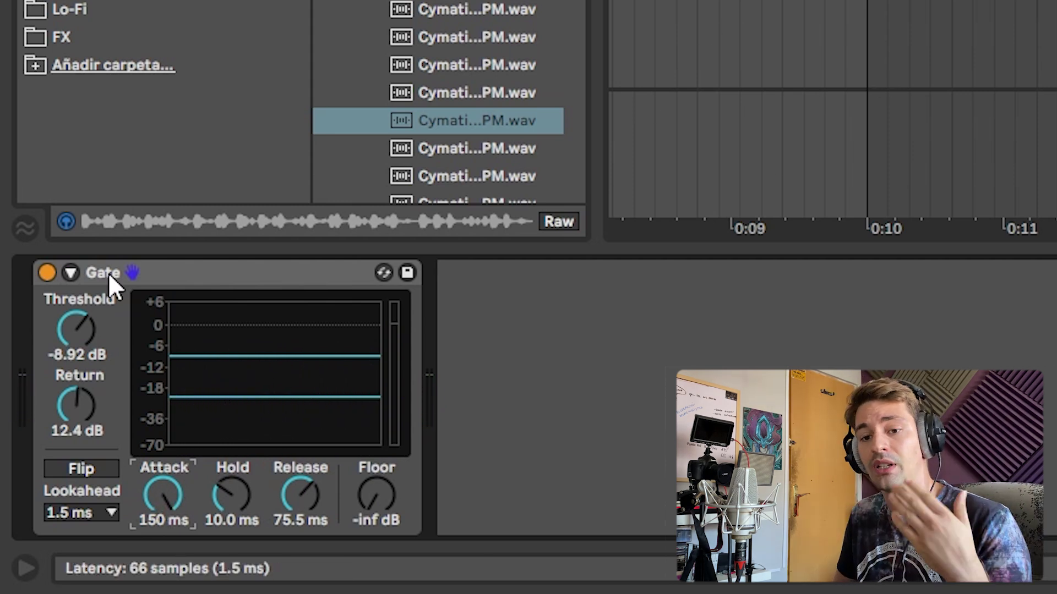
pyautogui.moveTo(231, 356); pyautogui.dragTo(206, 338)
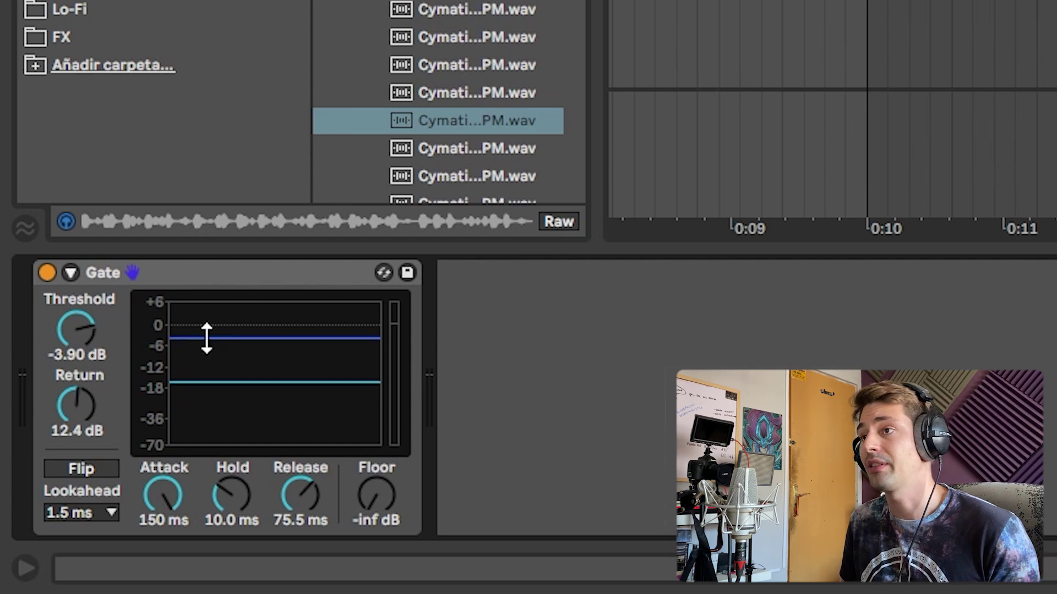
pyautogui.moveTo(633, 1); pyautogui.dragTo(1054, 2)
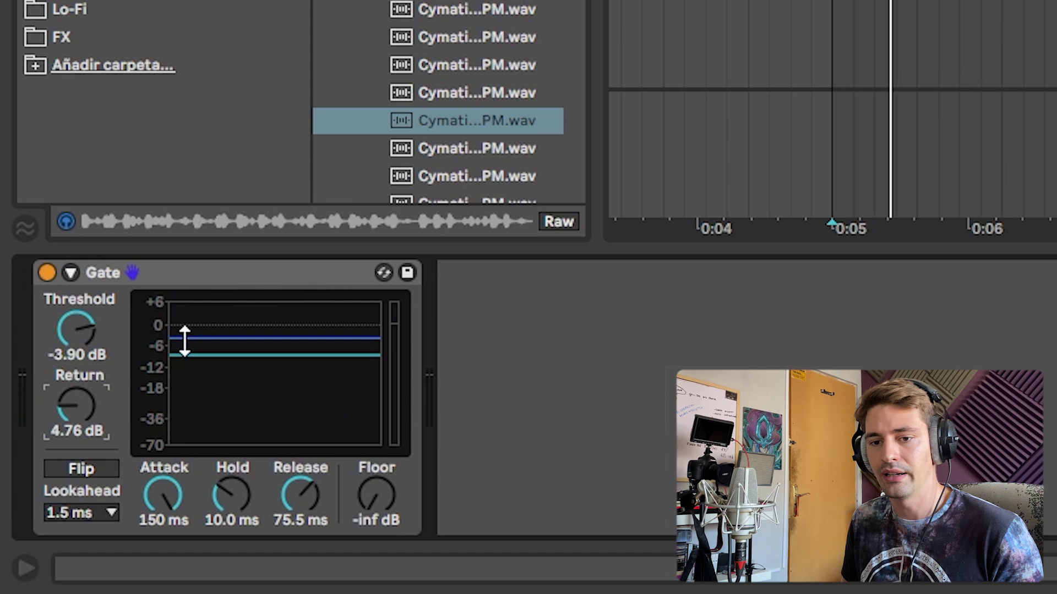
pyautogui.moveTo(184, 341); pyautogui.dragTo(184, 360)
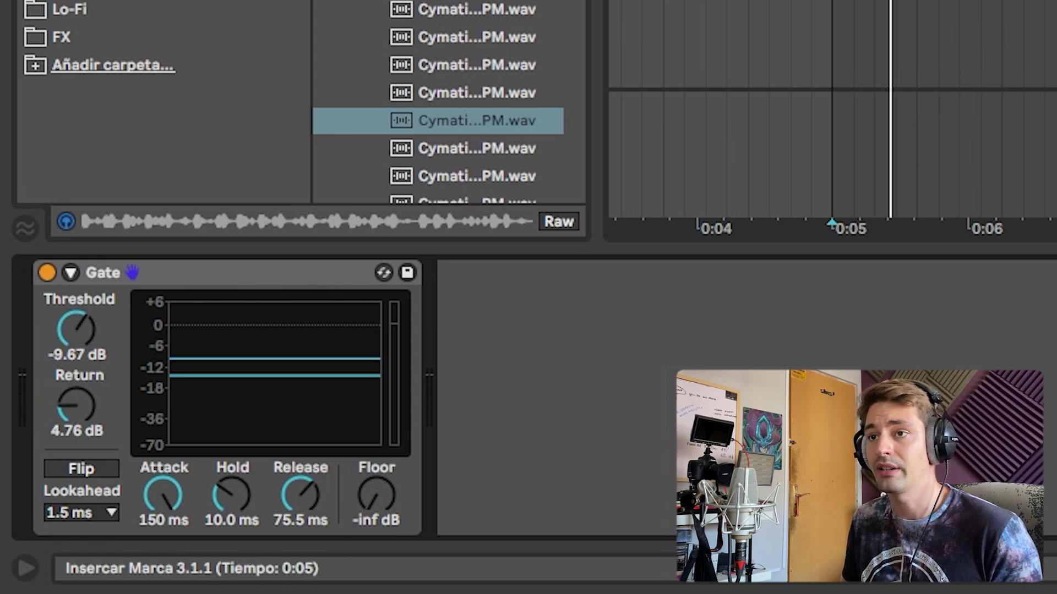
# - Place the insert marker at 3.1.1 and set the gate's attack to 44.1 ms
pyautogui.click(832, 1)
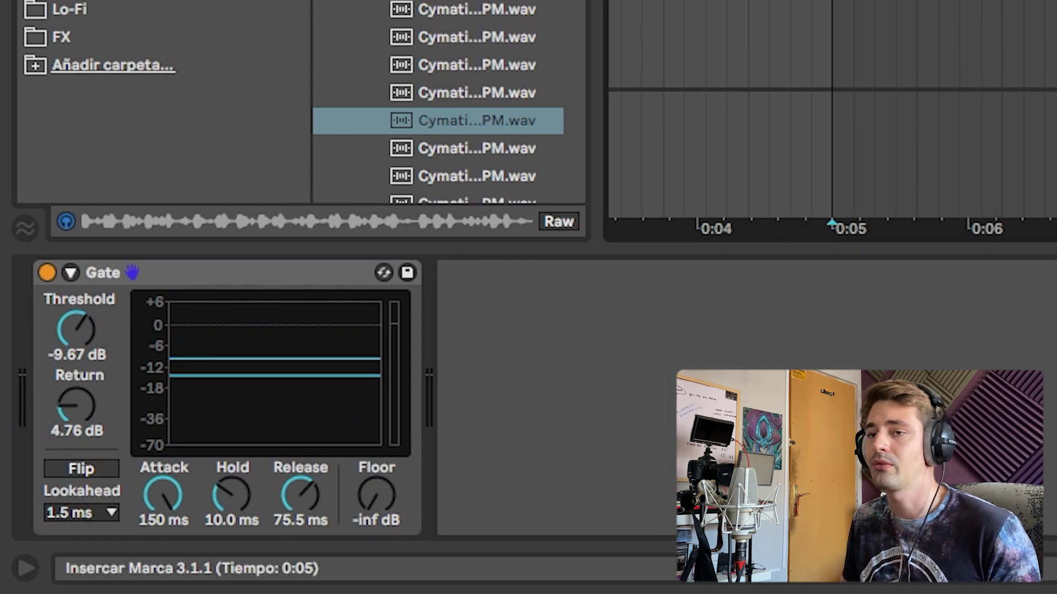
pyautogui.scroll(3, 809, 110)
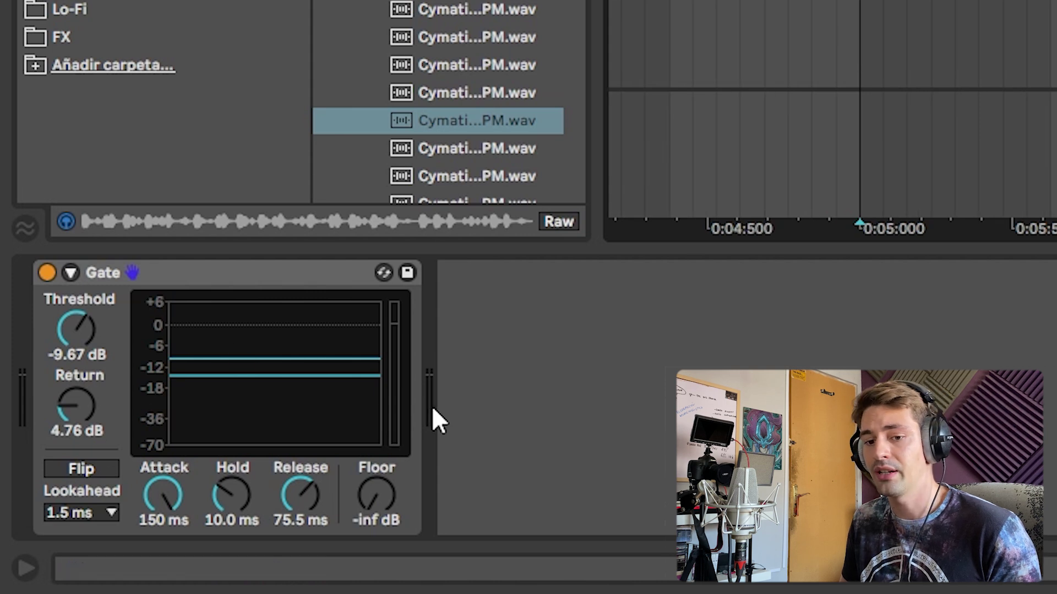
pyautogui.click(91, 508)
pyautogui.click(92, 508)
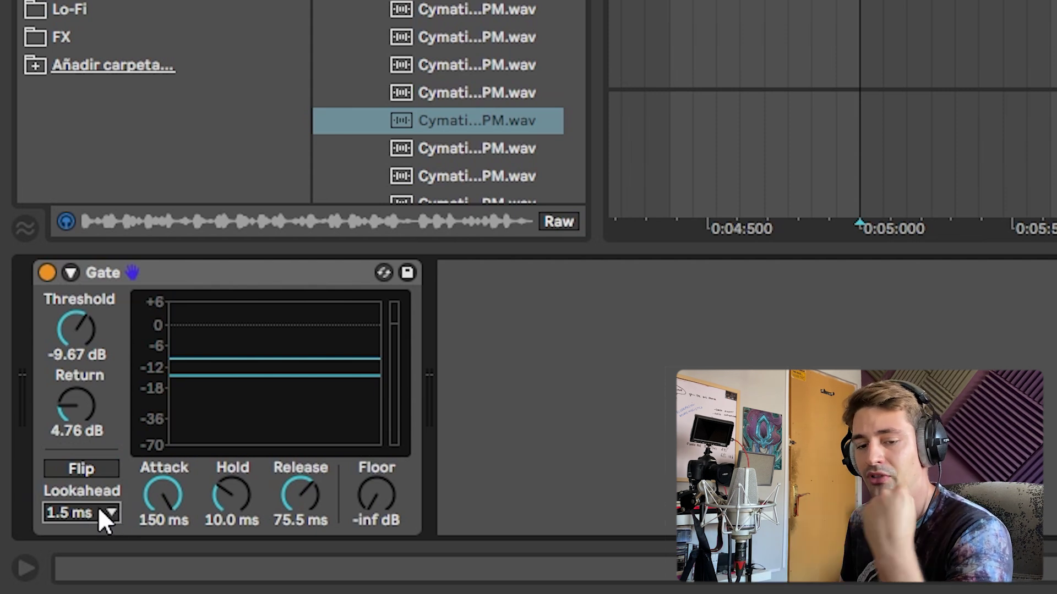
pyautogui.click(98, 509)
pyautogui.click(90, 467)
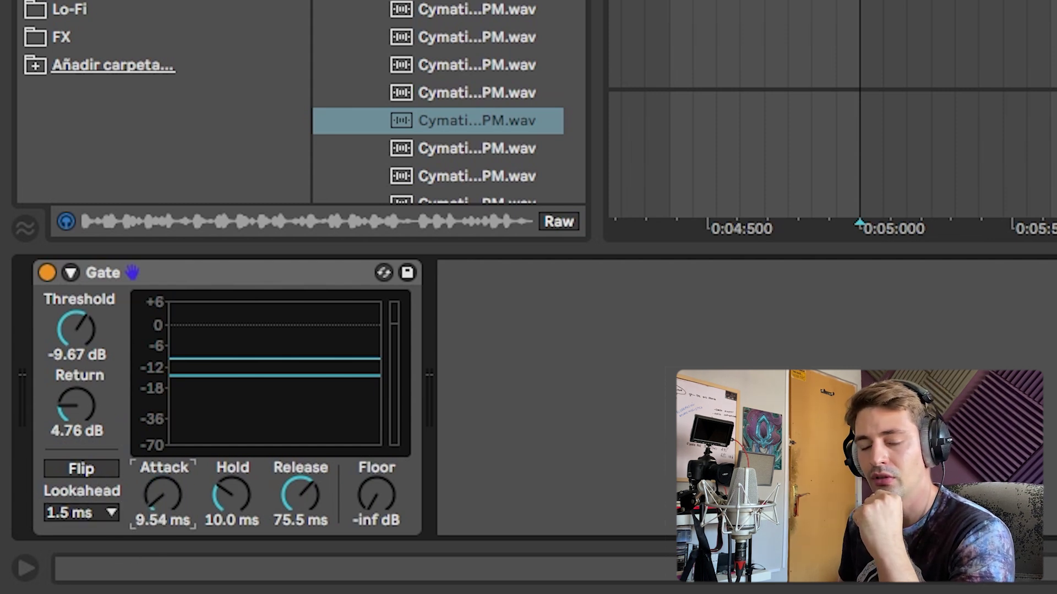
pyautogui.moveTo(150, 504)
pyautogui.mouseDown()
pyautogui.moveTo(150, 478)
pyautogui.moveTo(152, 504)
pyautogui.mouseUp()
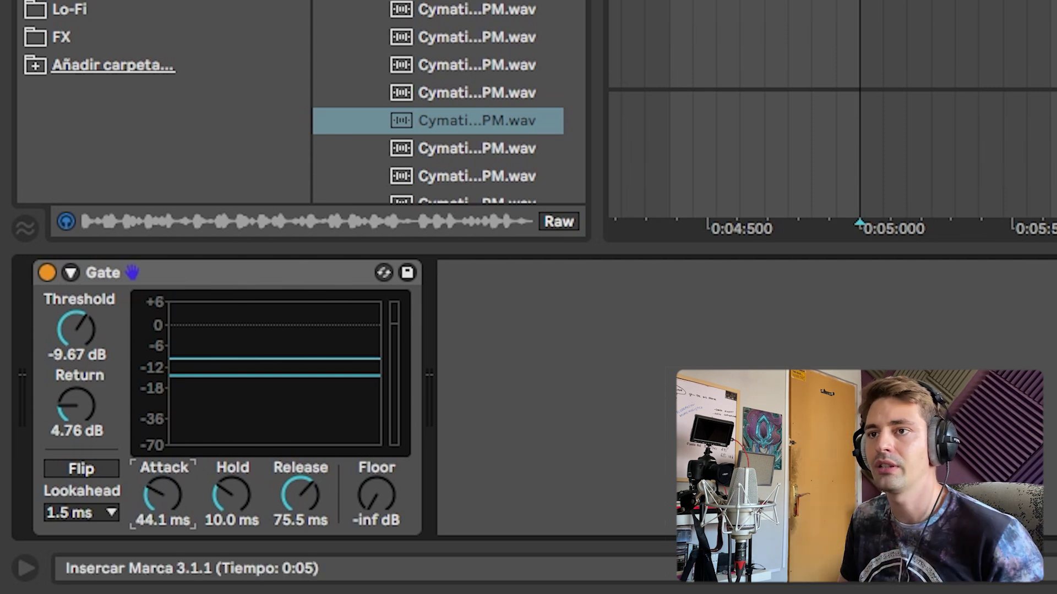
# - Mark 20 ms and 10 ms stretches from 3.1.1 on the timeline, and place the insert marker at 0:05:010
pyautogui.scroll(5, 860, 3)
pyautogui.moveTo(859, 3); pyautogui.dragTo(928, 2)
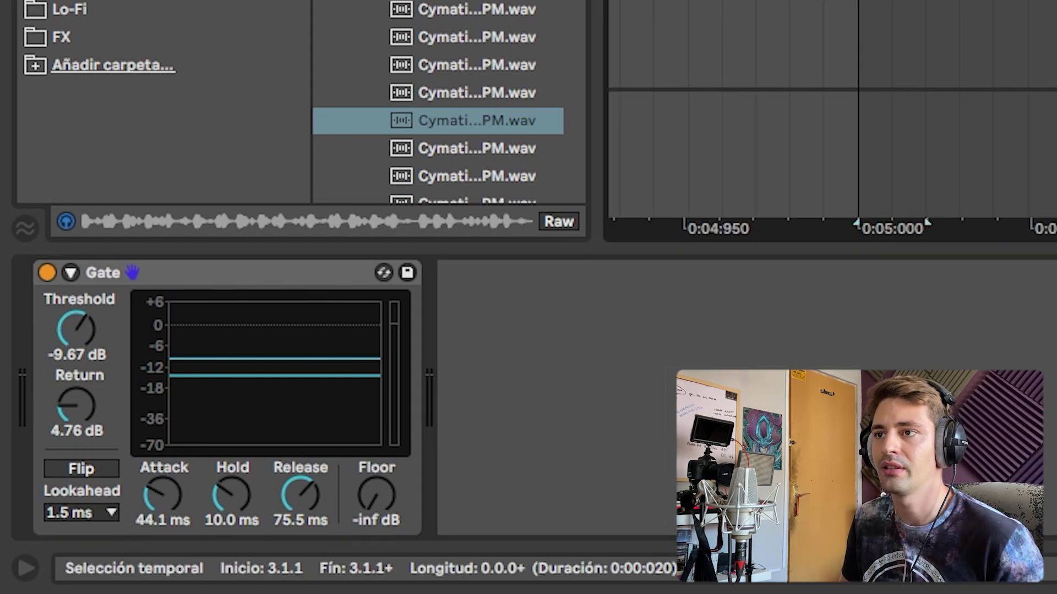
pyautogui.moveTo(859, 3); pyautogui.dragTo(892, 3)
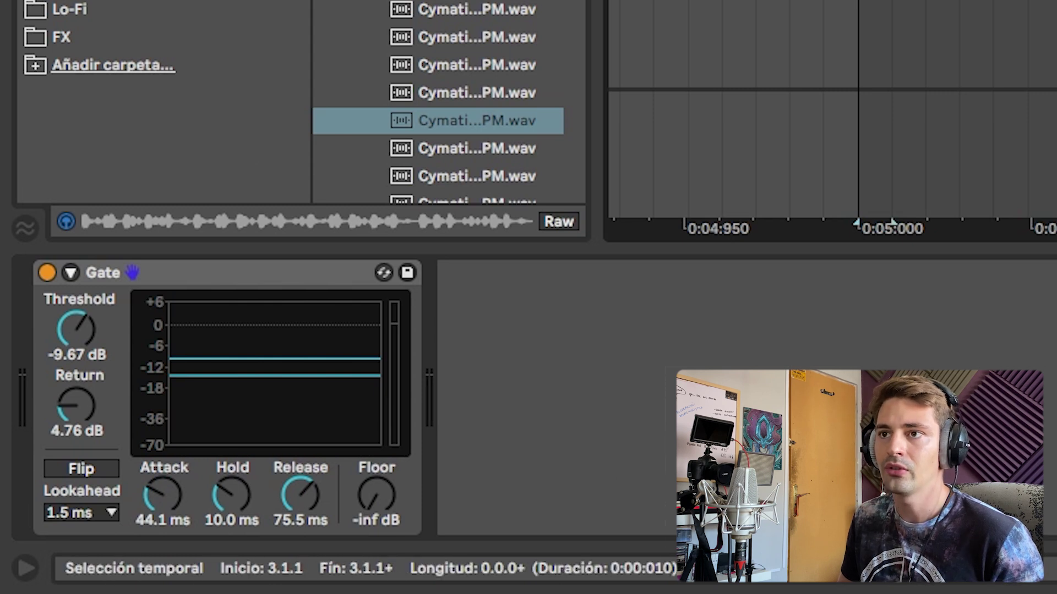
pyautogui.click(892, 3)
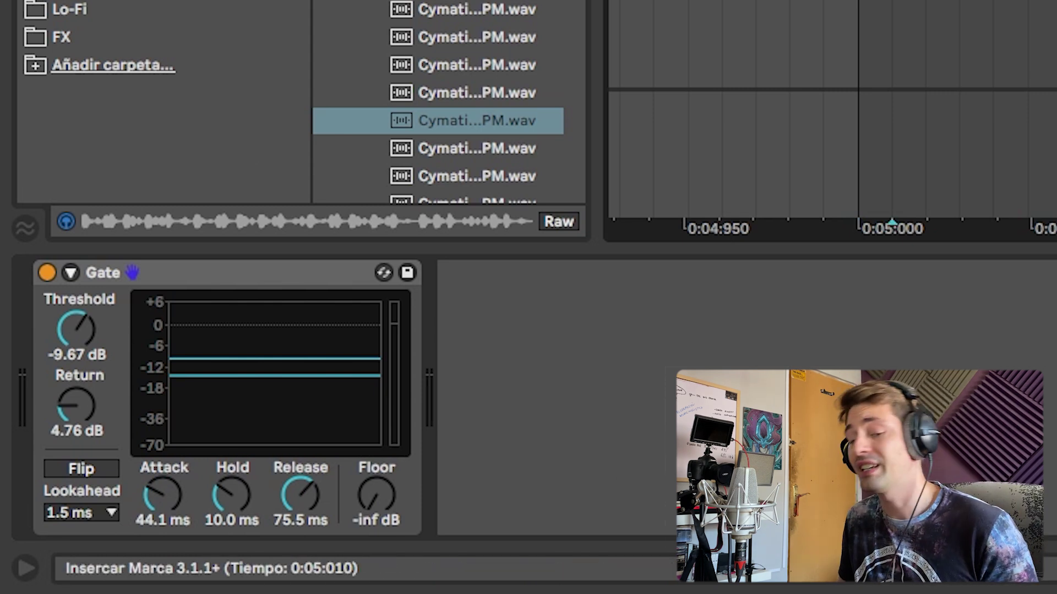
# - Set the gate's attack to 29.8 ms and hold to 51.8 ms, and place the insert marker at 3.1.1
pyautogui.moveTo(177, 472); pyautogui.dragTo(177, 475)
pyautogui.click(234, 498)
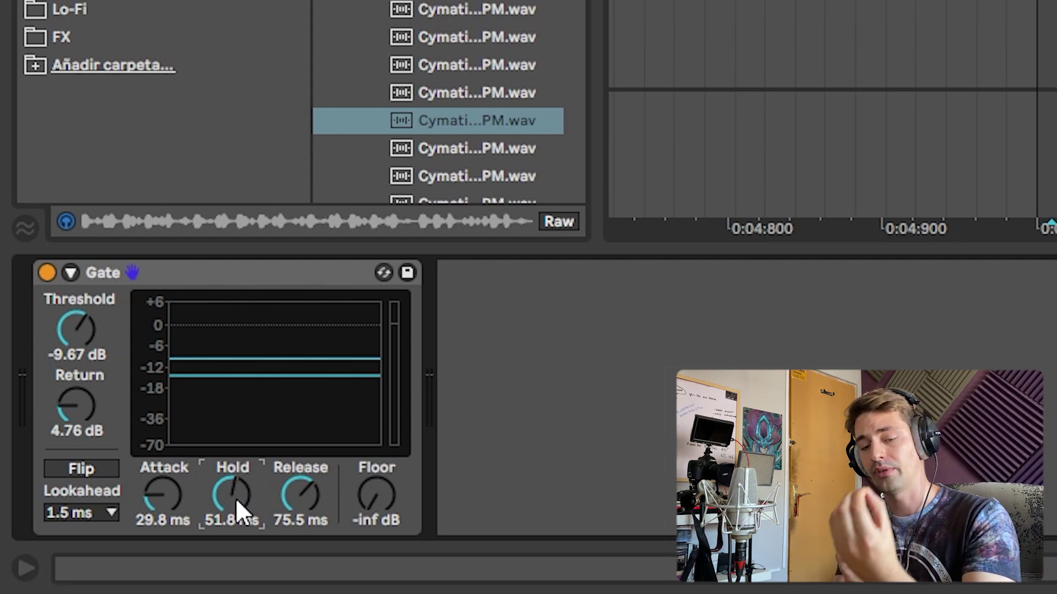
pyautogui.scroll(-3, 832, 110)
pyautogui.click(1046, 110)
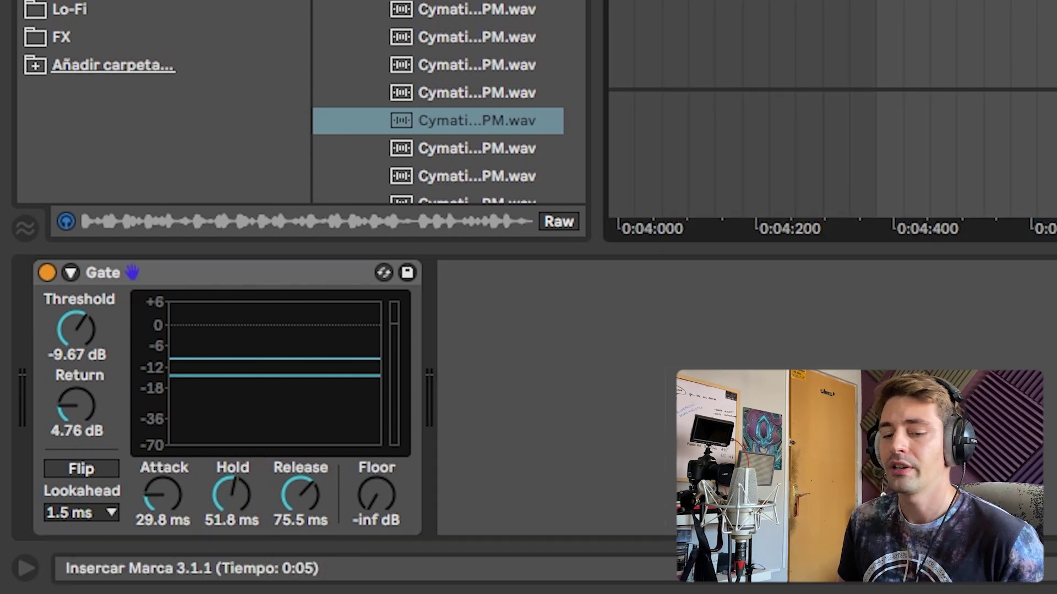
# - Set the gate's threshold to -9.24 dB and switch Flip on and off again
pyautogui.moveTo(74, 334); pyautogui.dragTo(74, 329)
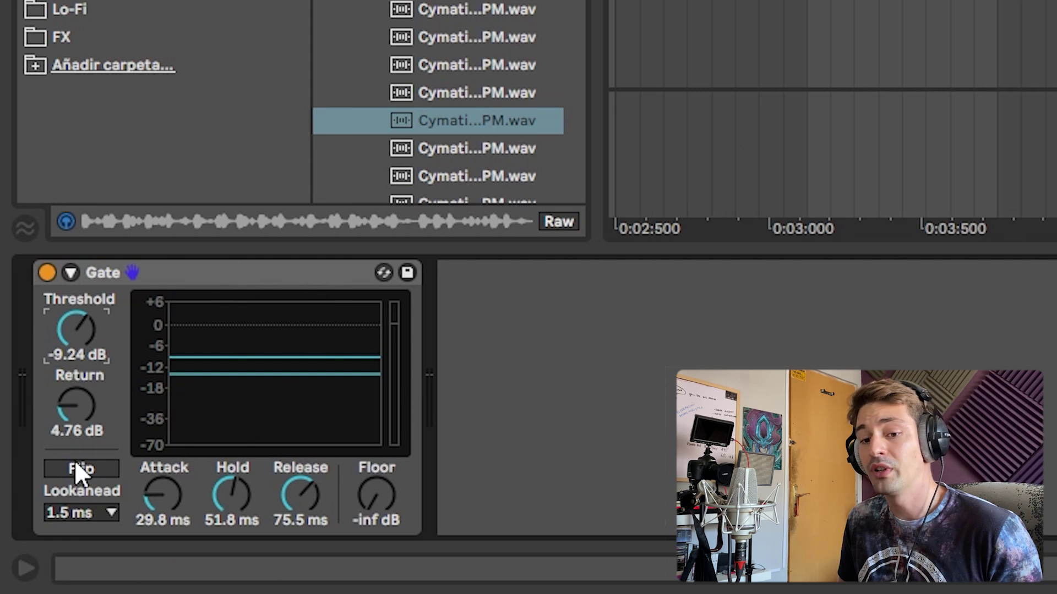
pyautogui.click(73, 467)
pyautogui.click(74, 467)
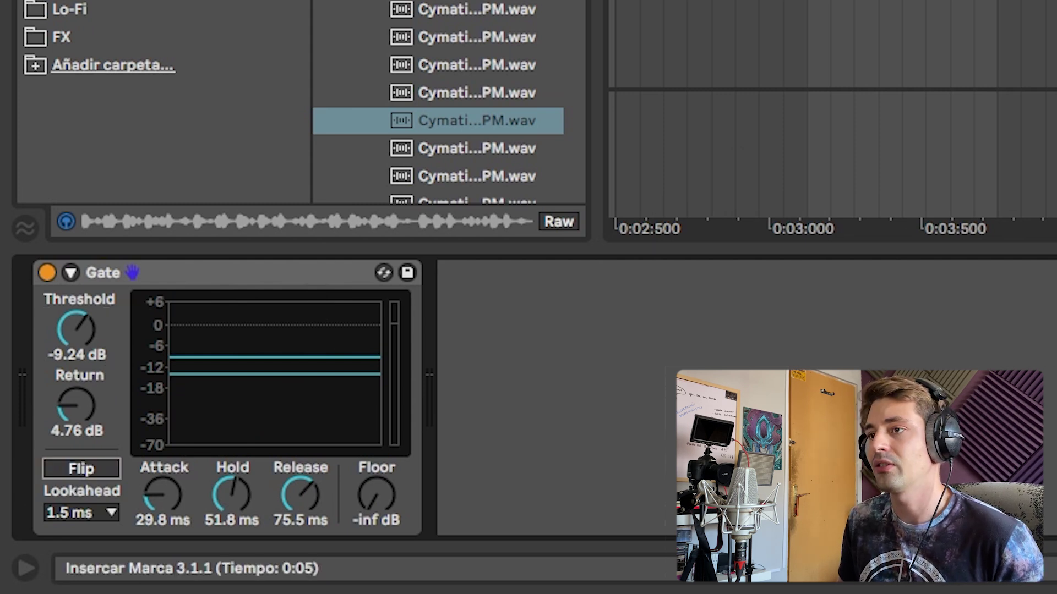
# - While the drum loop plays, set the gate's threshold to -6.38 dB, release to 14.7 ms, hold to 36.5 ms and attack to 1.21 ms
pyautogui.press('space')
pyautogui.moveTo(102, 355); pyautogui.dragTo(102, 325)
pyautogui.moveTo(293, 501); pyautogui.dragTo(293, 531)
pyautogui.moveTo(232, 495); pyautogui.dragTo(231, 509)
pyautogui.moveTo(170, 524); pyautogui.dragTo(170, 551)
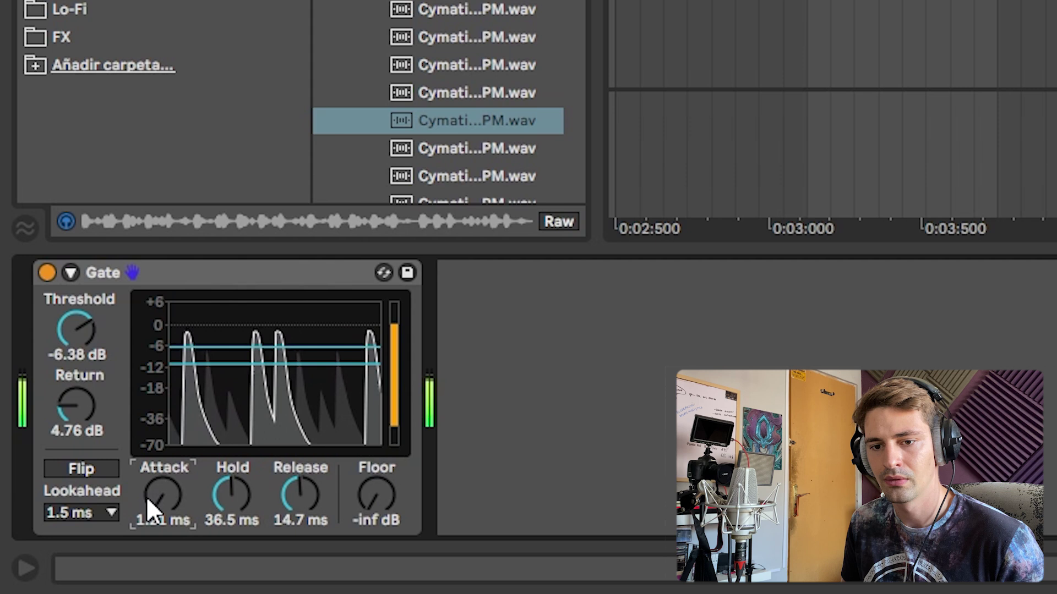
# - Set the gate's lookahead to 10 ms and select its Floor control
pyautogui.click(47, 514)
pyautogui.click(89, 494)
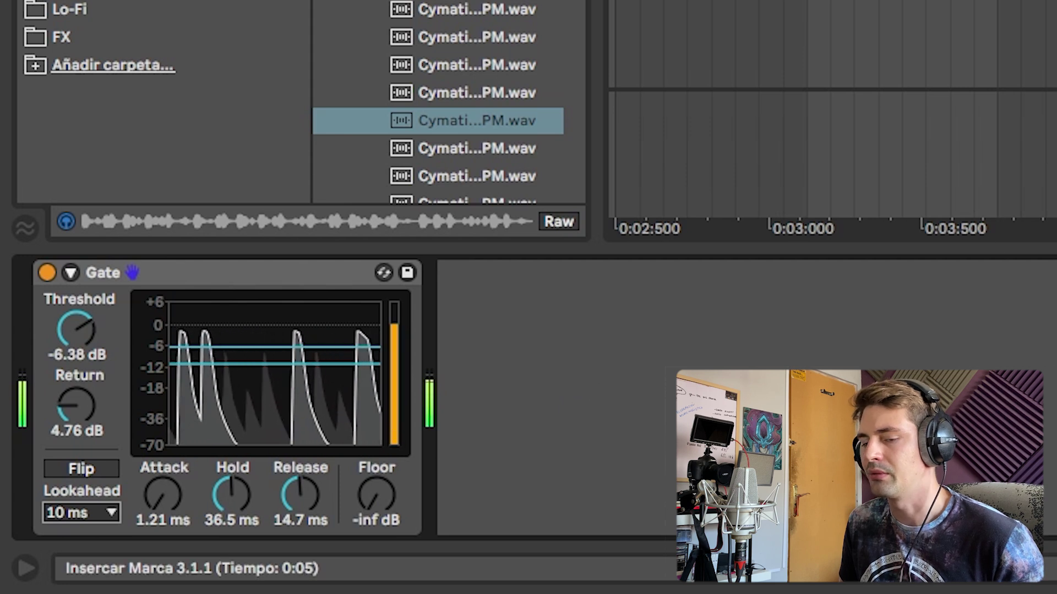
pyautogui.click(376, 487)
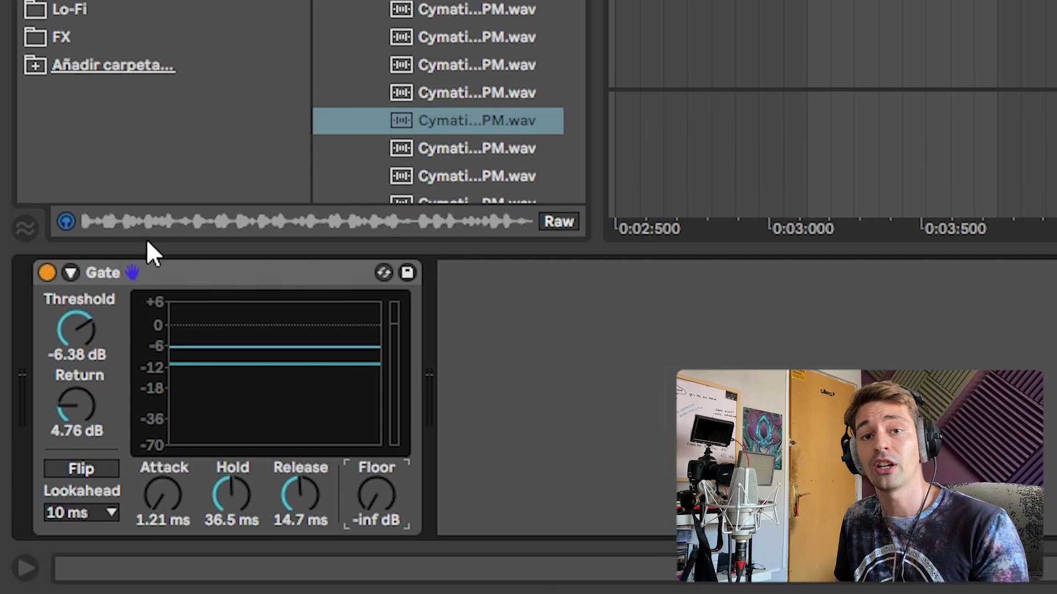
# - Audition the loop with Flip on and turn Flip off, and show and hide the gate's sidechain and EQ section
pyautogui.click(98, 468)
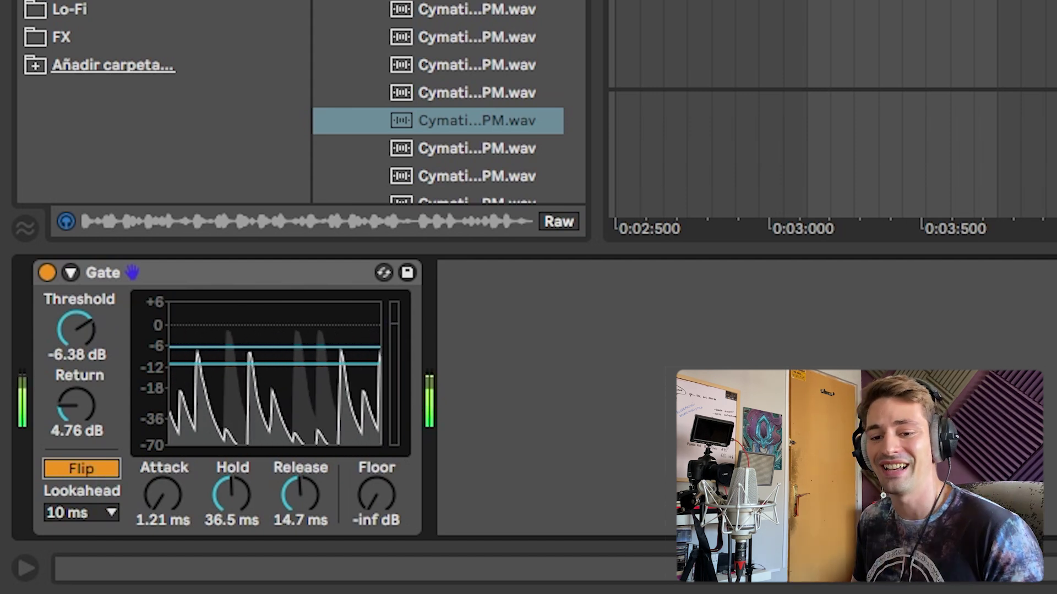
pyautogui.click(94, 473)
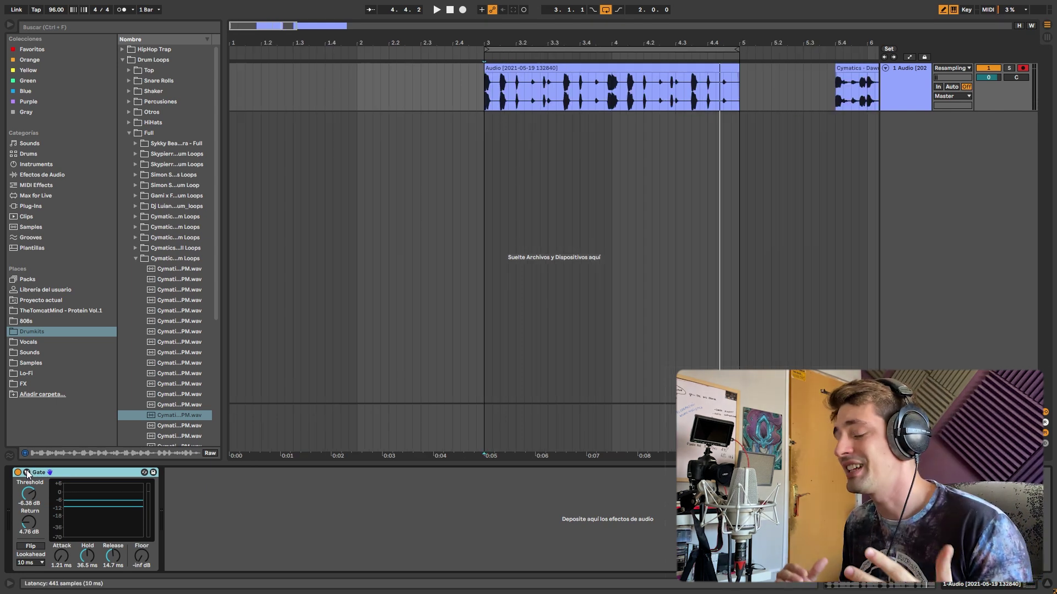
pyautogui.click(27, 473)
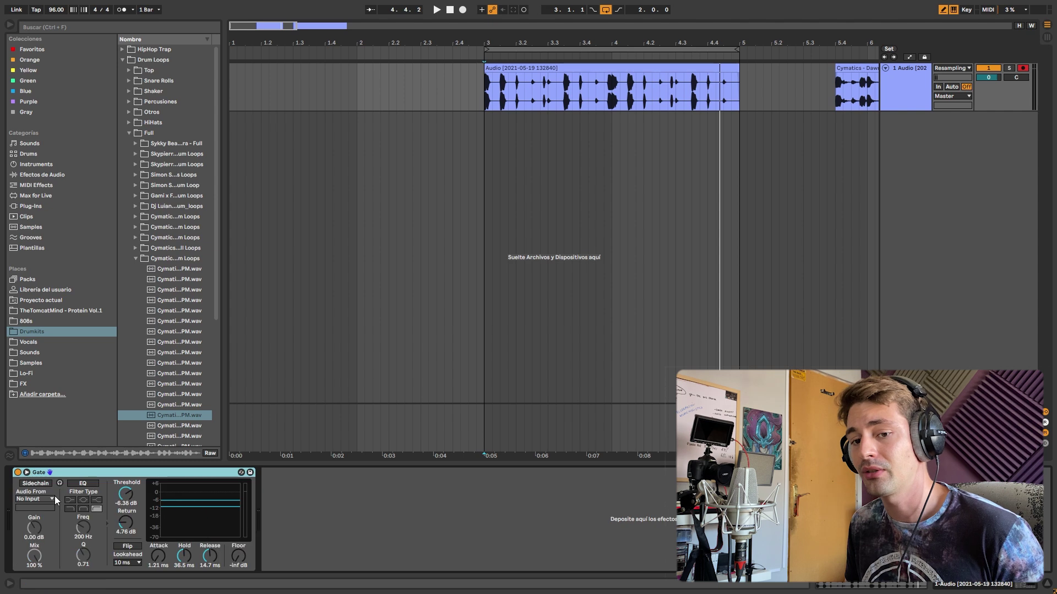
pyautogui.click(27, 472)
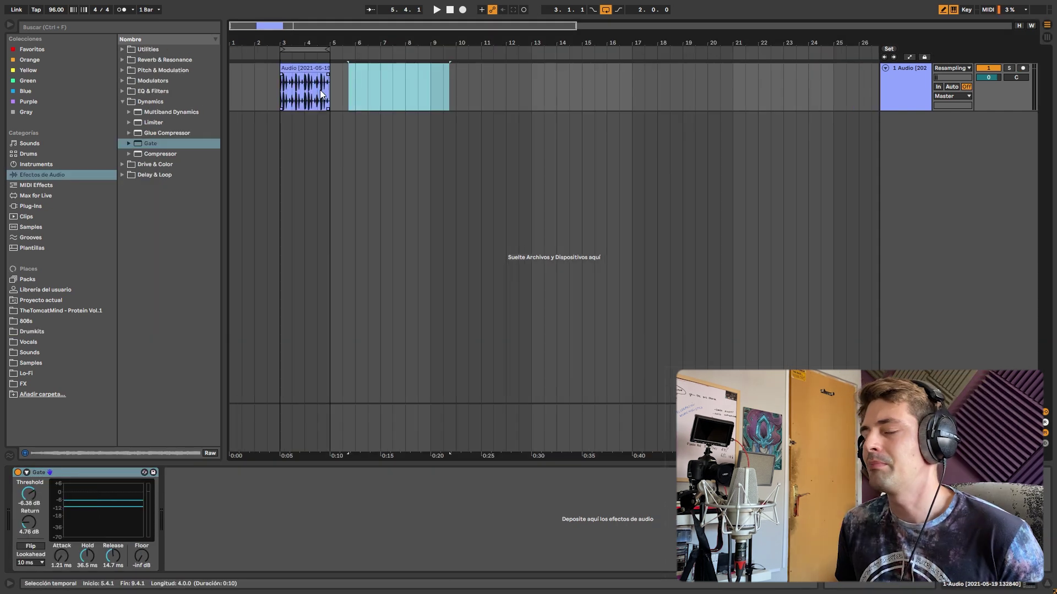
# - Delete the drum loop range from 5.4.1 to 9.4.1, and place the insert marker at the end of the remaining drum clip, 5.1.1
pyautogui.press('Delete')
pyautogui.click(315, 87)
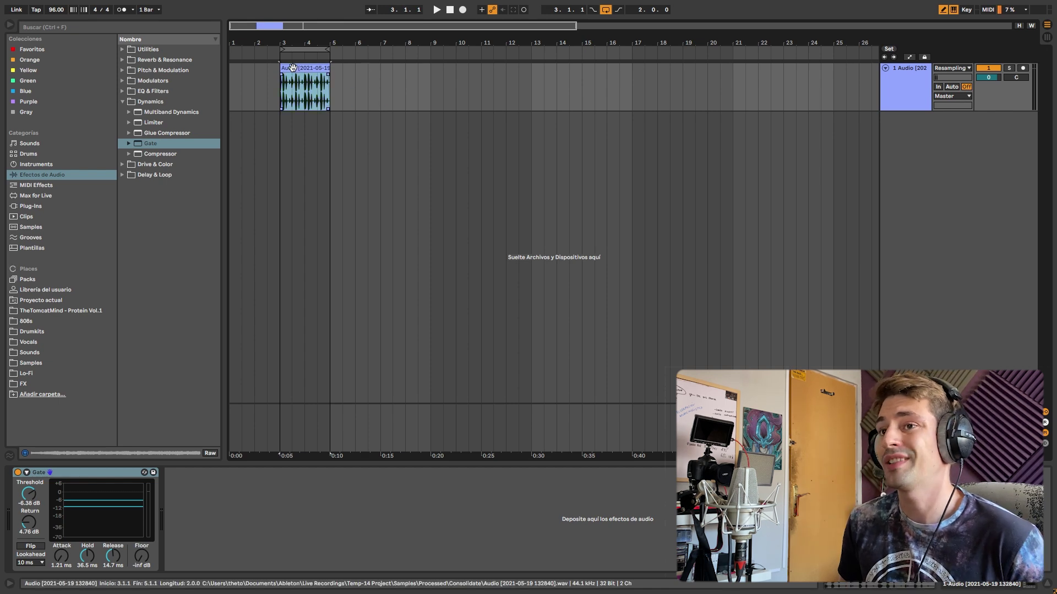
pyautogui.scroll(3, 406, 137)
pyautogui.hscroll(-4, 358, 144)
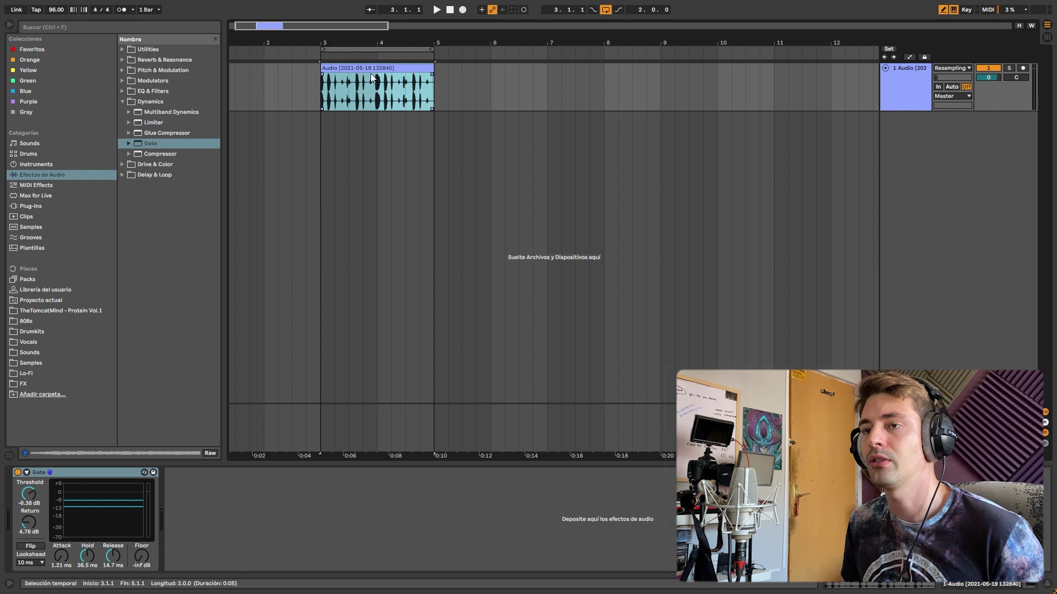
pyautogui.click(433, 82)
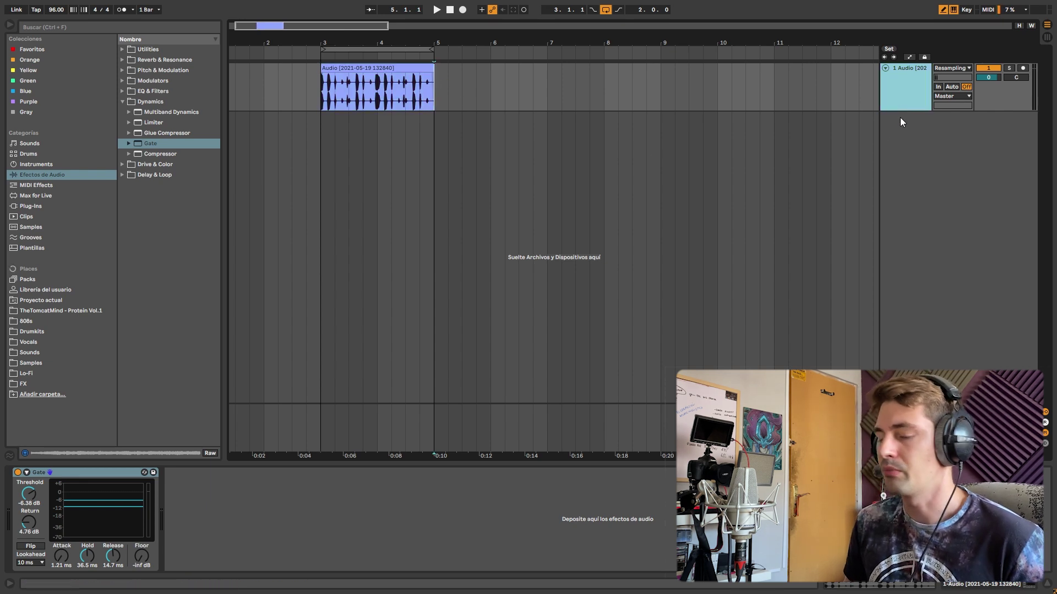
# - Add a second audio track and record a take on it from the external input, starting at 6.1.1
pyautogui.hotkey('ctrl', 't')
pyautogui.click(463, 10)
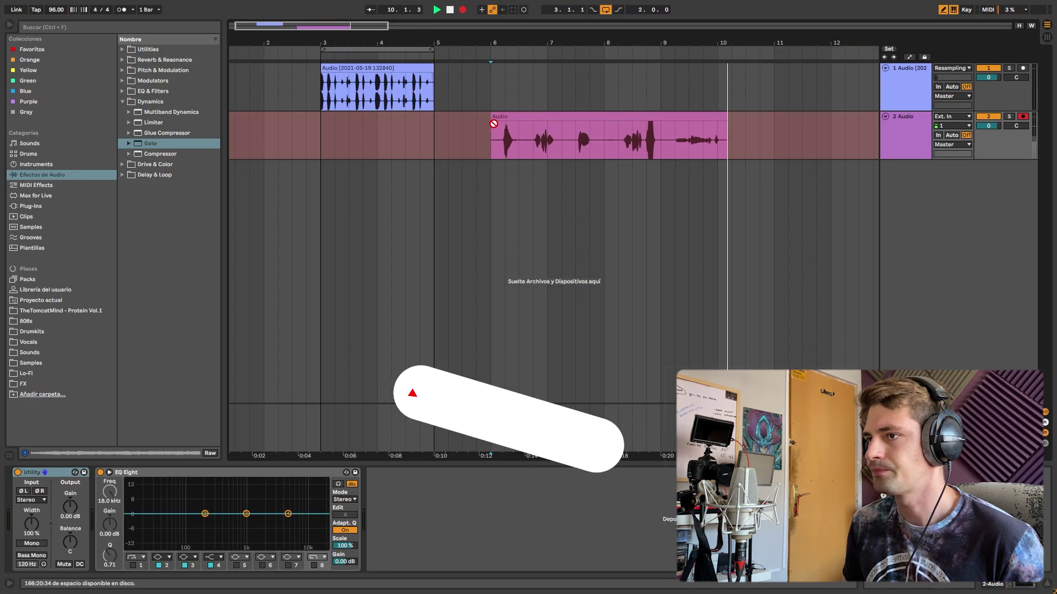
pyautogui.press('space')
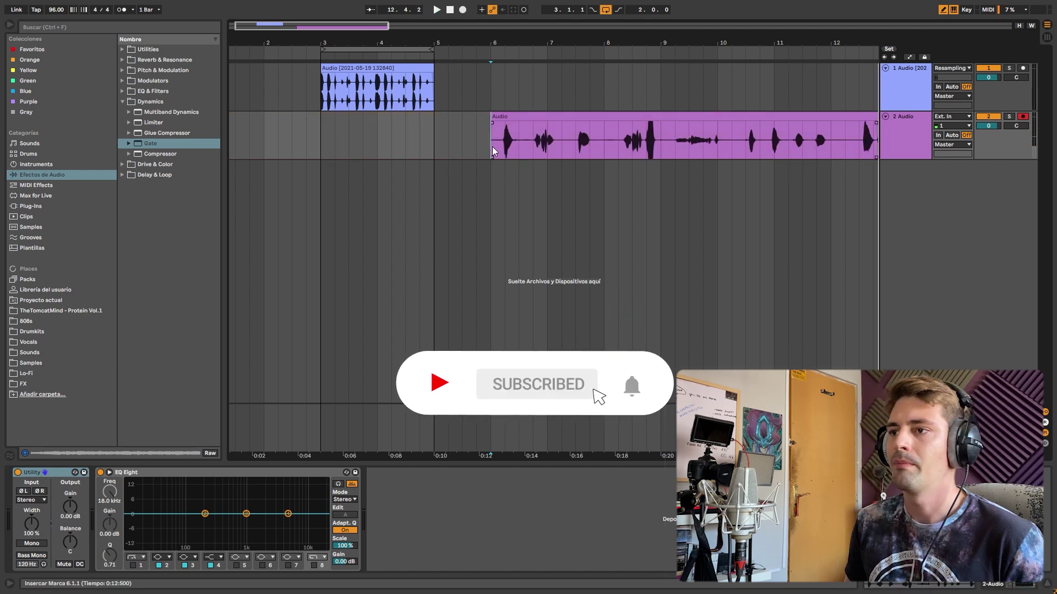
# - Highlight the silent gaps between the recorded phrases, such as 6.3.1 to 6.4.1 and 10.1.1 to 10.3.1
pyautogui.hscroll(2, 486, 144)
pyautogui.moveTo(449, 150); pyautogui.dragTo(488, 146)
pyautogui.click(554, 184)
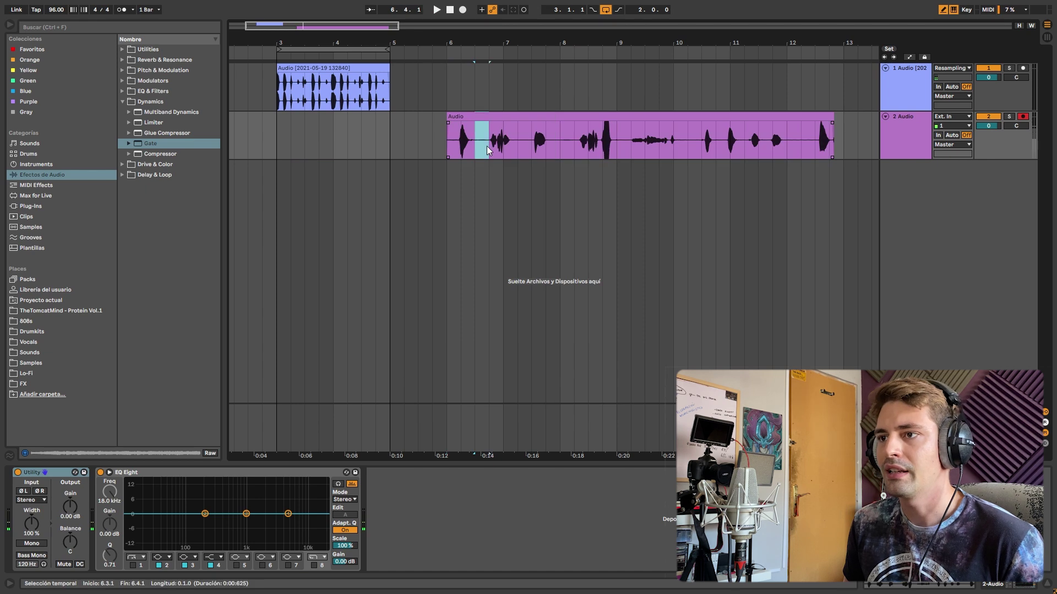
pyautogui.moveTo(557, 142); pyautogui.dragTo(574, 143)
pyautogui.moveTo(619, 144); pyautogui.dragTo(699, 150)
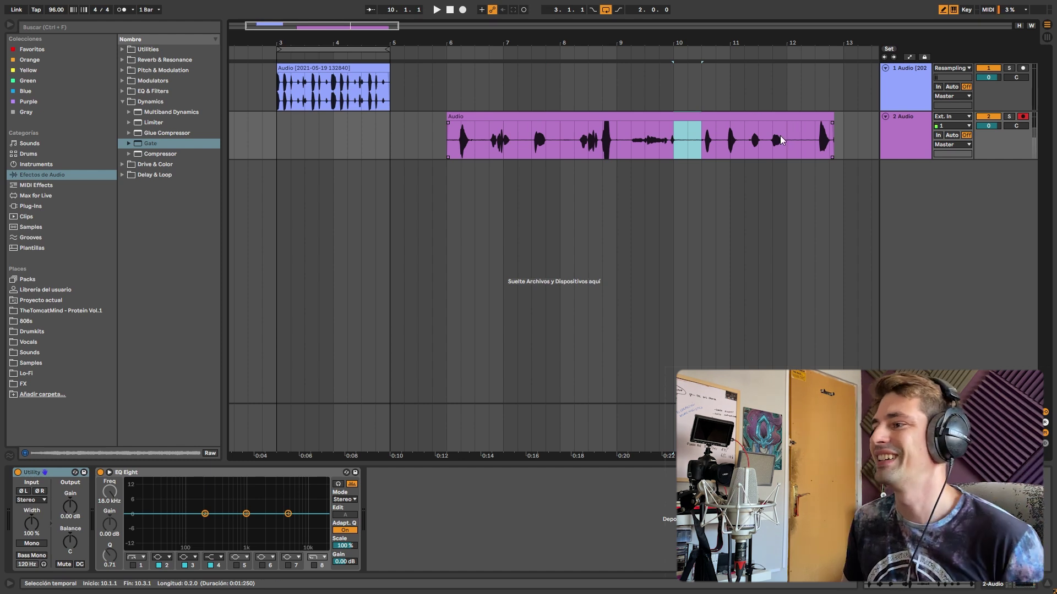
pyautogui.moveTo(787, 144); pyautogui.dragTo(807, 150)
# - Duplicate the recorded take onto three further tracks and undo the duplications
pyautogui.click(429, 142)
pyautogui.moveTo(501, 116); pyautogui.dragTo(512, 265)
pyautogui.scroll(5, 504, 185)
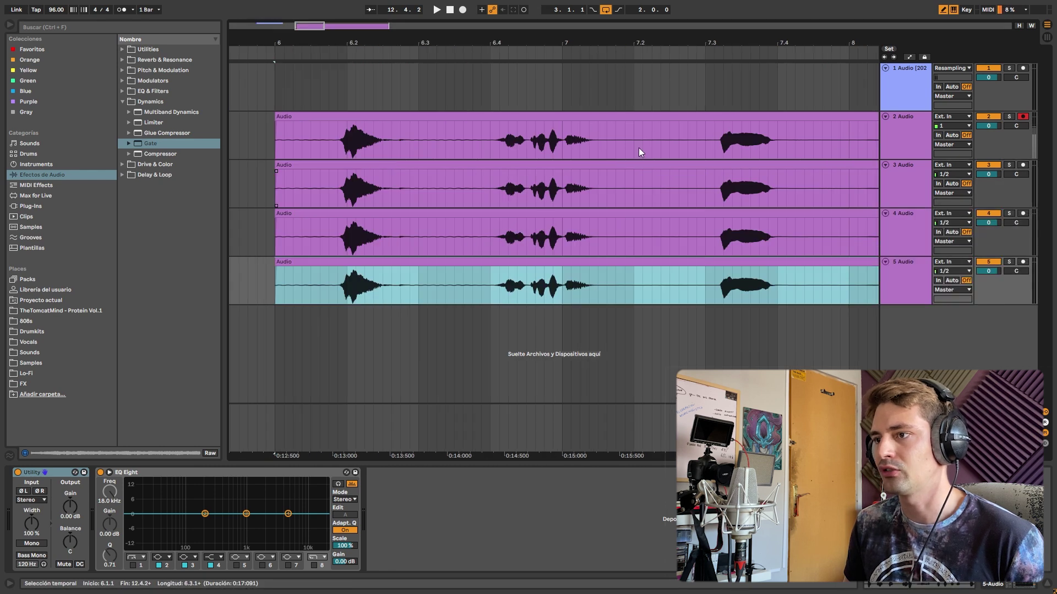
pyautogui.hotkey('ctrl', 'z')
pyautogui.hotkey('ctrl', 'z')
pyautogui.hotkey('ctrl', 'z')
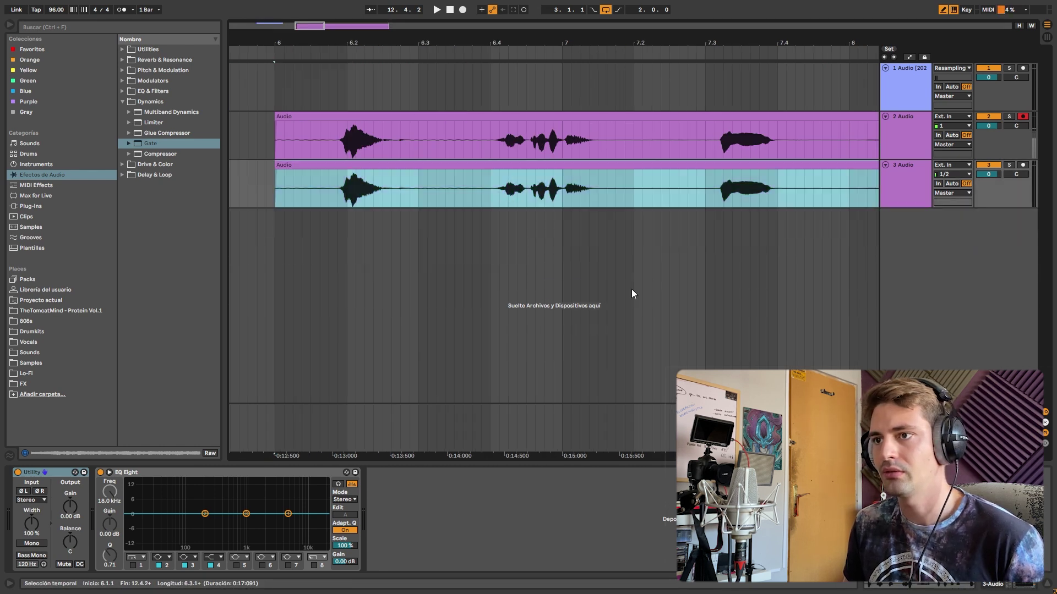
# - Split the recorded clip just before and after its first phrase, and delete the silent section from 6.1.1 to the first phrase
pyautogui.scroll(-4, 517, 210)
pyautogui.scroll(-3, 471, 164)
pyautogui.scroll(8, 458, 153)
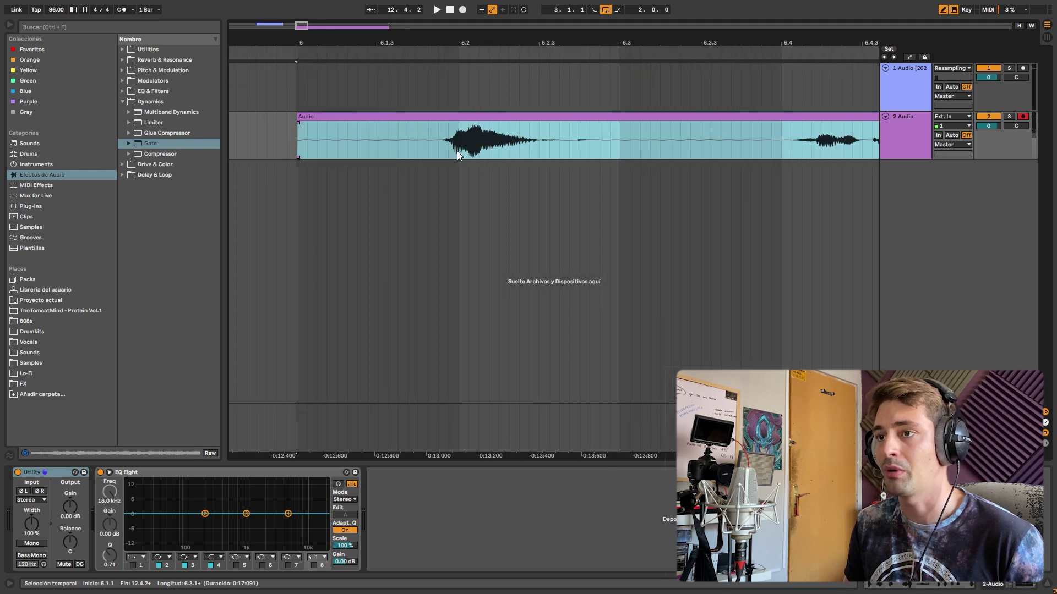
pyautogui.click(441, 141)
pyautogui.hotkey('ctrl', 'e')
pyautogui.click(559, 138)
pyautogui.hotkey('ctrl', 'e')
pyautogui.click(420, 116)
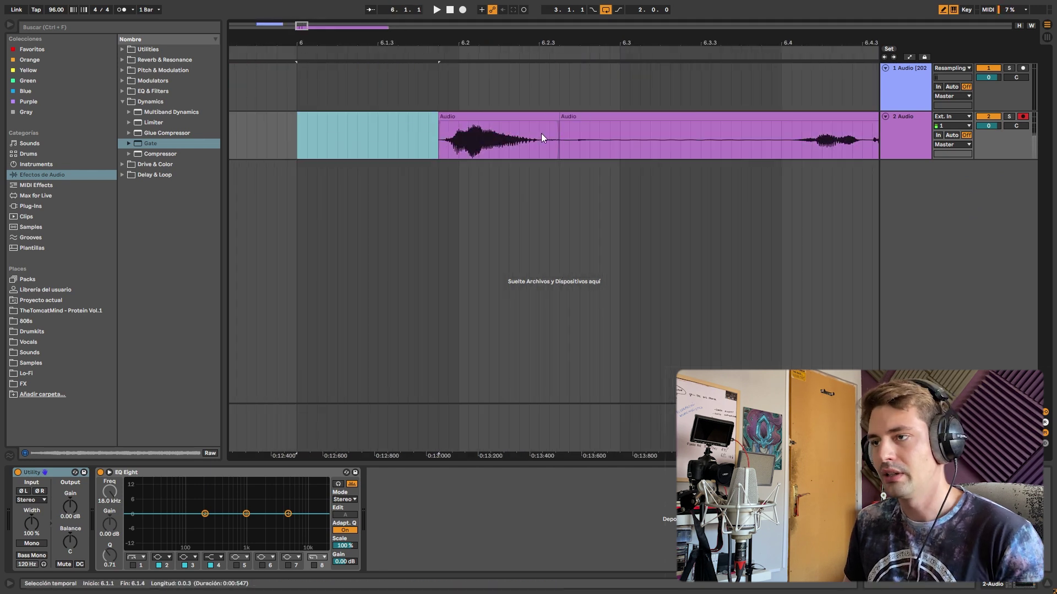
# - Delete the silence from 6.2.3 to 6.4.1 in the recorded take and fade out the end of the first phrase
pyautogui.moveTo(798, 138); pyautogui.dragTo(560, 138)
pyautogui.hotkey('ctrl', 'e')
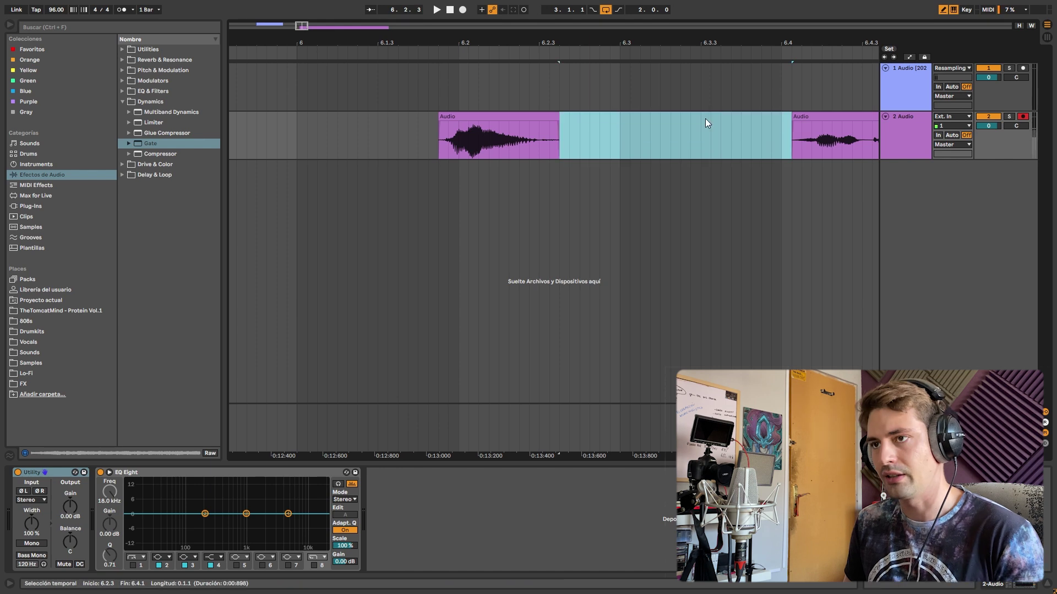
pyautogui.press('Delete')
pyautogui.moveTo(557, 122); pyautogui.dragTo(534, 122)
pyautogui.scroll(-3, 659, 156)
# - Undo the splits, deletions and fade so the recorded take is one continuous clip from 6.1.1
pyautogui.hotkey('ctrl', 'z')
pyautogui.hotkey('ctrl', 'z')
pyautogui.hotkey('ctrl', 'z')
pyautogui.hotkey('ctrl', 'z')
pyautogui.hotkey('ctrl', 'z')
pyautogui.scroll(-3, 659, 152)
pyautogui.hscroll(4, 770, 179)
# - Remove the Utility and EQ Eight devices from the second audio track
pyautogui.click(196, 472)
pyautogui.keyDown('shift'); pyautogui.click(29, 473); pyautogui.keyUp('shift')
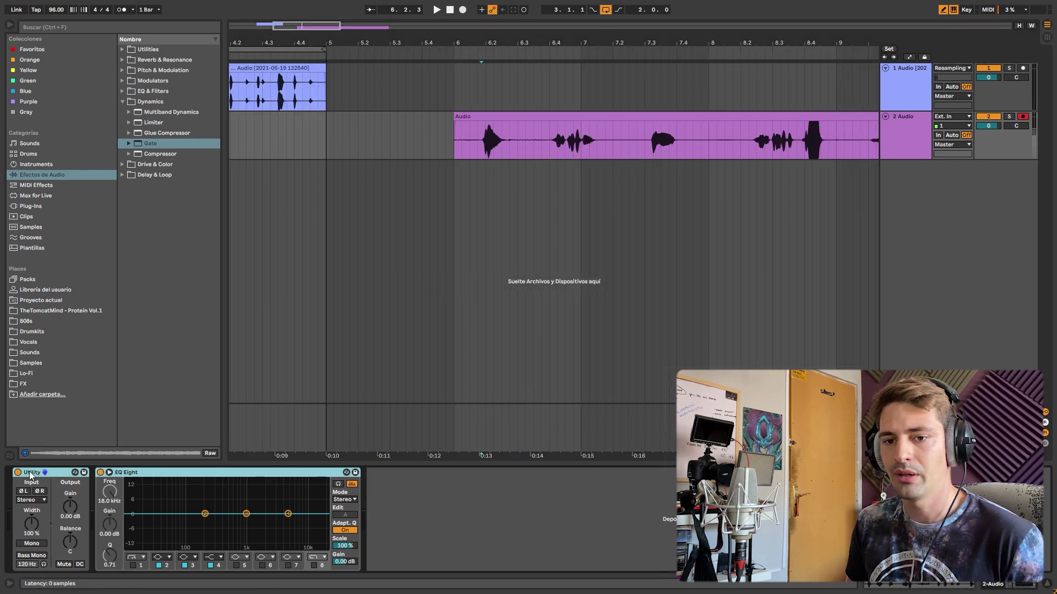
pyautogui.press('Delete')
# - Add a Gate to the second audio track and play the recorded take through it
pyautogui.click(892, 99)
pyautogui.doubleClick(891, 142)
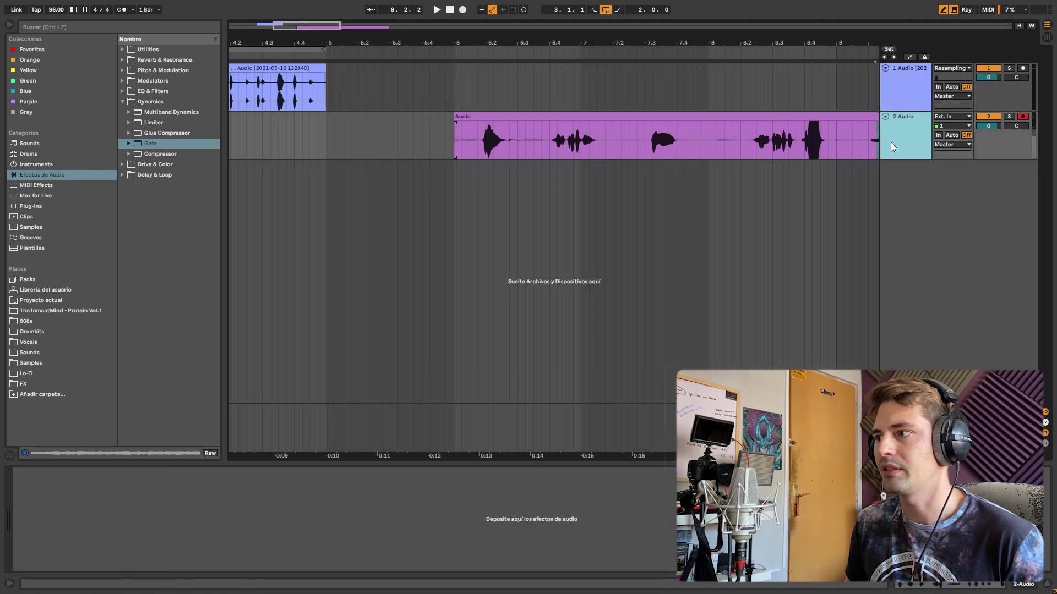
pyautogui.moveTo(150, 144); pyautogui.dragTo(118, 526)
pyautogui.press('space')
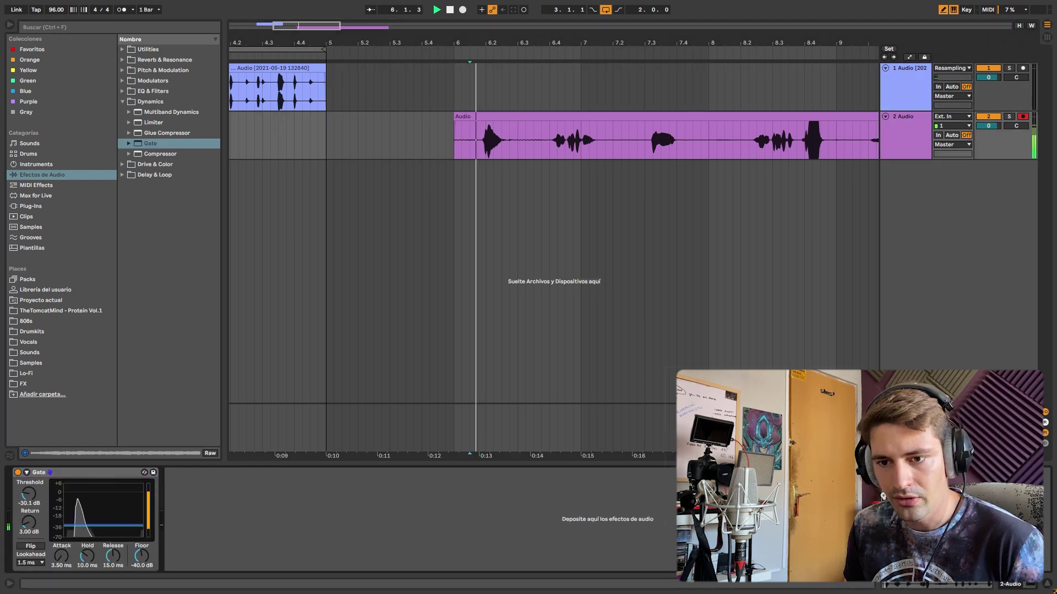
pyautogui.scroll(-3, 635, 219)
pyautogui.hscroll(3, 628, 223)
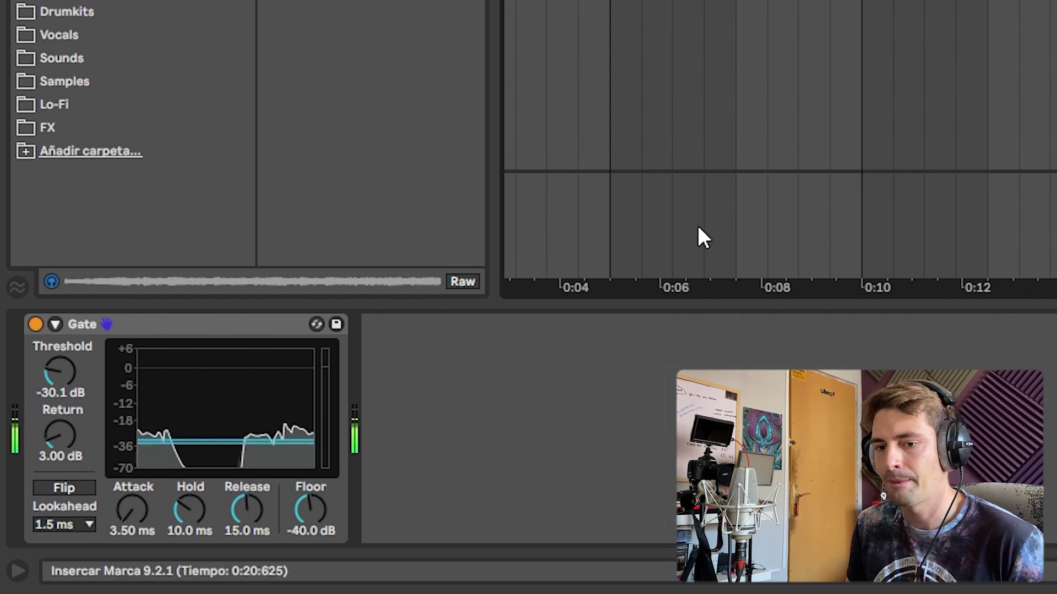
# - Set the Gate's Release to 24.0 ms and lower its Floor to -inf dB while playing the take
pyautogui.press('space')
pyautogui.moveTo(245, 511); pyautogui.dragTo(246, 498)
pyautogui.press('space')
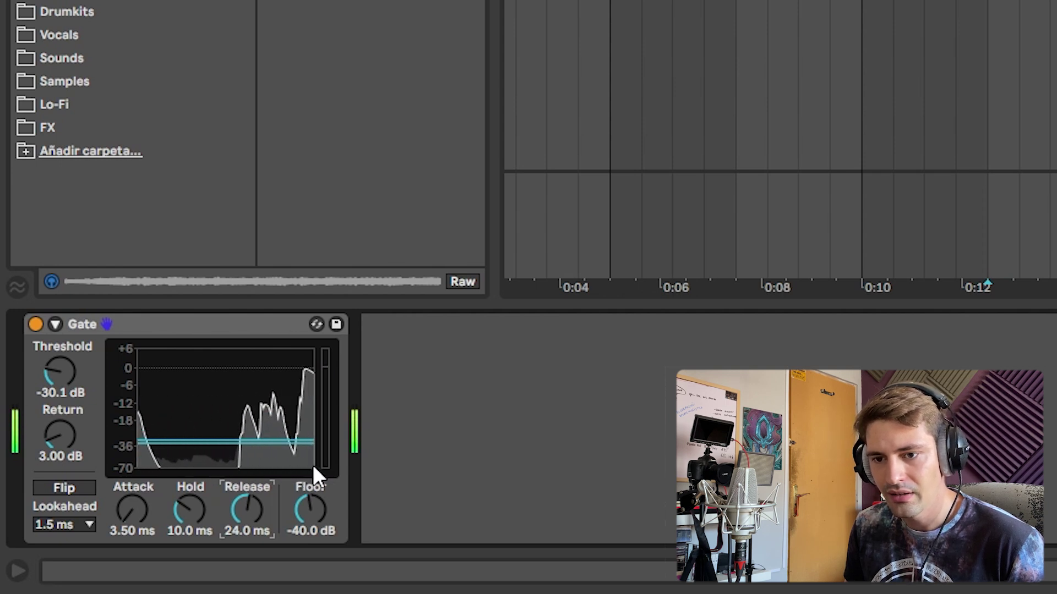
pyautogui.moveTo(314, 497); pyautogui.dragTo(313, 500)
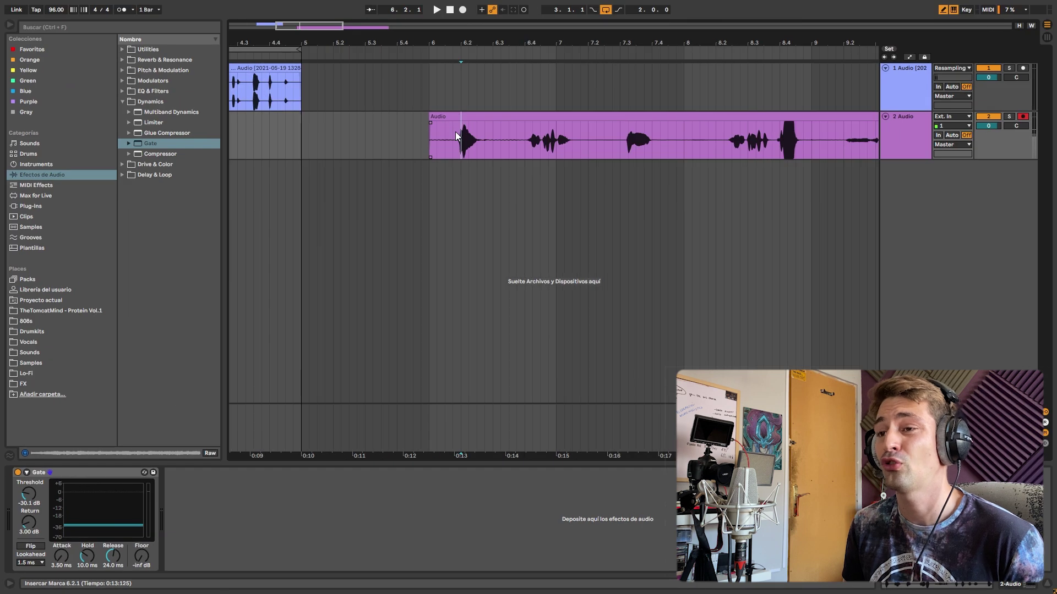
# - Cut the silence before and after the first phrase, so the rest of the take starts at 6.4.1
pyautogui.moveTo(430, 129); pyautogui.dragTo(524, 122)
pyautogui.click(485, 132)
pyautogui.hotkey('ctrl', 'e')
pyautogui.scroll(-3, 628, 156)
pyautogui.press('z')
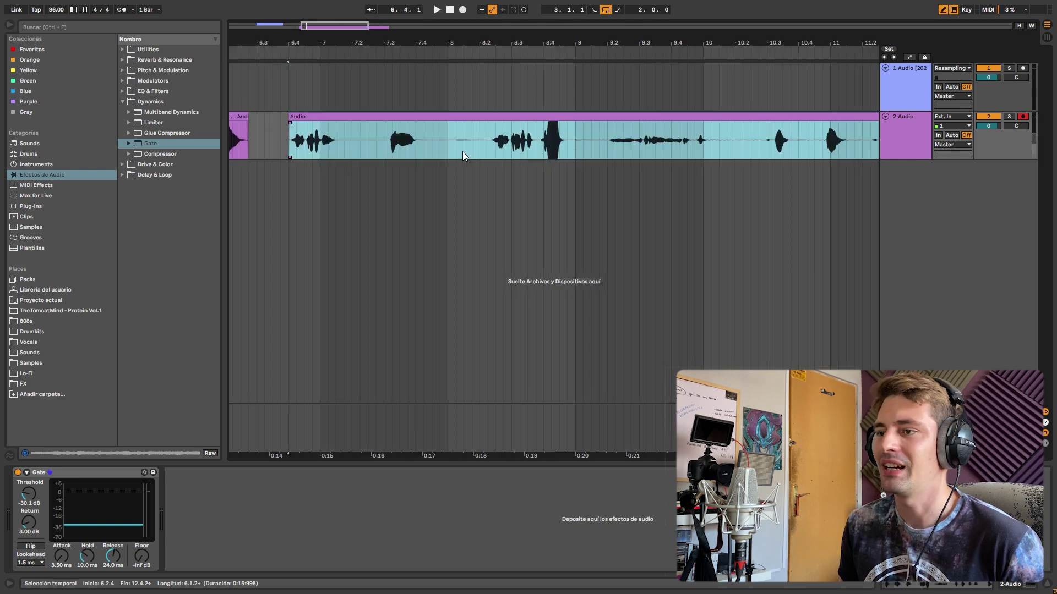
pyautogui.scroll(-2, 422, 146)
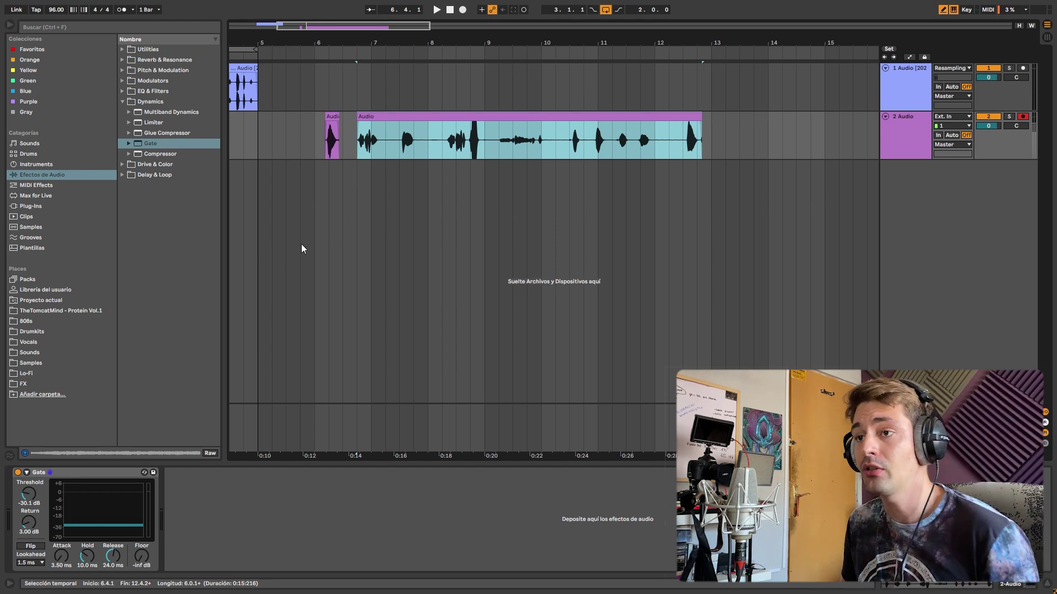
# - Examine the loud burst around 8.4.1 by highlighting its attack, body and decaying tail up to 8.4.3
pyautogui.click(455, 141)
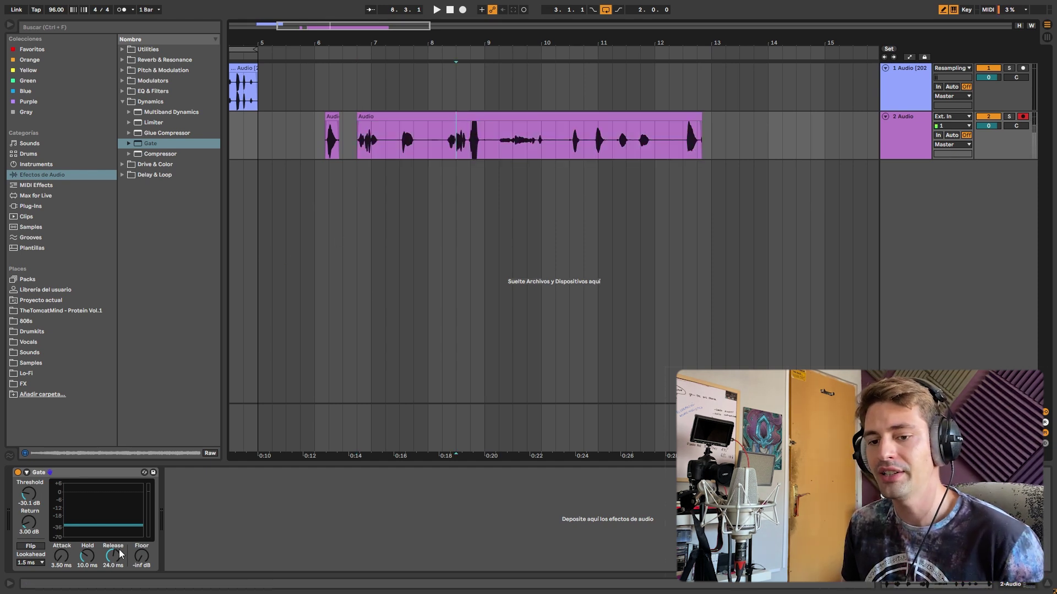
pyautogui.scroll(6, 474, 141)
pyautogui.moveTo(507, 141); pyautogui.dragTo(520, 143)
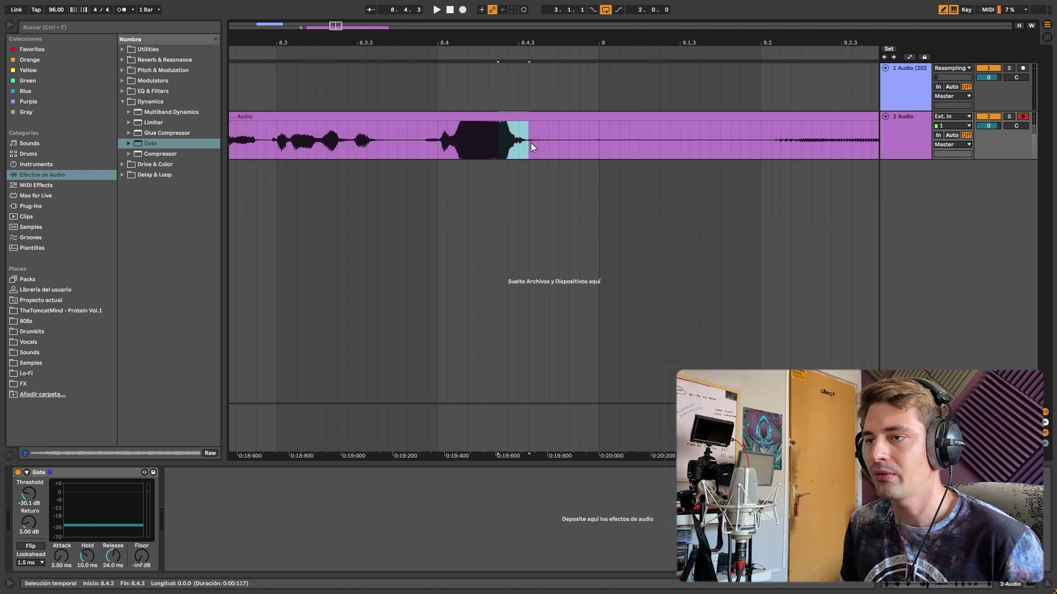
pyautogui.moveTo(418, 142); pyautogui.dragTo(434, 144)
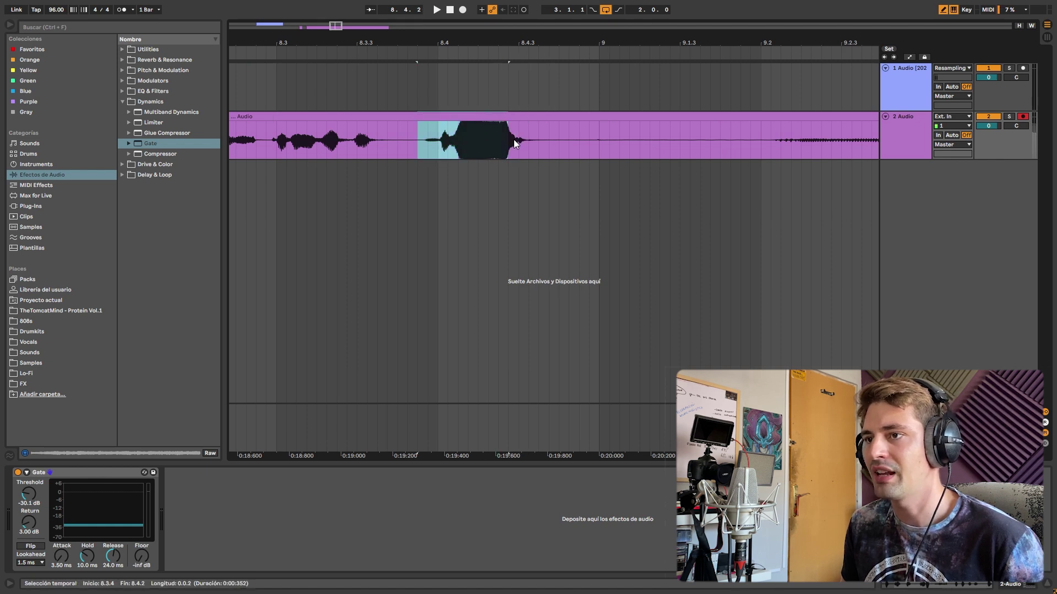
pyautogui.keyDown('shift'); pyautogui.click(437, 147); pyautogui.keyUp('shift')
pyautogui.moveTo(437, 143); pyautogui.dragTo(508, 150)
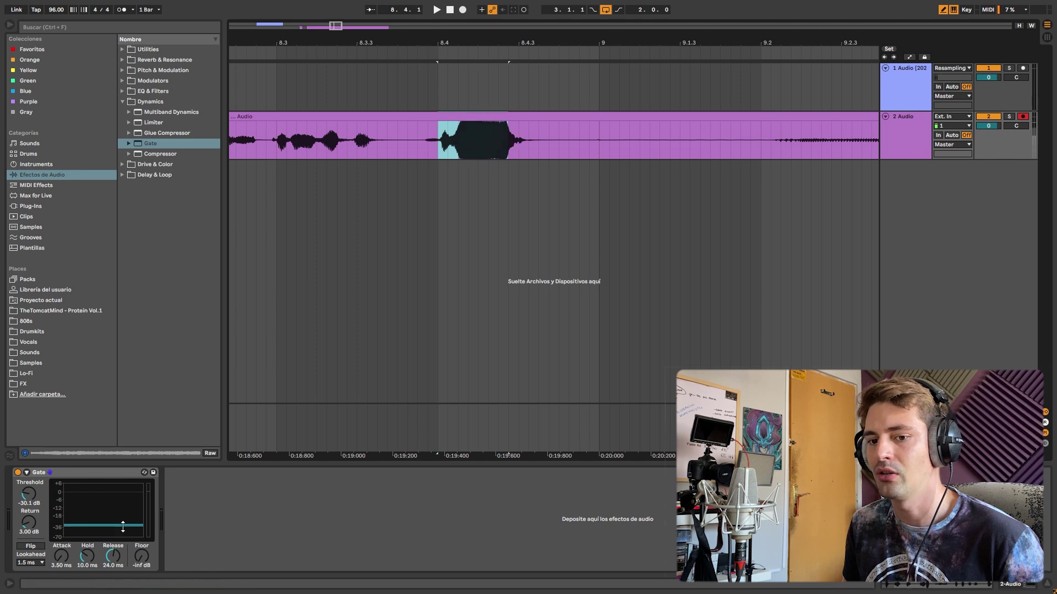
pyautogui.click(448, 140)
pyautogui.moveTo(435, 144); pyautogui.dragTo(524, 145)
pyautogui.click(518, 147)
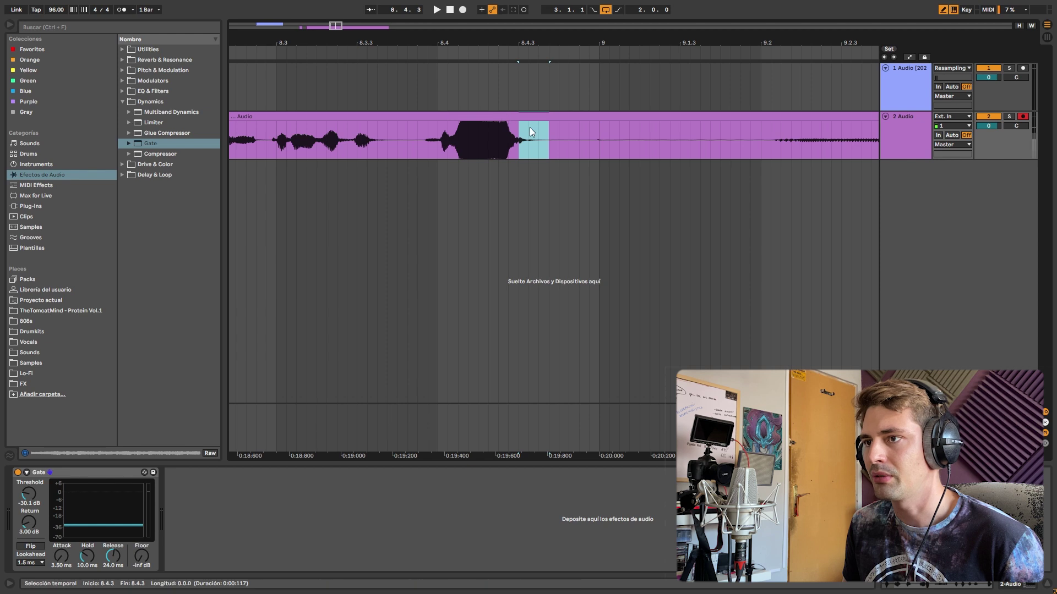
# - Fade out the clip after the loud burst and delete the silence from 8.4.3 to 9.2.1
pyautogui.click(545, 131)
pyautogui.moveTo(547, 122); pyautogui.dragTo(630, 123)
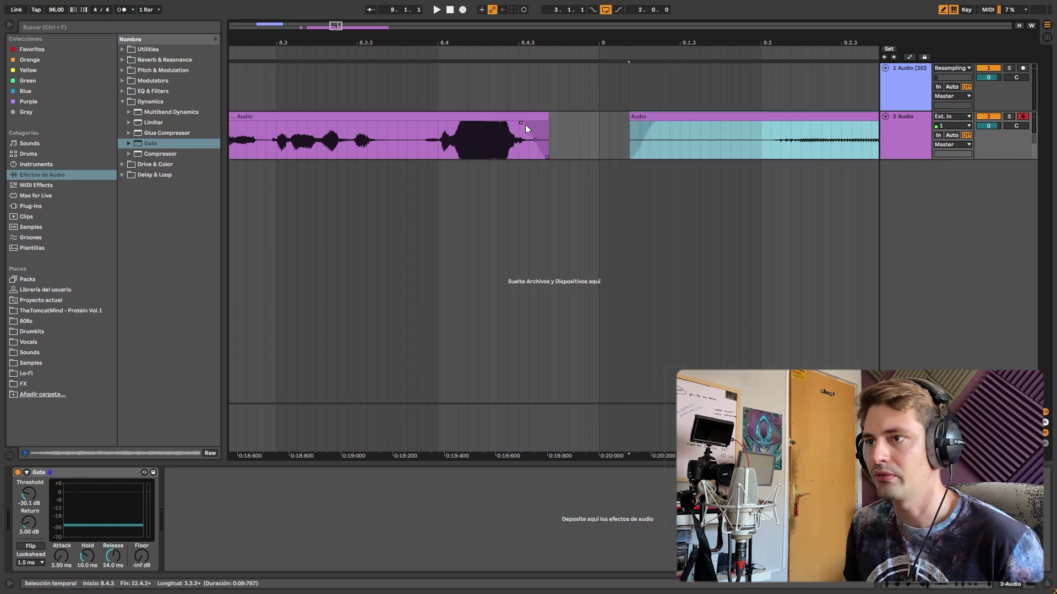
pyautogui.moveTo(549, 136); pyautogui.dragTo(631, 138)
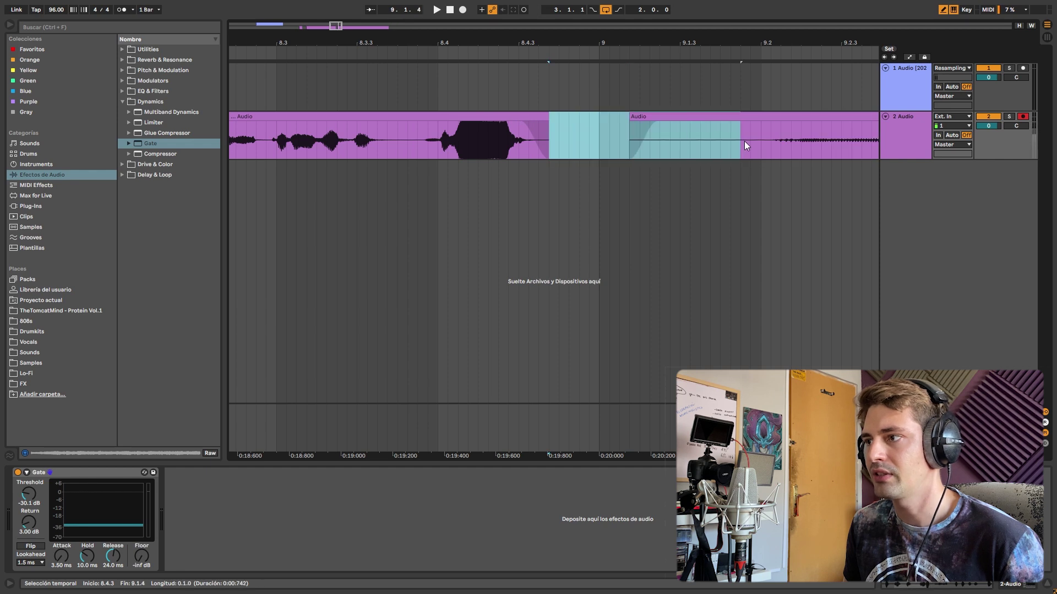
pyautogui.moveTo(744, 141); pyautogui.dragTo(776, 143)
pyautogui.press('Delete')
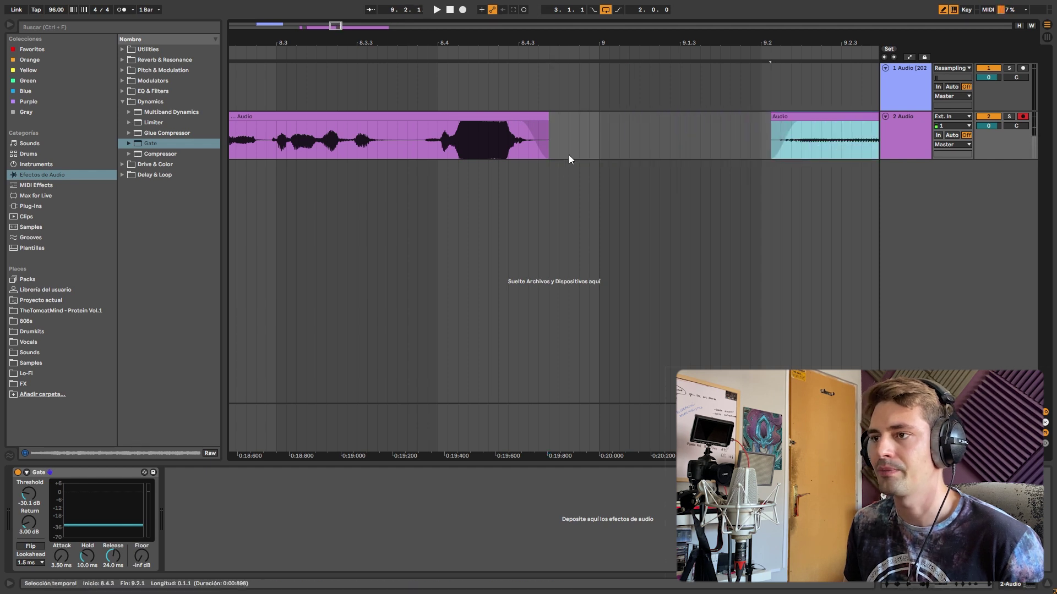
# - Adjust the fade-in at the start of the clip that begins at 9.2.1
pyautogui.scroll(-5, 699, 134)
pyautogui.scroll(5, 665, 134)
pyautogui.scroll(-4, 656, 141)
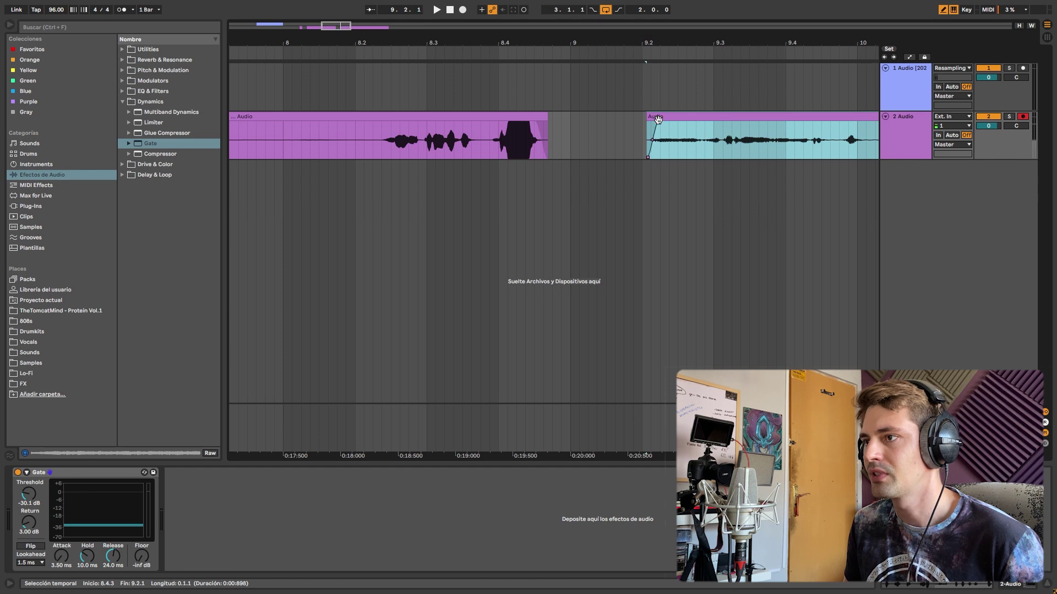
pyautogui.moveTo(658, 123); pyautogui.dragTo(652, 124)
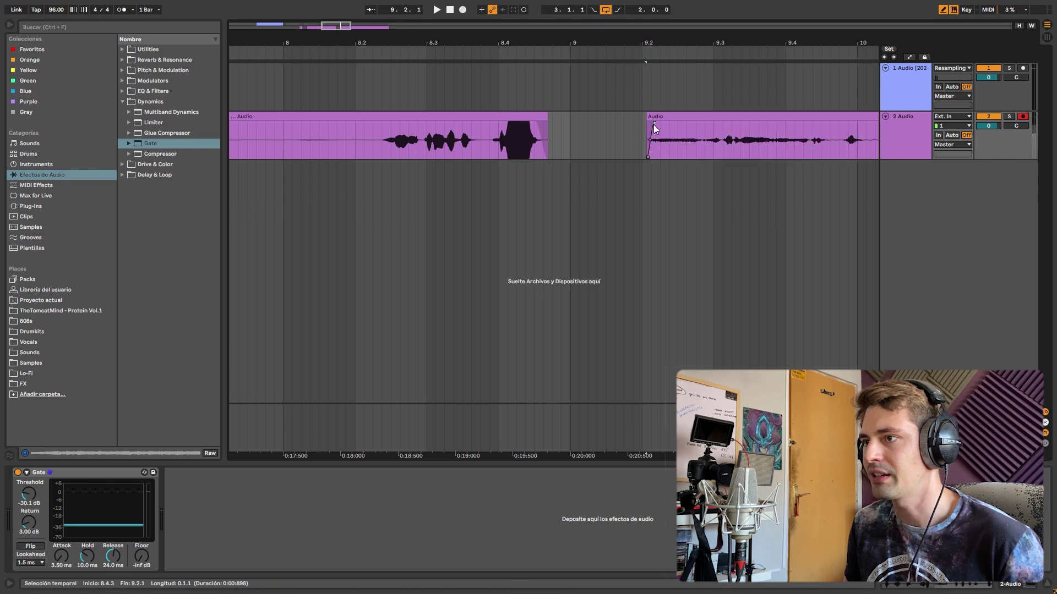
pyautogui.scroll(4, 652, 124)
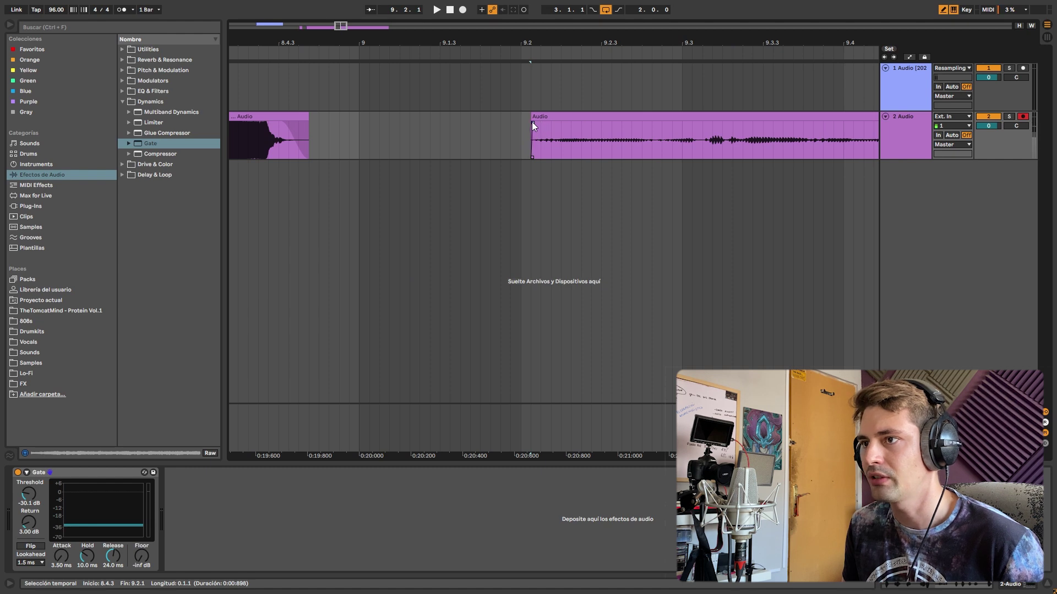
pyautogui.moveTo(531, 122); pyautogui.dragTo(652, 127)
pyautogui.scroll(-2, 632, 150)
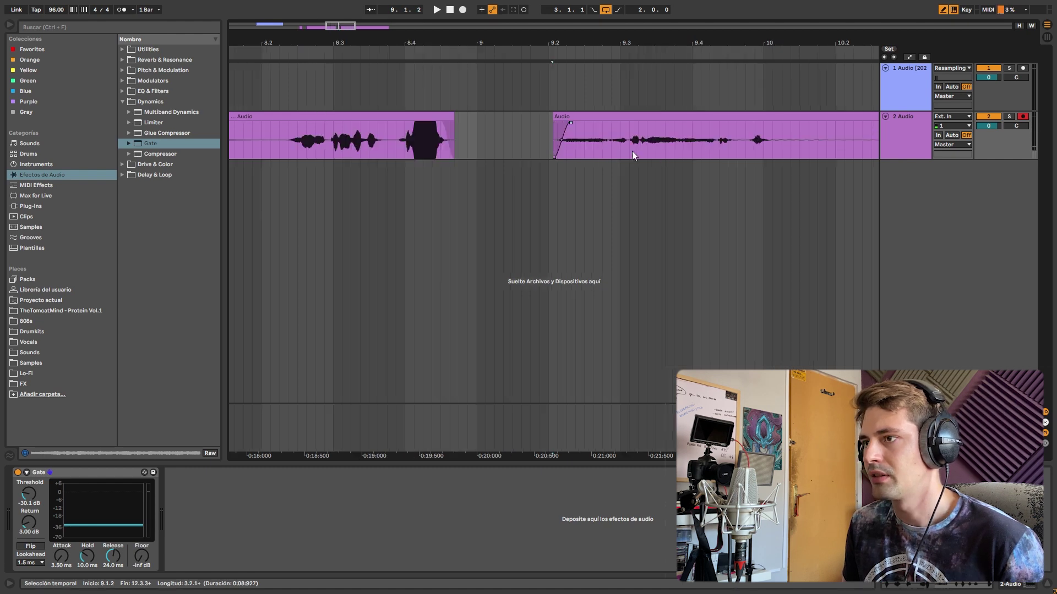
# - Delete the silent gap after the quiet phrase so the last part of the take starts at 10.1.1
pyautogui.moveTo(567, 140); pyautogui.dragTo(643, 147)
pyautogui.moveTo(727, 147)
pyautogui.mouseDown()
pyautogui.moveTo(771, 147)
pyautogui.moveTo(765, 122)
pyautogui.moveTo(809, 117)
pyautogui.mouseUp()
pyautogui.click(772, 146)
pyautogui.scroll(-5, 577, 138)
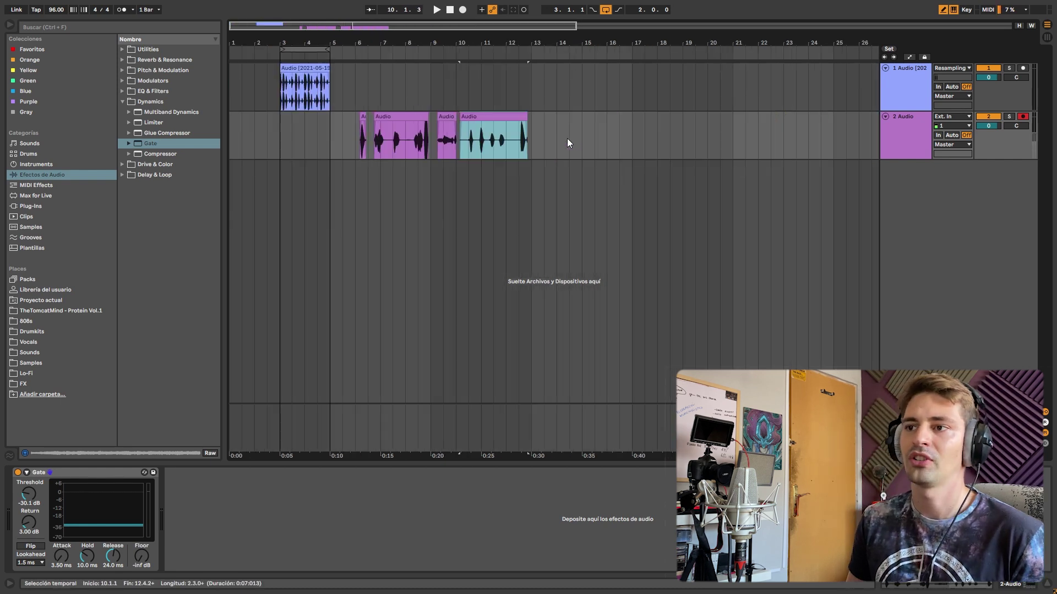
pyautogui.scroll(-2, 409, 197)
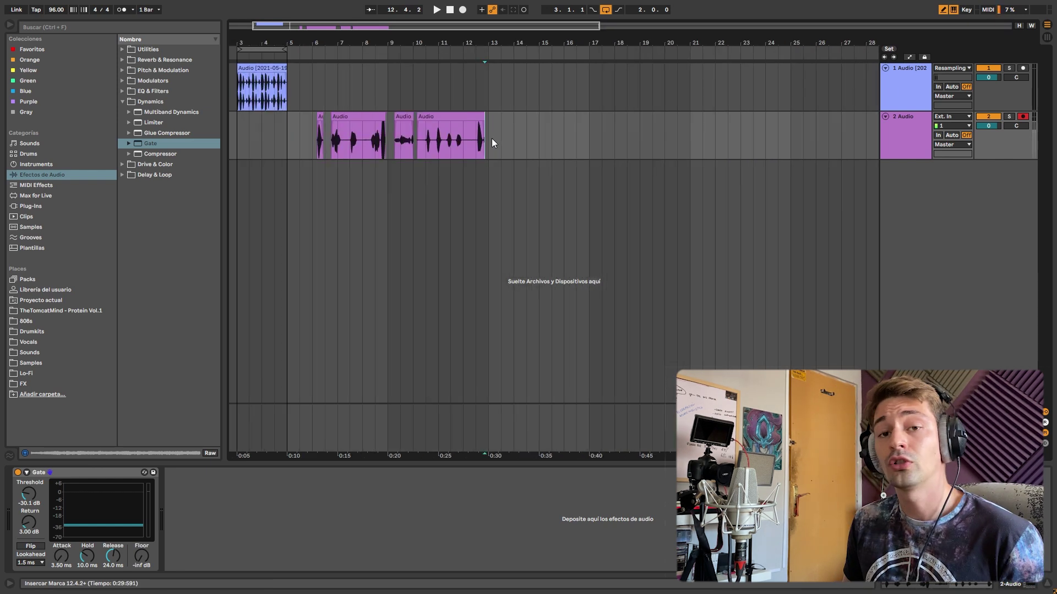
# - Delete all the recorded clips on the second audio track, from 2.3.1 to 13.1.1
pyautogui.moveTo(491, 143); pyautogui.dragTo(229, 140)
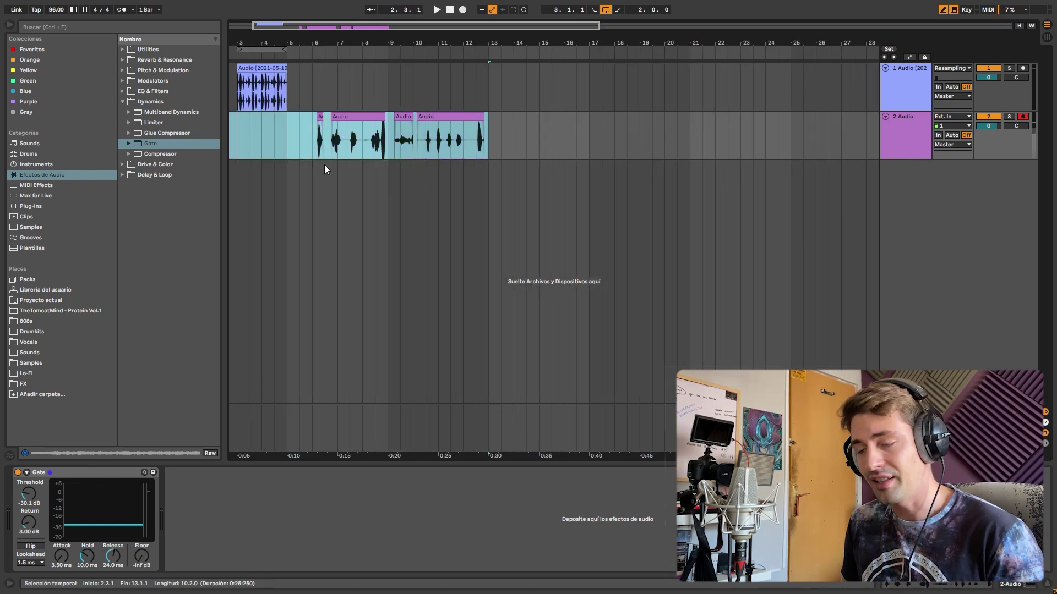
pyautogui.press('Delete')
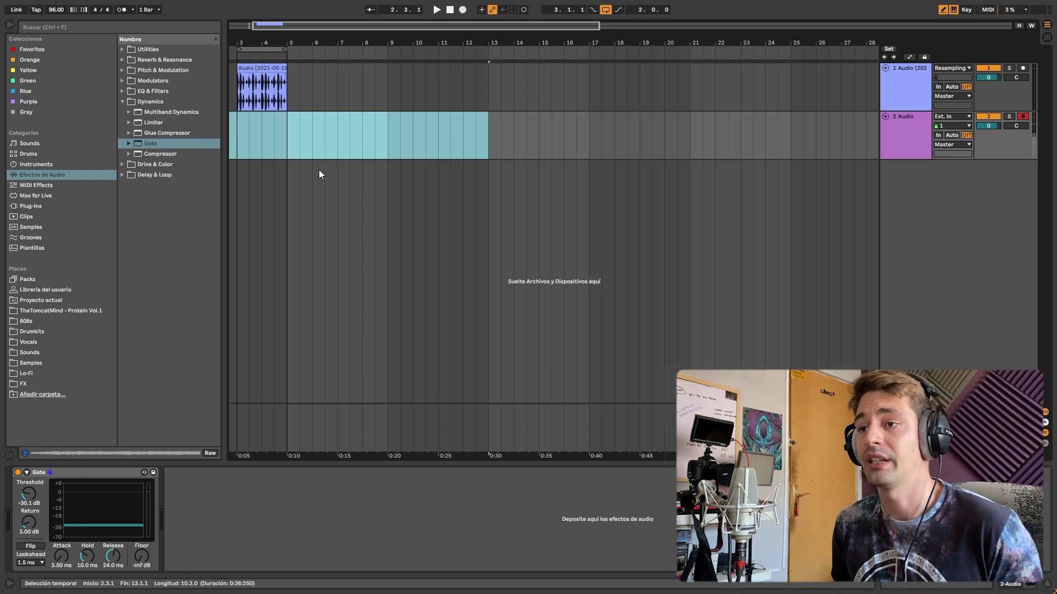
pyautogui.click(457, 148)
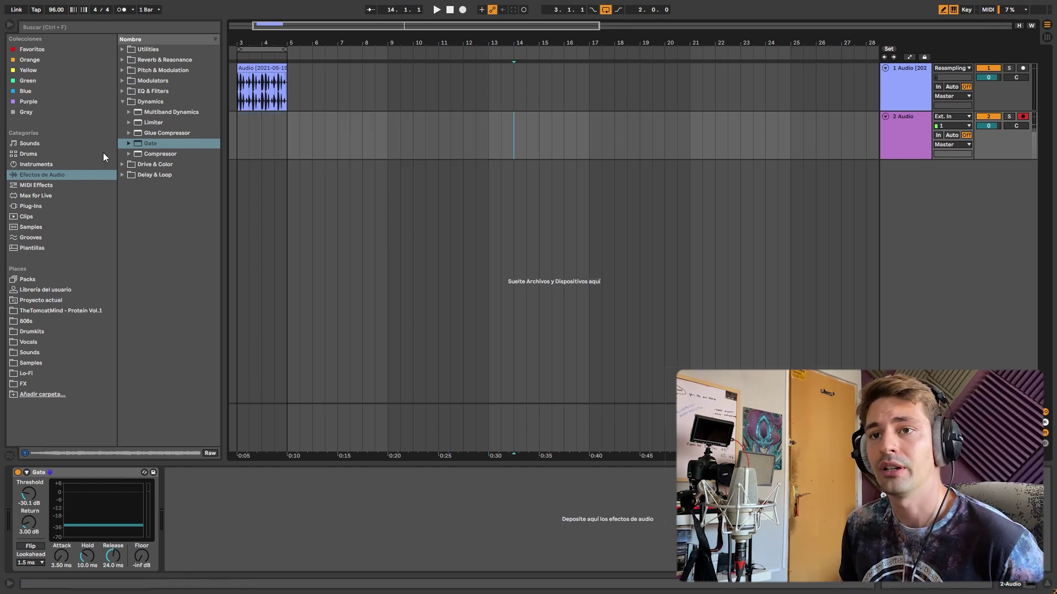
# - Place Protein Vol.1 - SNARE 3.wav at 13.1.1 on the second track and play it with the Gate switched off
pyautogui.click(36, 331)
pyautogui.click(55, 310)
pyautogui.click(169, 101)
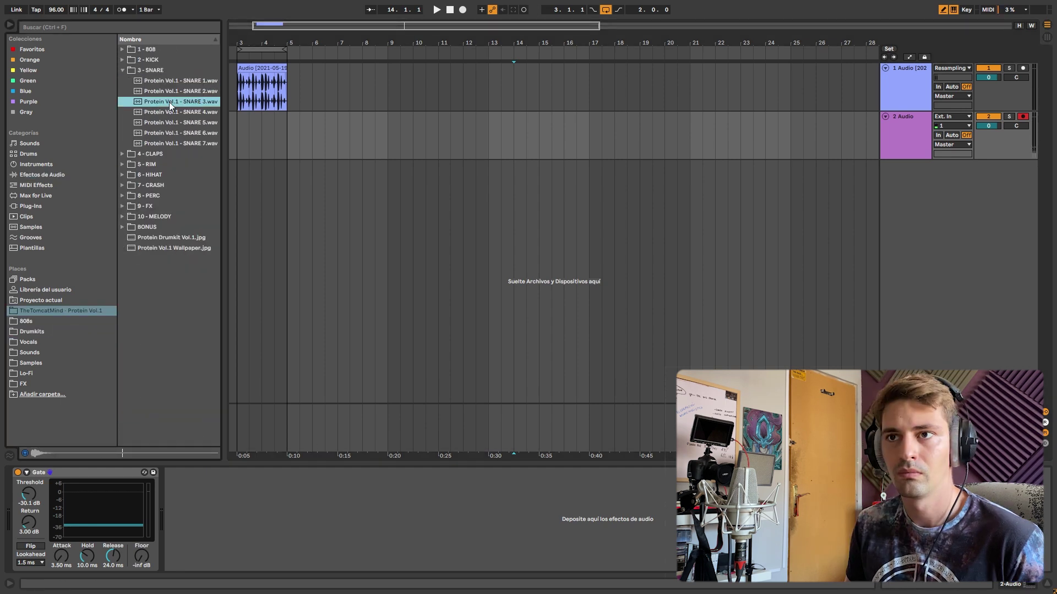
pyautogui.moveTo(166, 100); pyautogui.dragTo(490, 146)
pyautogui.click(484, 137)
pyautogui.press('space')
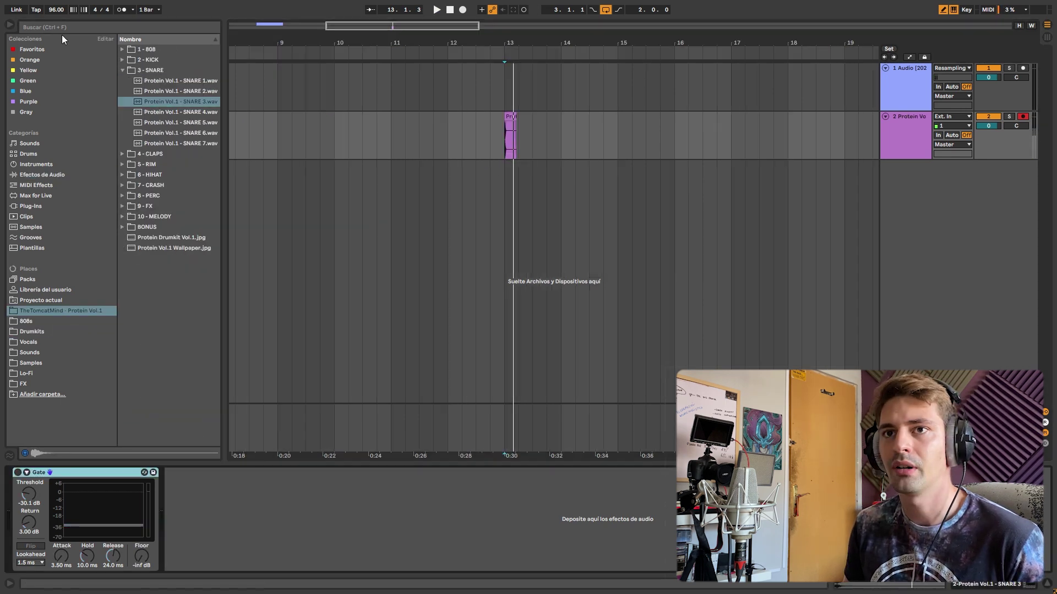
# - Find the Reverb effect, insert it before the Gate on the snare track, set Dry/Wet to 23 % and audition it
pyautogui.click(67, 28)
pyautogui.write('rever')
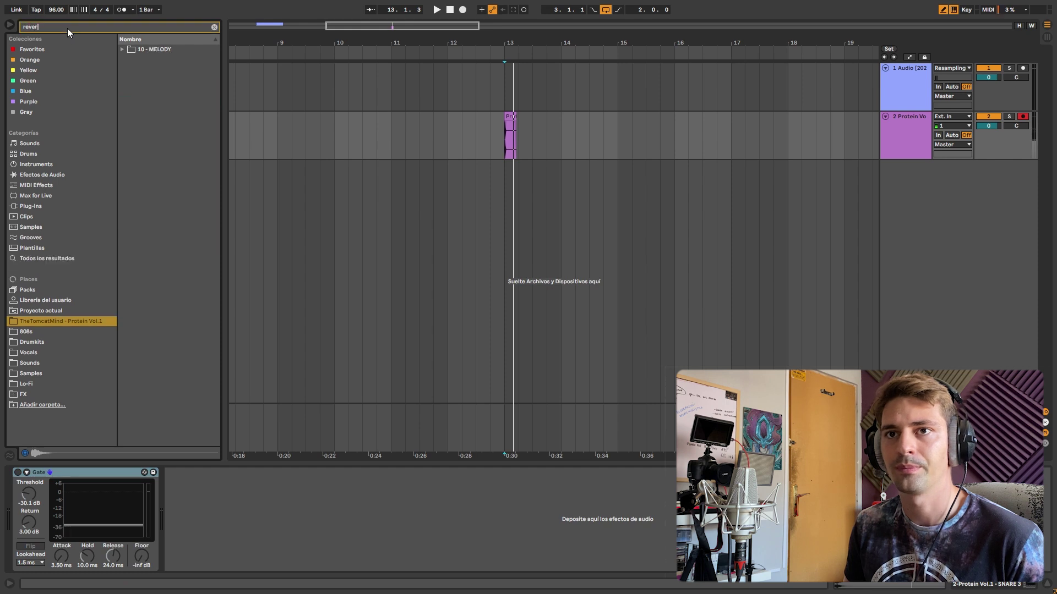
pyautogui.write('b')
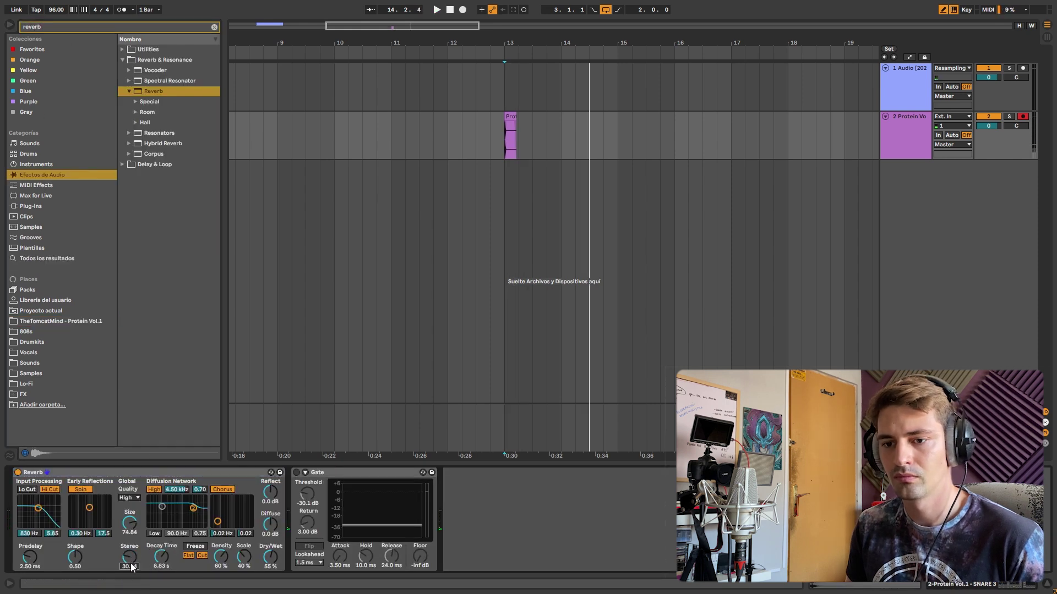
pyautogui.press('space')
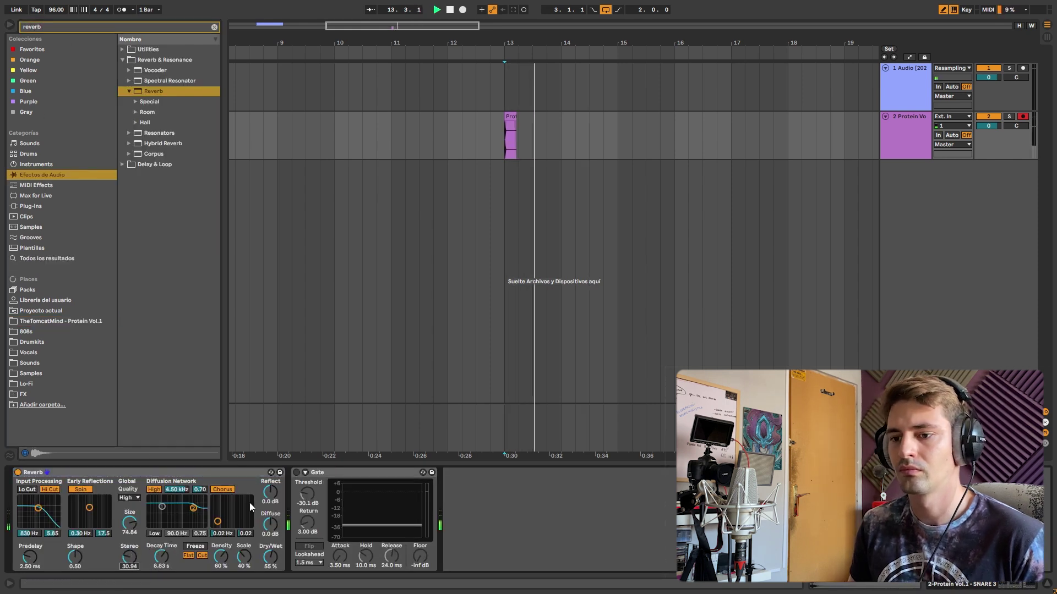
pyautogui.press('space')
# - Freeze and flatten the snare track, and select the resulting audio clip at 13.1.1
pyautogui.rightClick(909, 137)
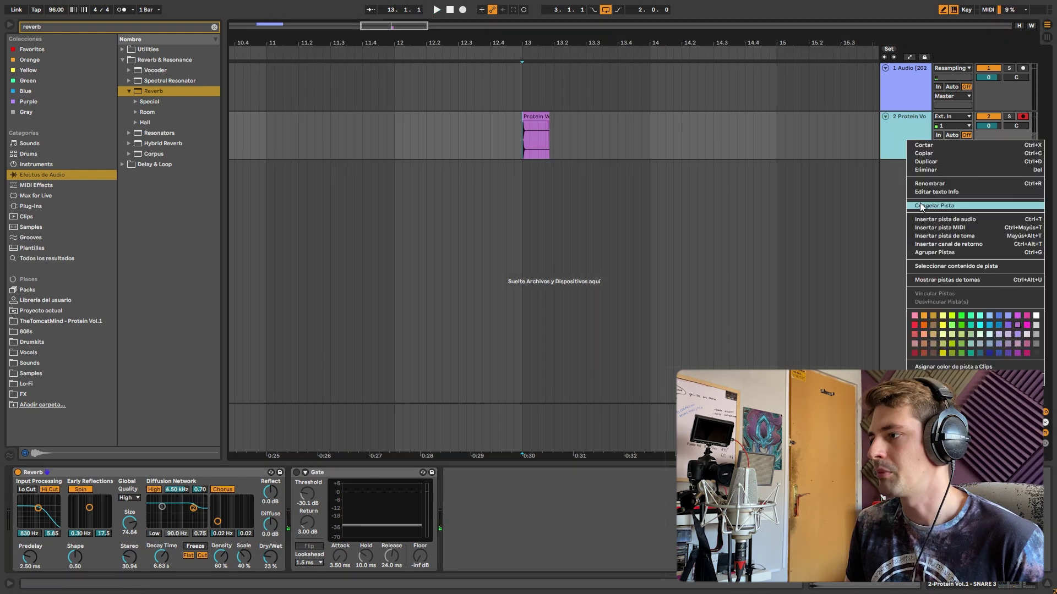
pyautogui.click(920, 204)
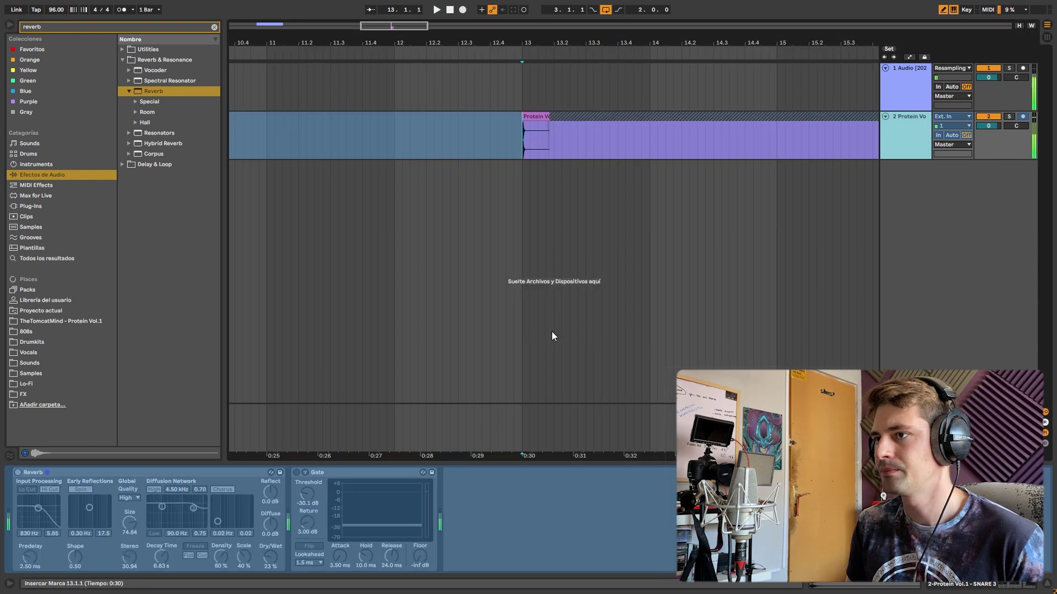
pyautogui.rightClick(915, 144)
pyautogui.click(933, 220)
pyautogui.press('-')
pyautogui.click(544, 118)
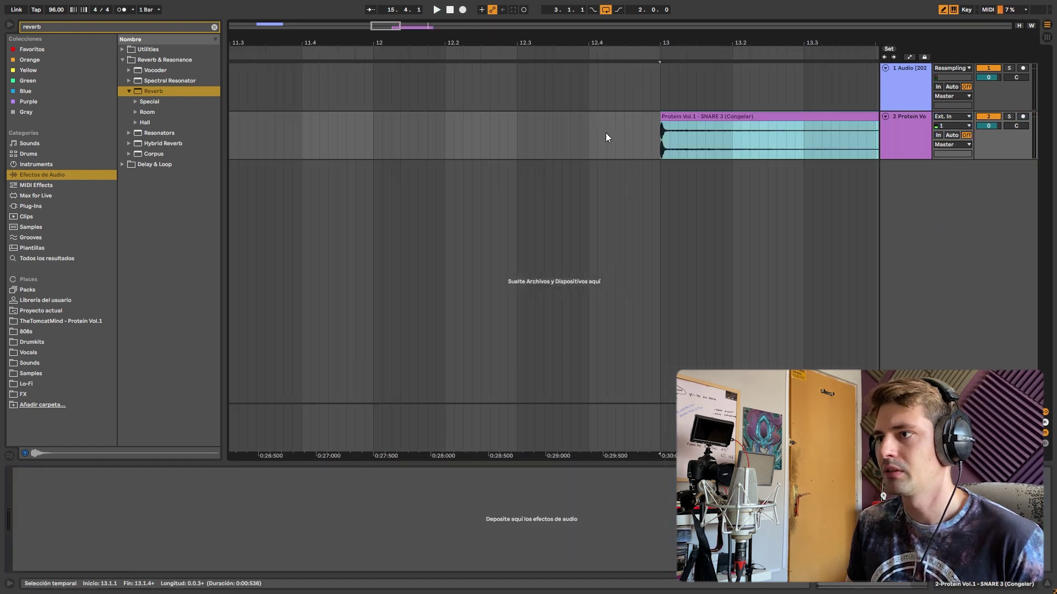
pyautogui.hscroll(8, 630, 134)
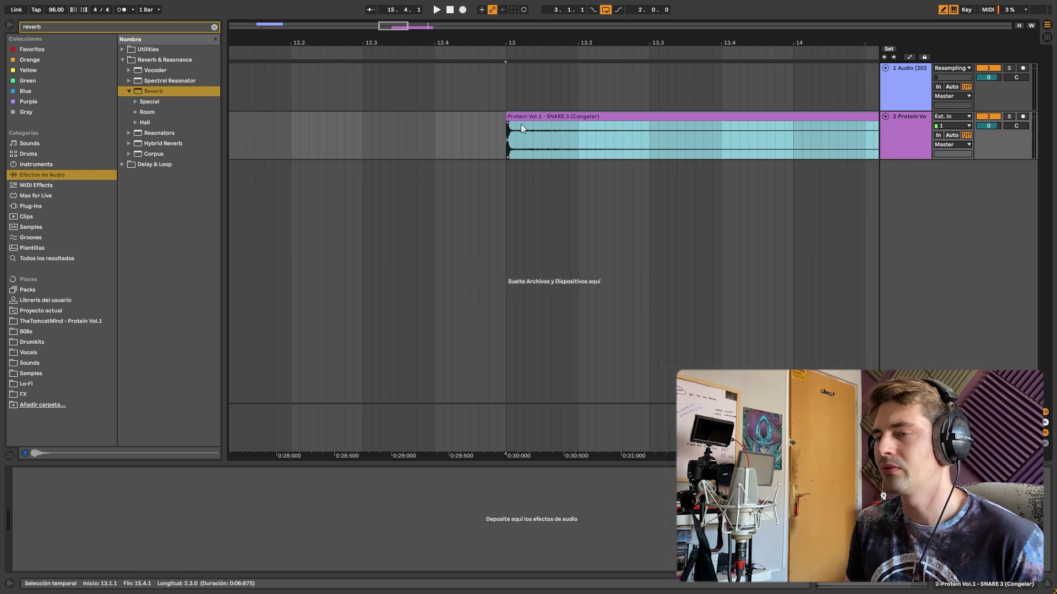
# - Delete the short leftover clip at the end of the flattened snare and play the snare from 13.1.1
pyautogui.scroll(-6, 521, 125)
pyautogui.moveTo(506, 135); pyautogui.dragTo(859, 147)
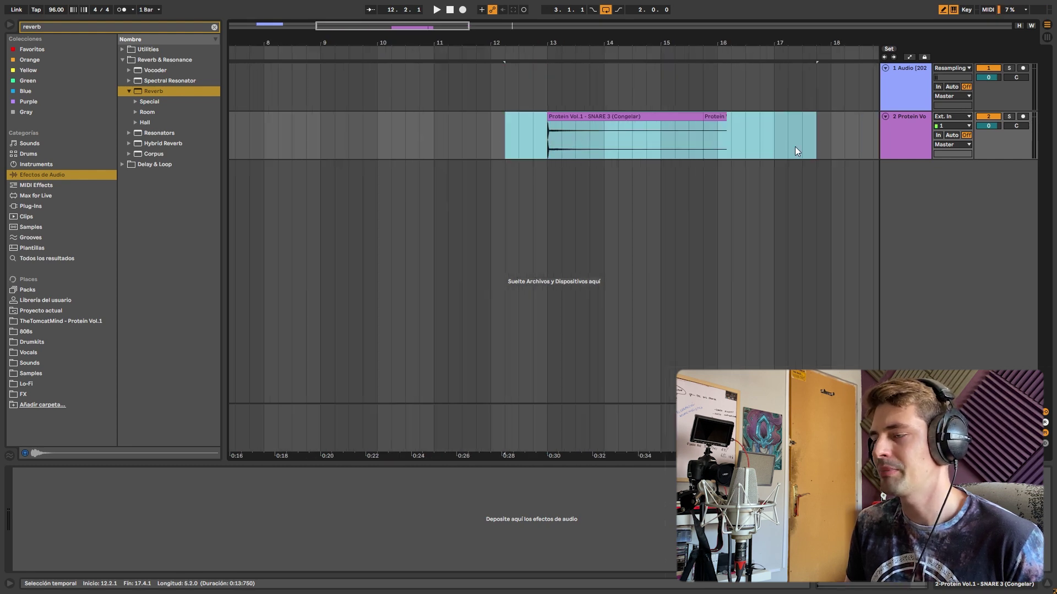
pyautogui.click(711, 121)
pyautogui.press('Delete')
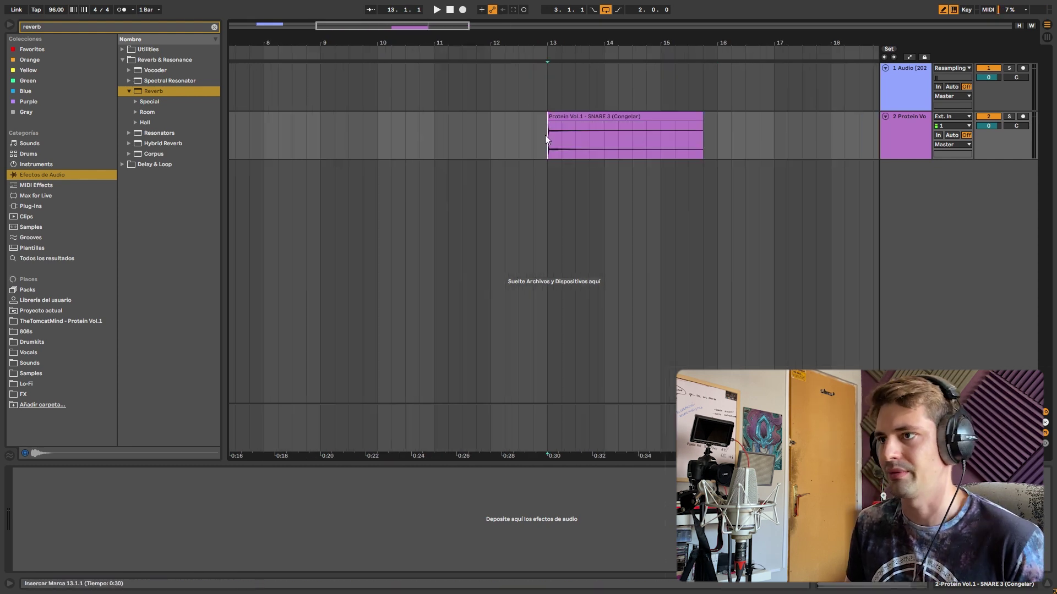
pyautogui.scroll(3, 546, 138)
pyautogui.press('space')
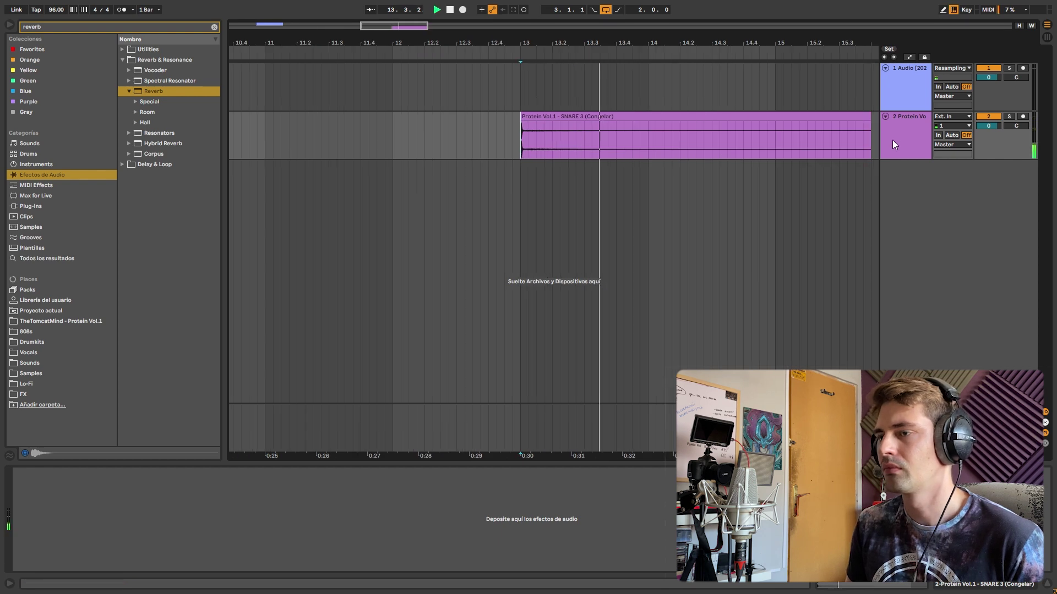
# - Find the Gate among the audio effects, insert it on the flattened snare track and audition it from 13.1.1
pyautogui.click(910, 137)
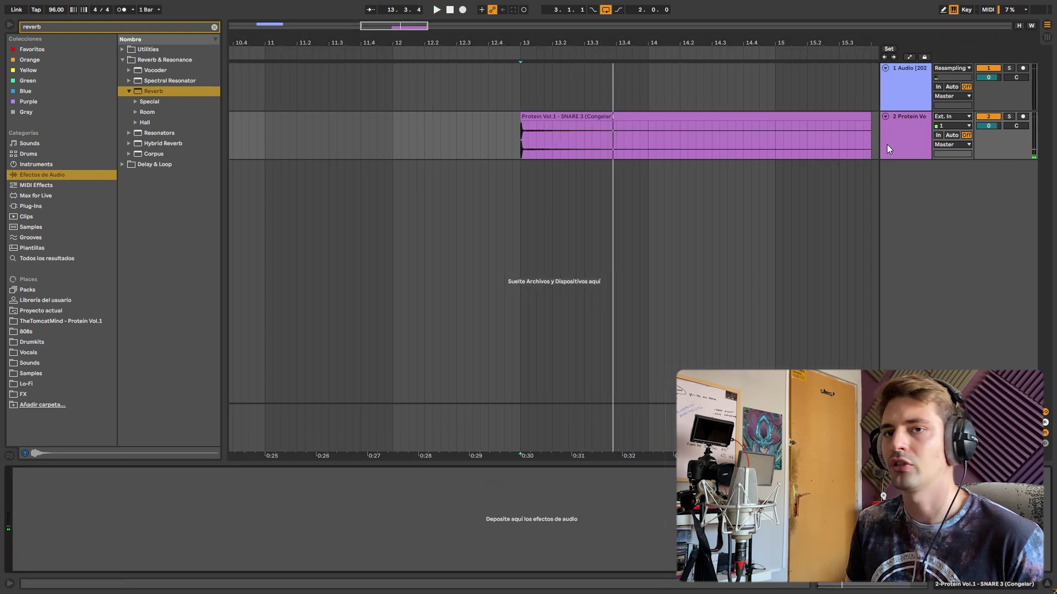
pyautogui.click(138, 31)
pyautogui.write('gate')
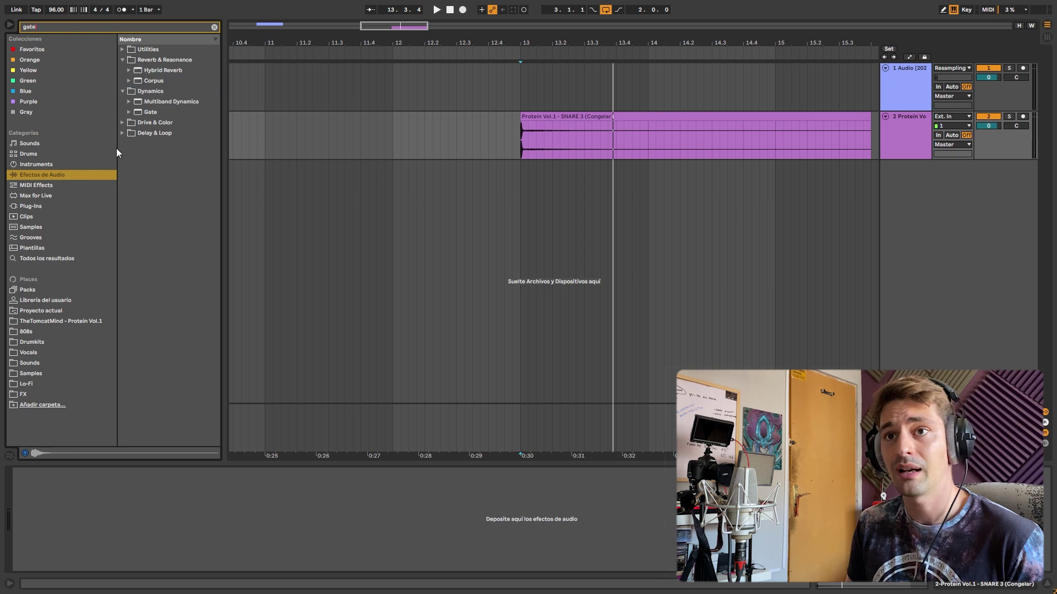
pyautogui.press('Return')
pyautogui.press('space')
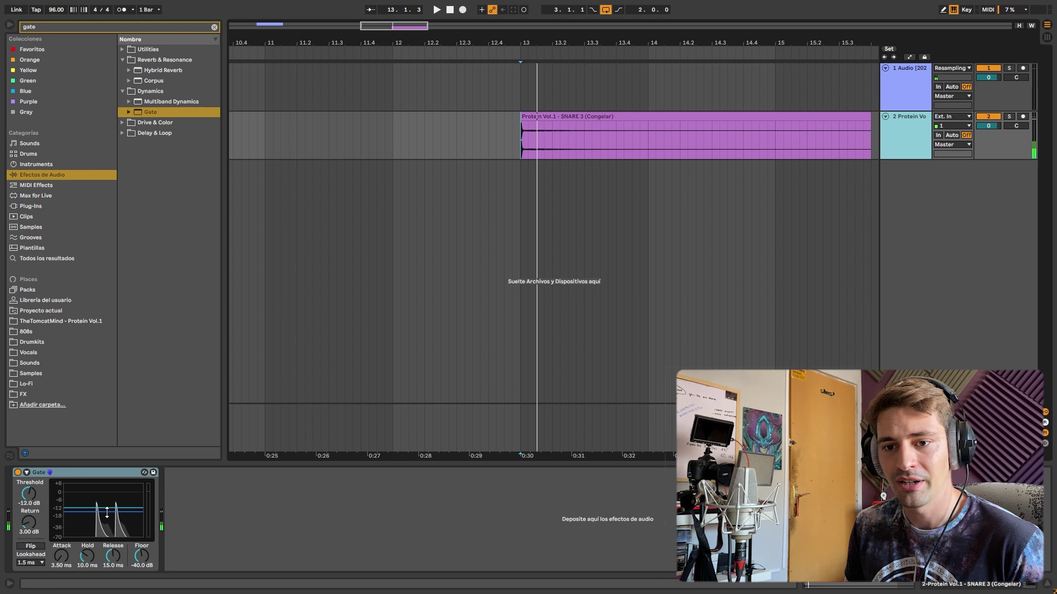
pyautogui.press('space')
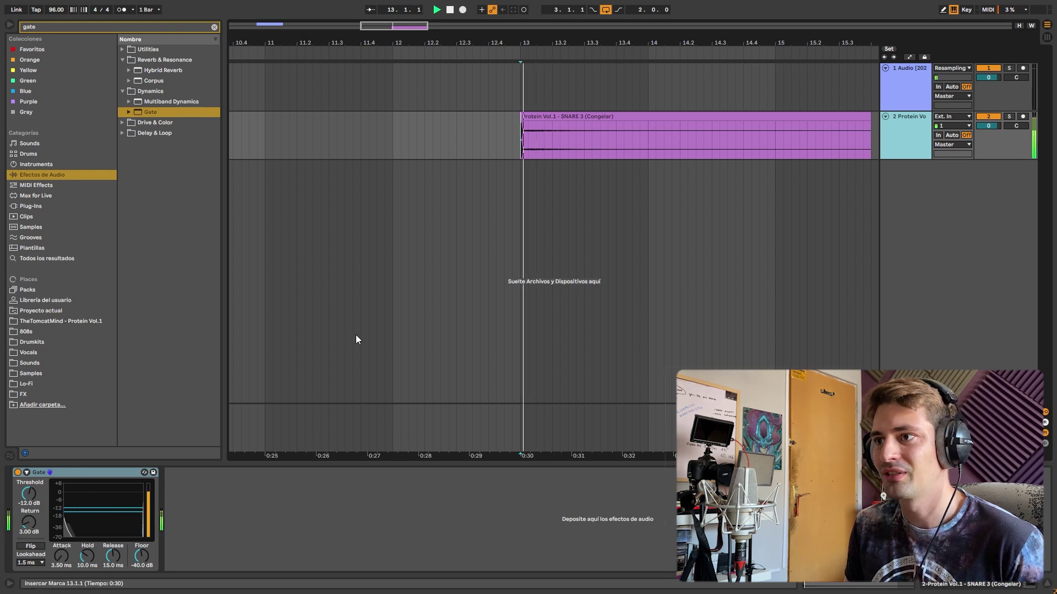
pyautogui.press('space')
pyautogui.press('space')
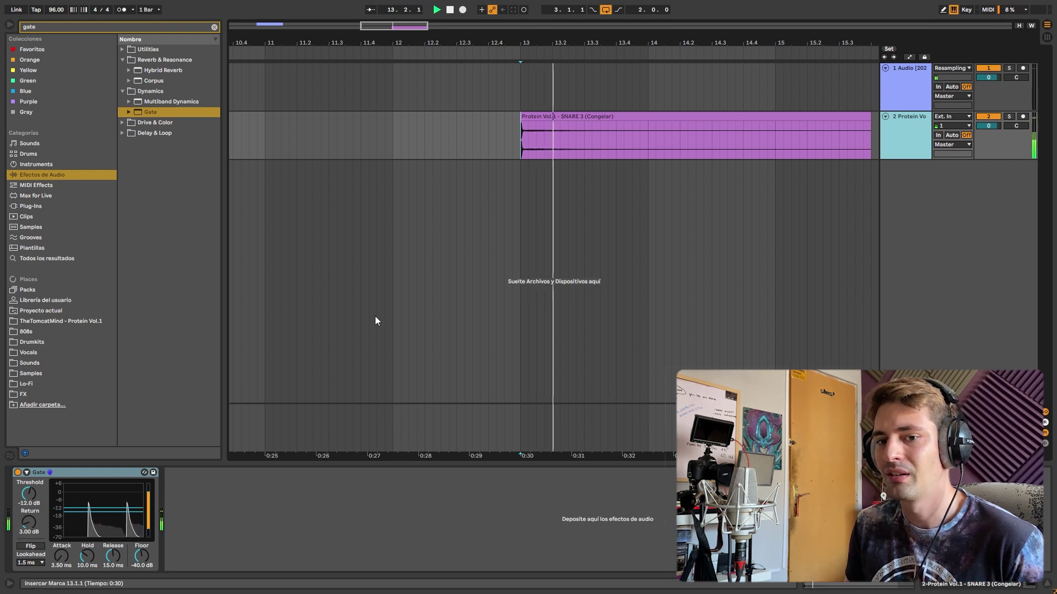
# - Play the snare with the Gate switched off, and switch the Gate back on to compare the reverb tail
pyautogui.click(19, 473)
pyautogui.press('space')
pyautogui.press('space')
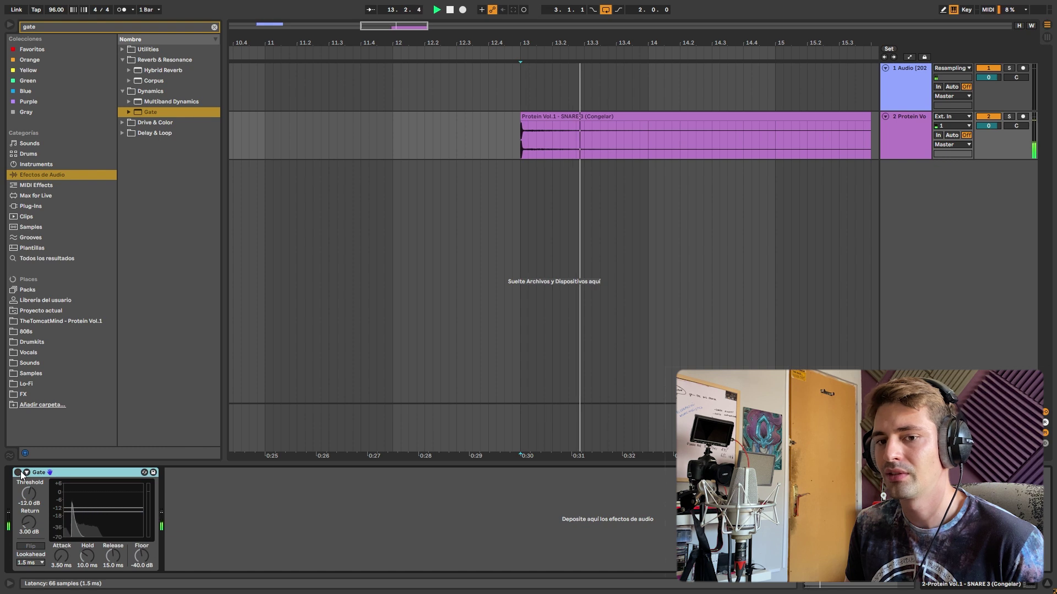
pyautogui.click(18, 472)
pyautogui.press('space')
pyautogui.press('space')
pyautogui.press('space')
pyautogui.press('space')
pyautogui.press('space')
pyautogui.press('space')
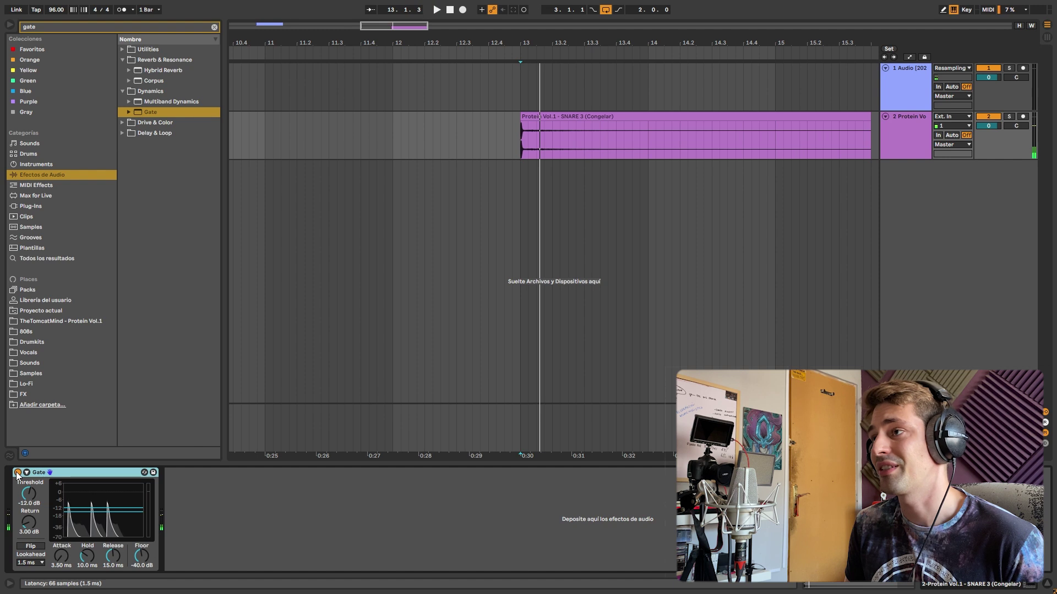
# - Set the Gate's Floor to -inf dB and play the snare
pyautogui.click(140, 557)
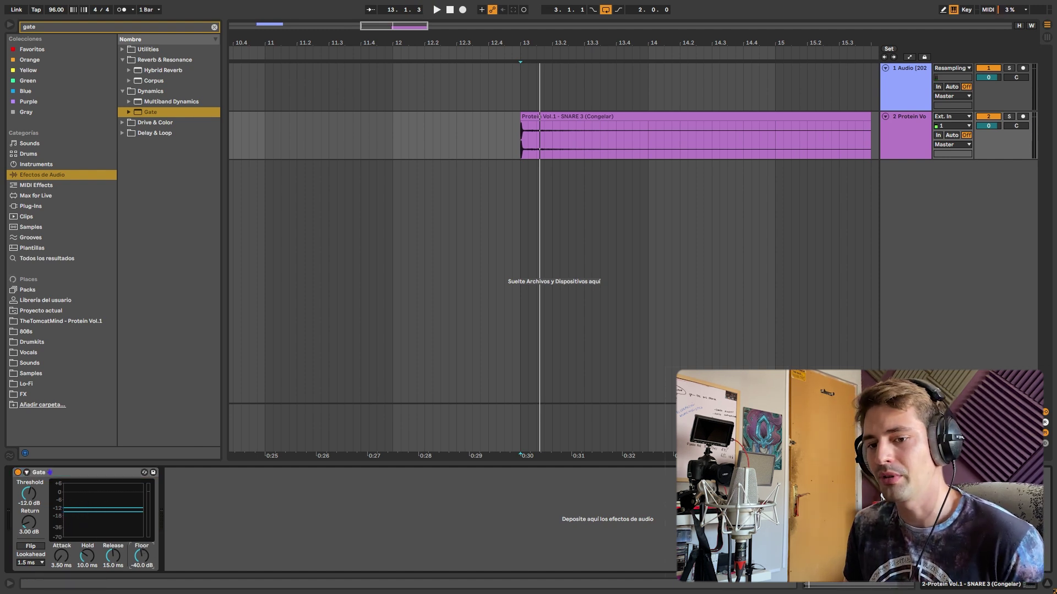
pyautogui.press('space')
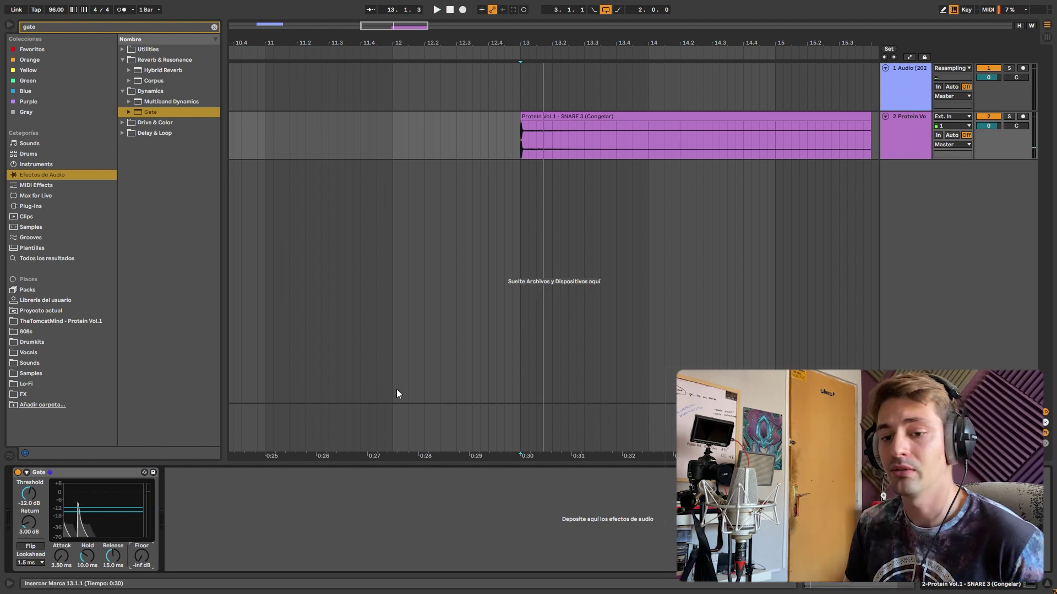
pyautogui.press('space')
# - Set the Gate's Release to 75.5 ms and audition the snare from 13.1.1
pyautogui.moveTo(112, 564); pyautogui.dragTo(111, 529)
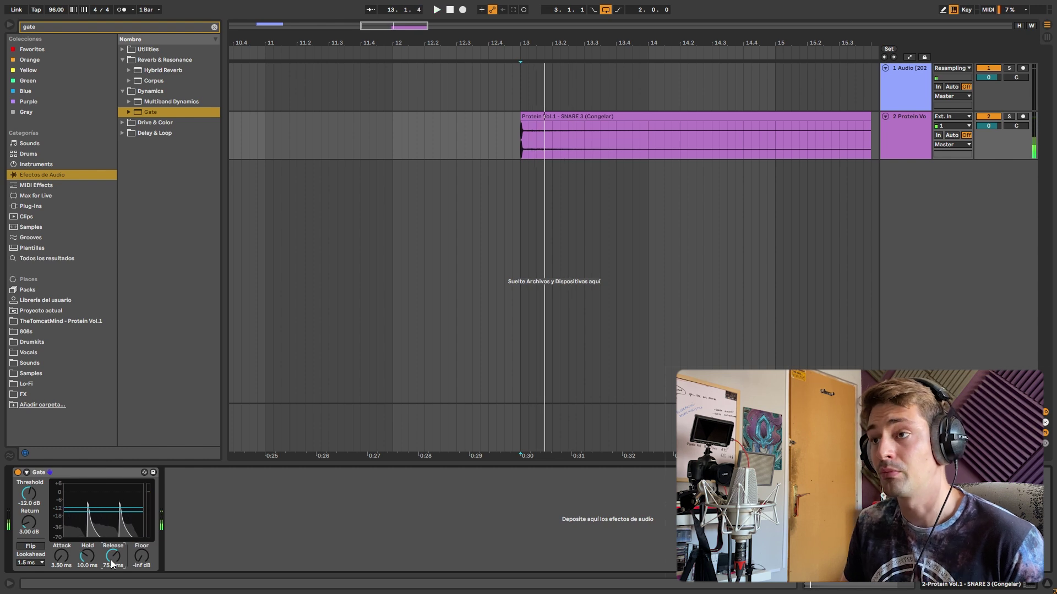
pyautogui.press('space')
pyautogui.press('space')
pyautogui.press('space')
pyautogui.scroll(-3, 563, 263)
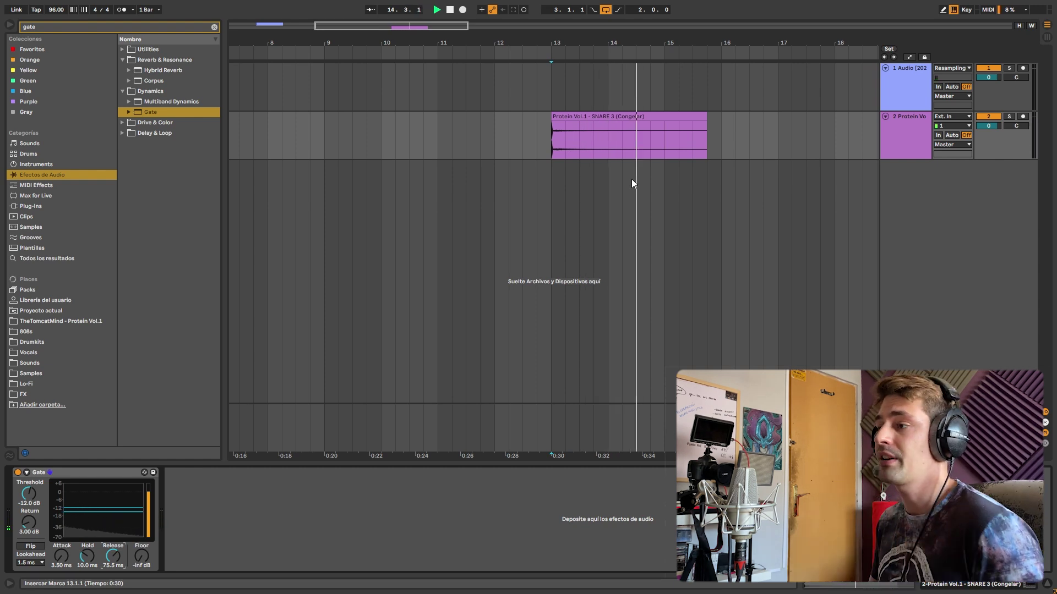
pyautogui.press('space')
pyautogui.click(568, 144)
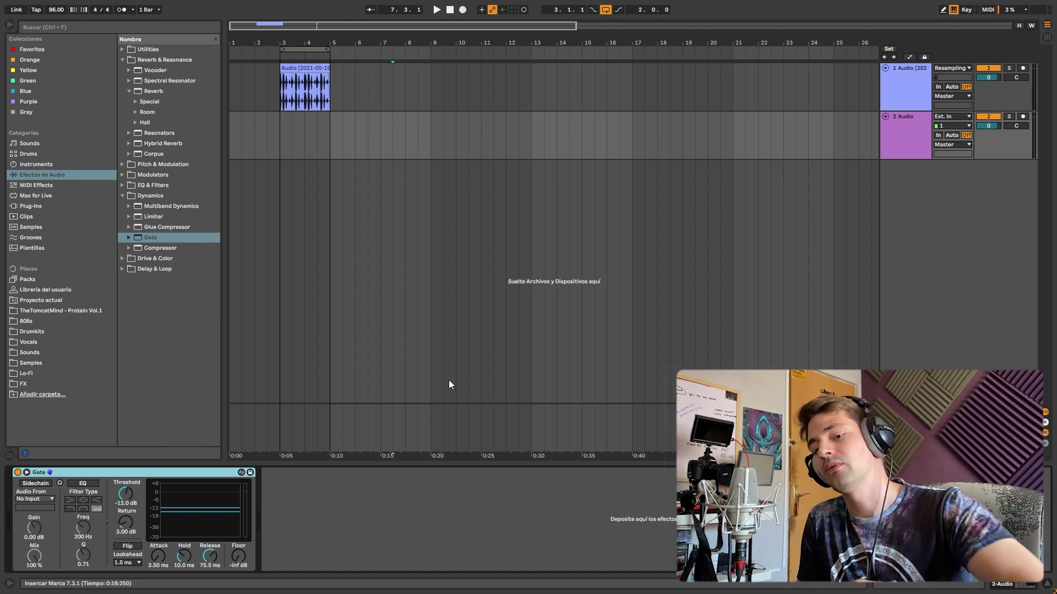
# - Zoom the arrangement to the drum loop clip on the first track and play it through its Gate
pyautogui.click(332, 139)
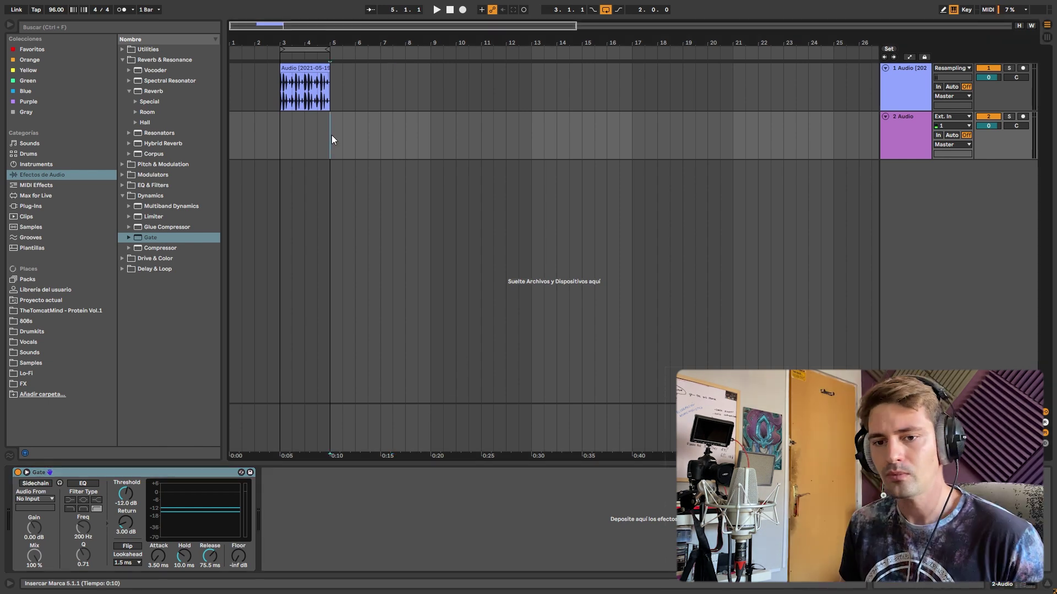
pyautogui.click(42, 484)
pyautogui.click(329, 90)
pyautogui.press('z')
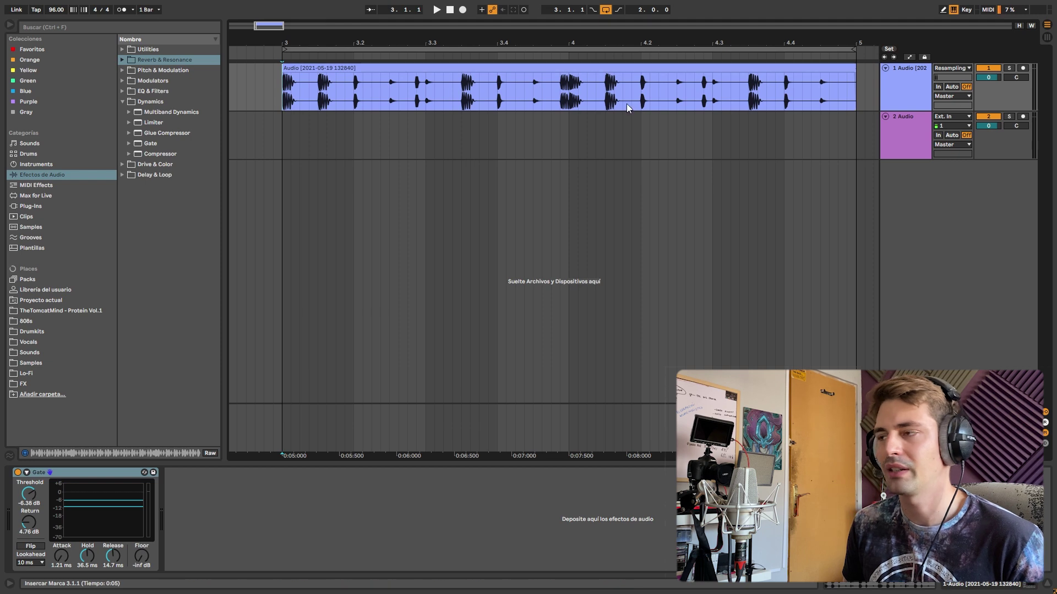
pyautogui.press('space')
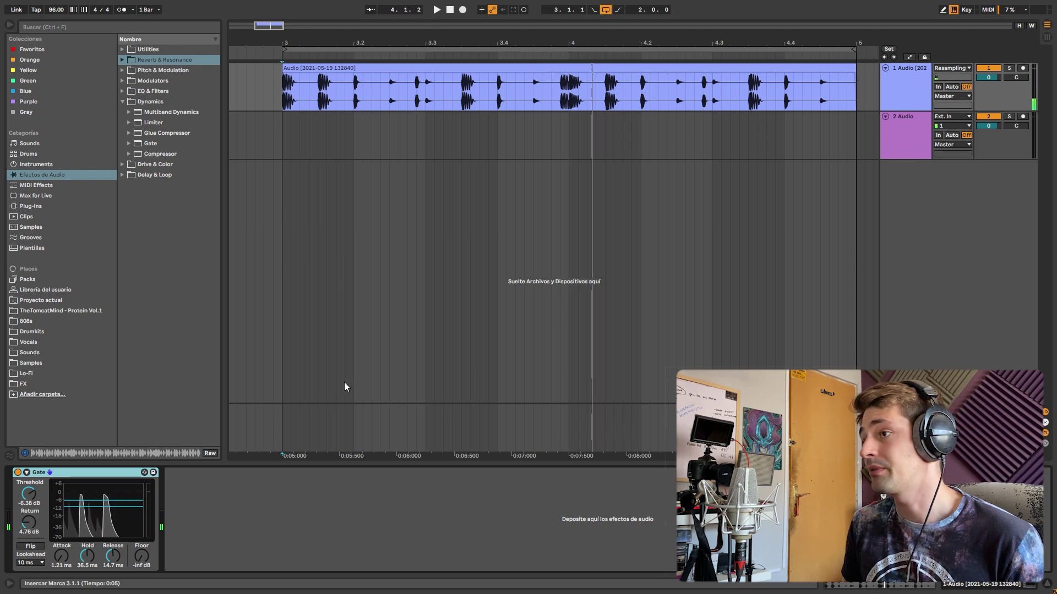
# - Create a new MIDI track and delete the empty second audio track
pyautogui.click(907, 144)
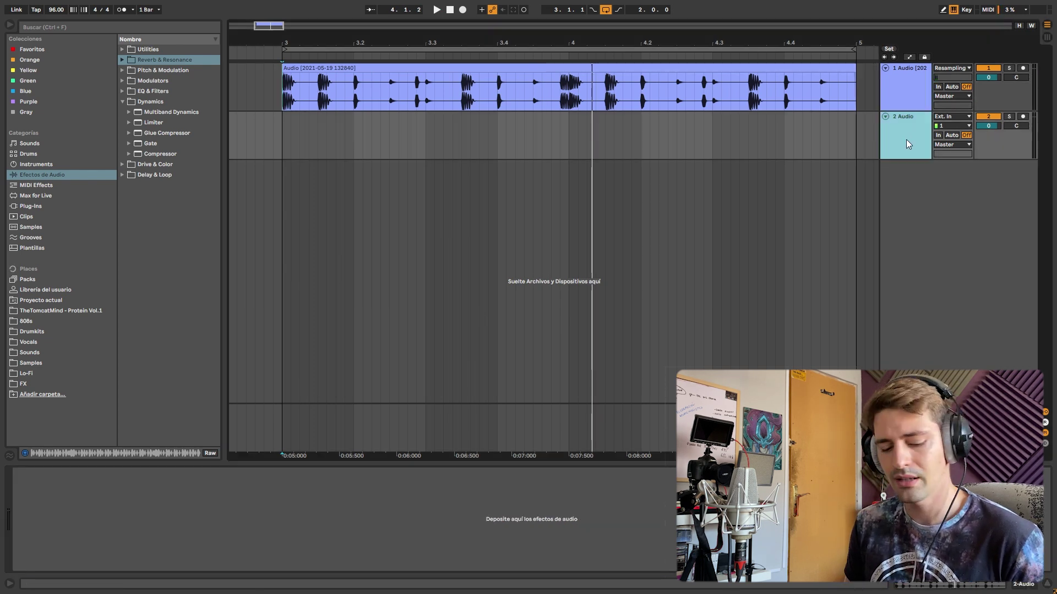
pyautogui.hotkey('ctrl', 'shift', 't')
pyautogui.click(887, 128)
pyautogui.press('Delete')
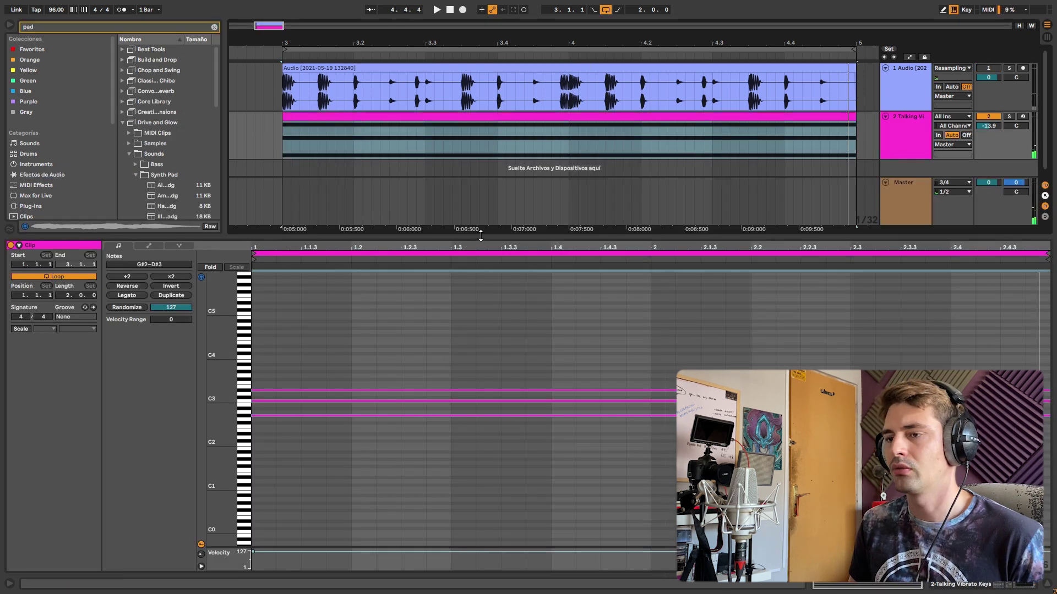
# - Resize the note editor to inspect the pad chord, and play it together with the drum loop from 3.1.1
pyautogui.moveTo(481, 236); pyautogui.dragTo(487, 190)
pyautogui.click(512, 379)
pyautogui.moveTo(560, 191); pyautogui.dragTo(554, 300)
pyautogui.click(279, 140)
pyautogui.press('space')
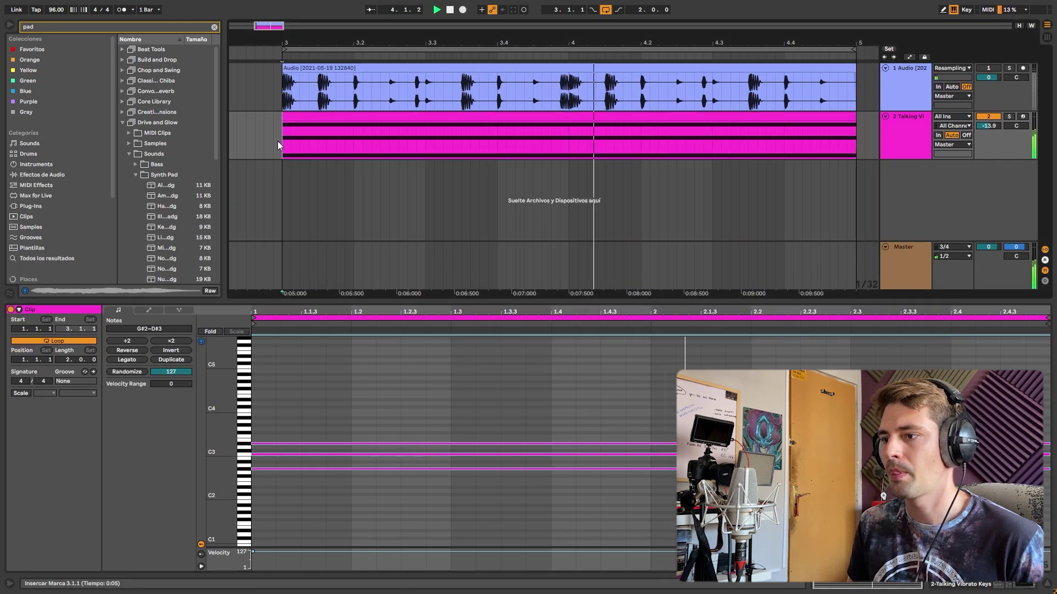
pyautogui.click(907, 88)
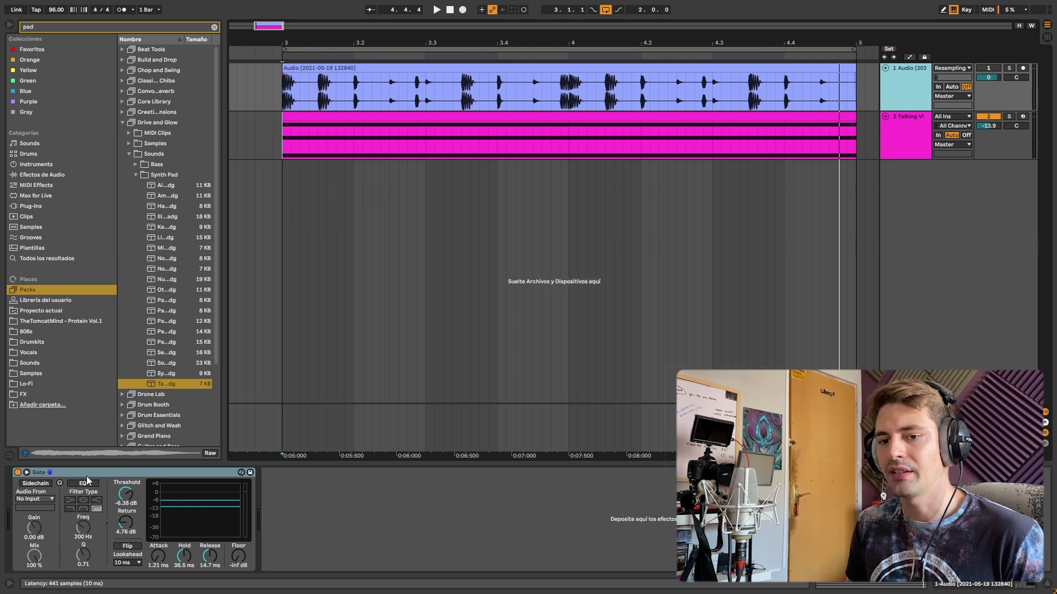
pyautogui.click(900, 137)
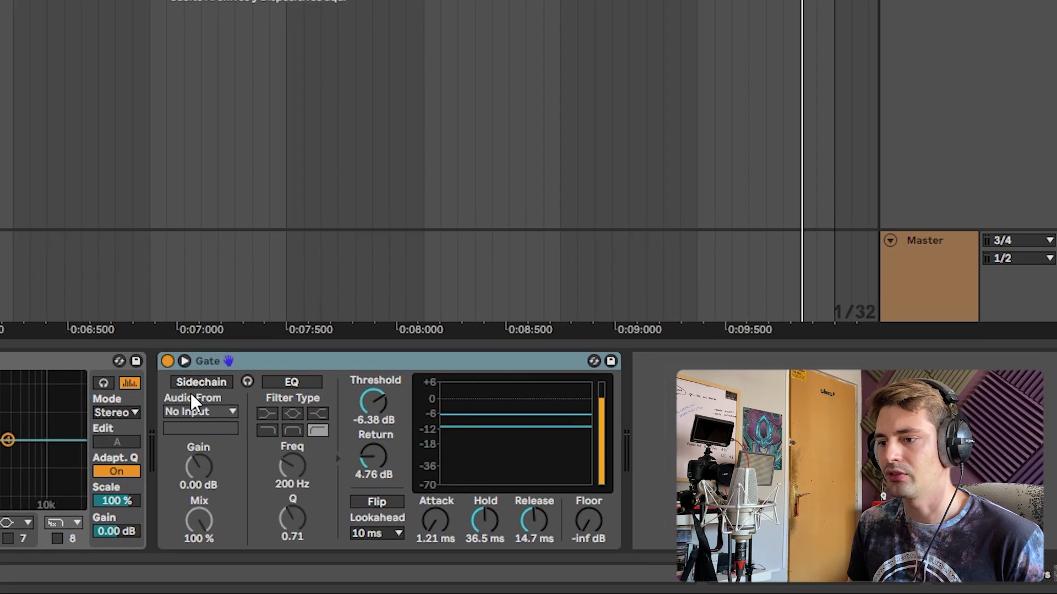
pyautogui.click(193, 413)
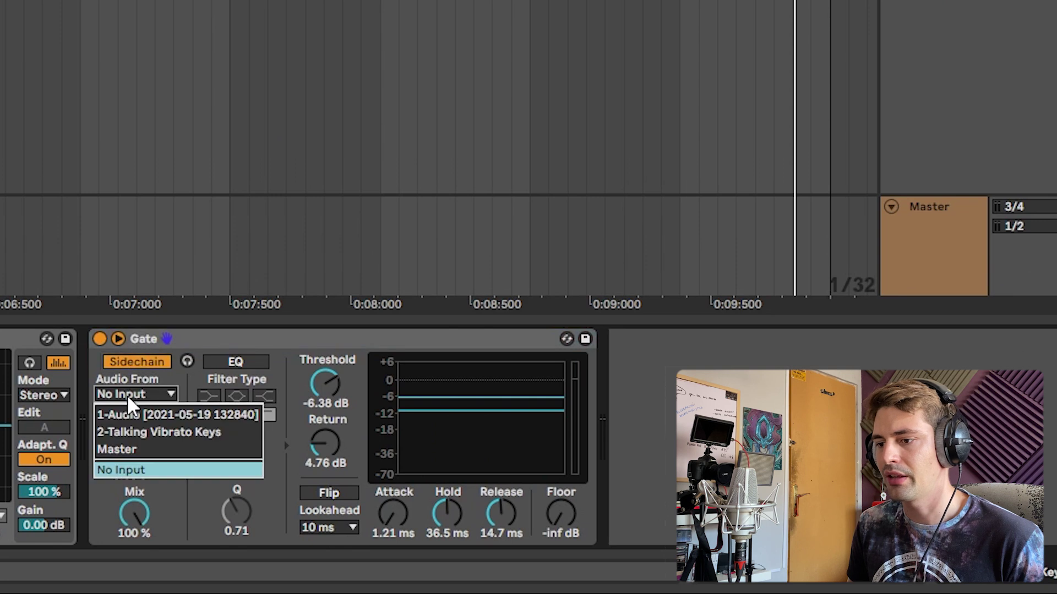
pyautogui.click(151, 417)
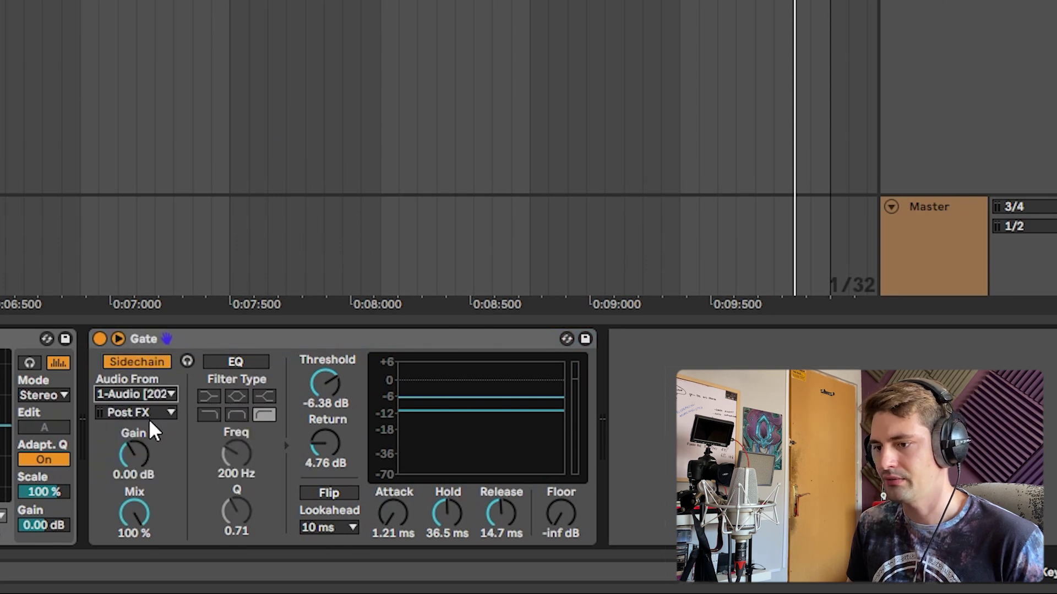
# - Play the sidechained pad and set the Gate's Threshold to -26.9 dB
pyautogui.press('space')
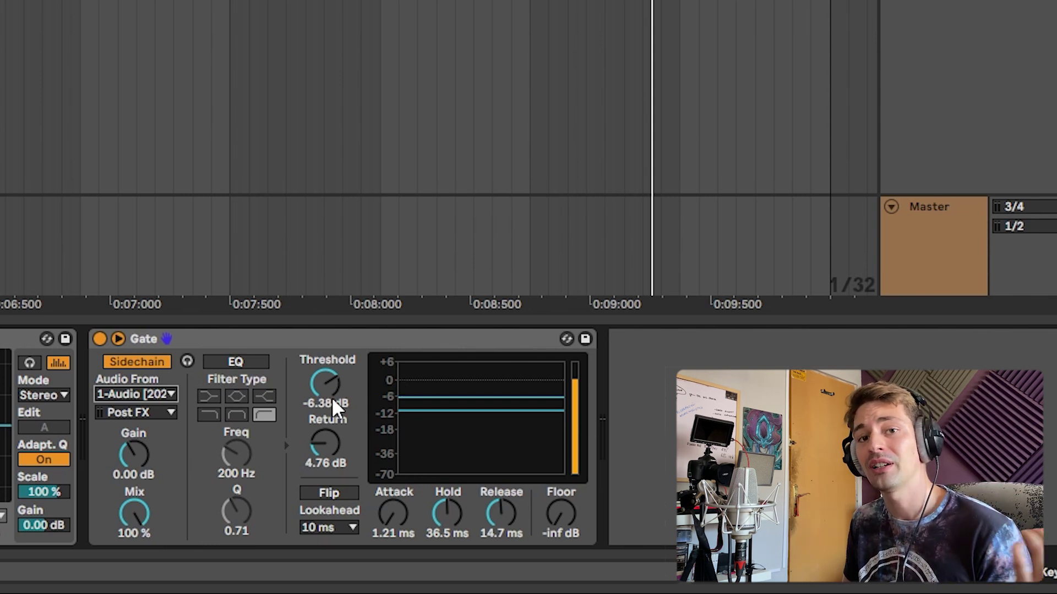
pyautogui.press('space')
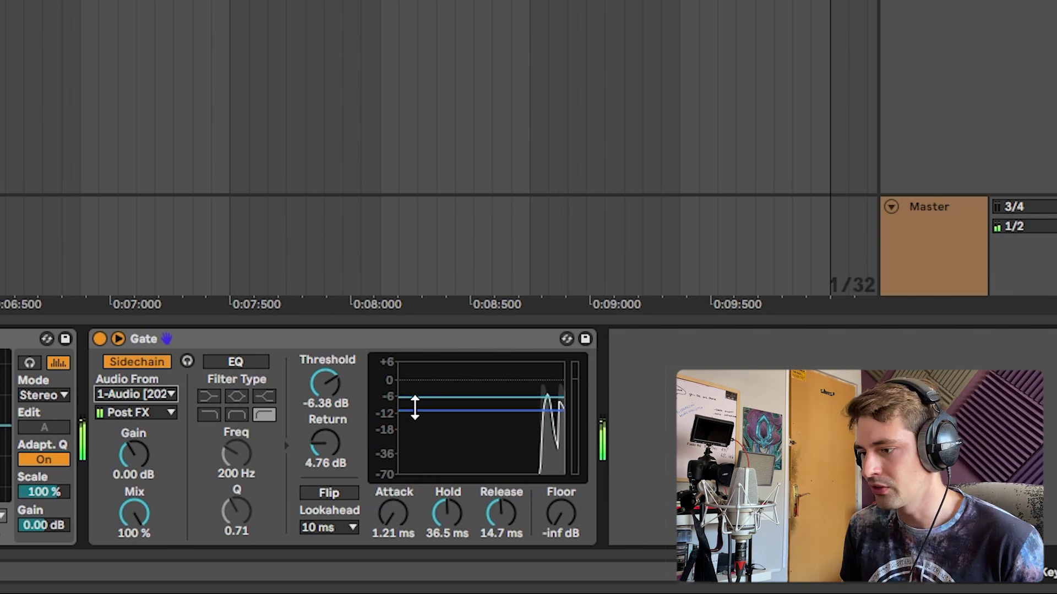
pyautogui.moveTo(345, 410); pyautogui.dragTo(346, 481)
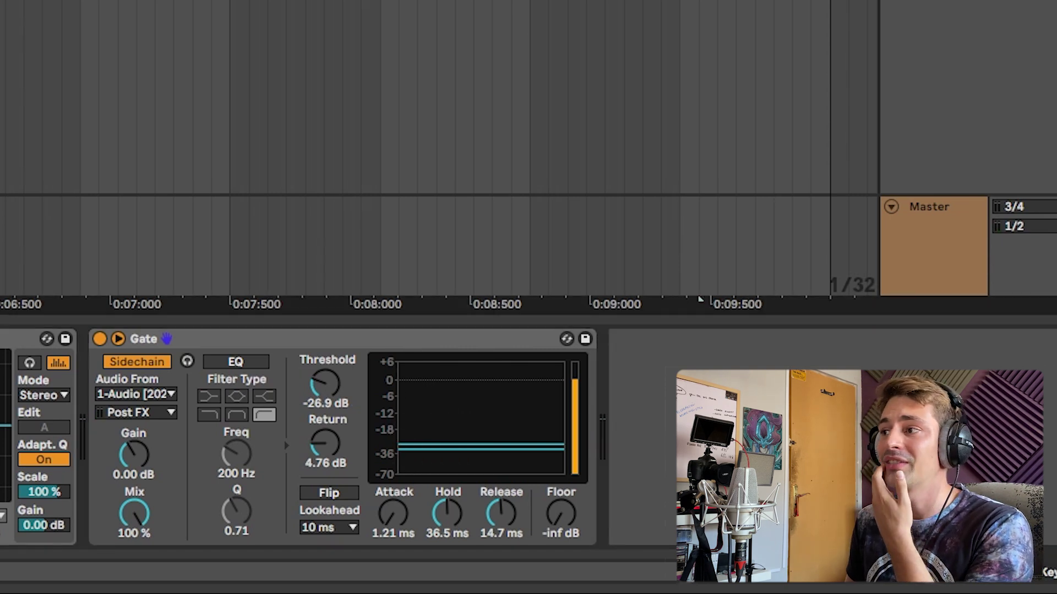
# - Turn on Flip in the pad's Gate and audition the inverted gating
pyautogui.press('Up')
pyautogui.press('Down')
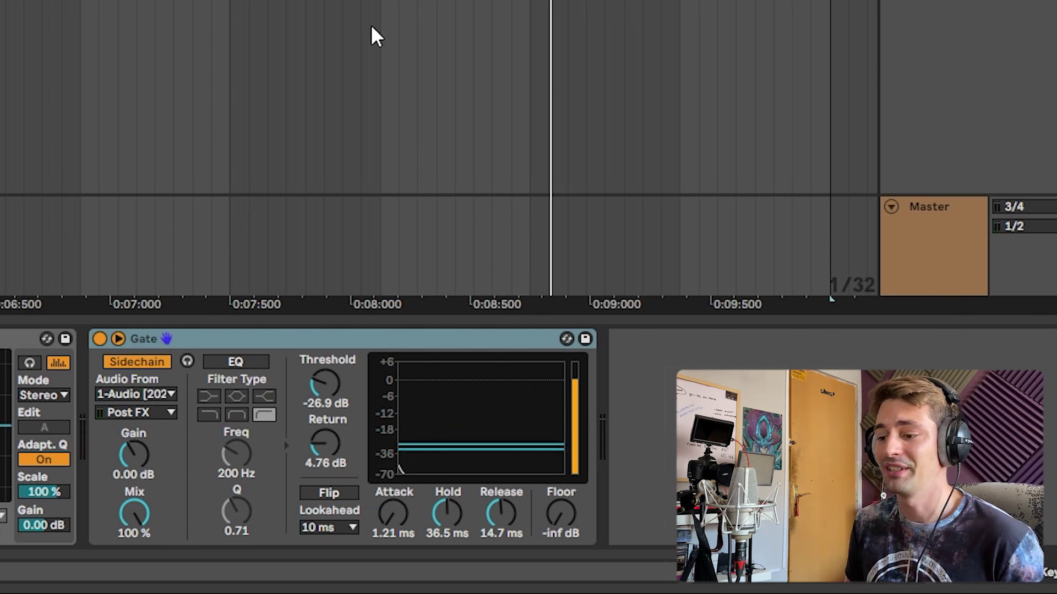
pyautogui.click(323, 492)
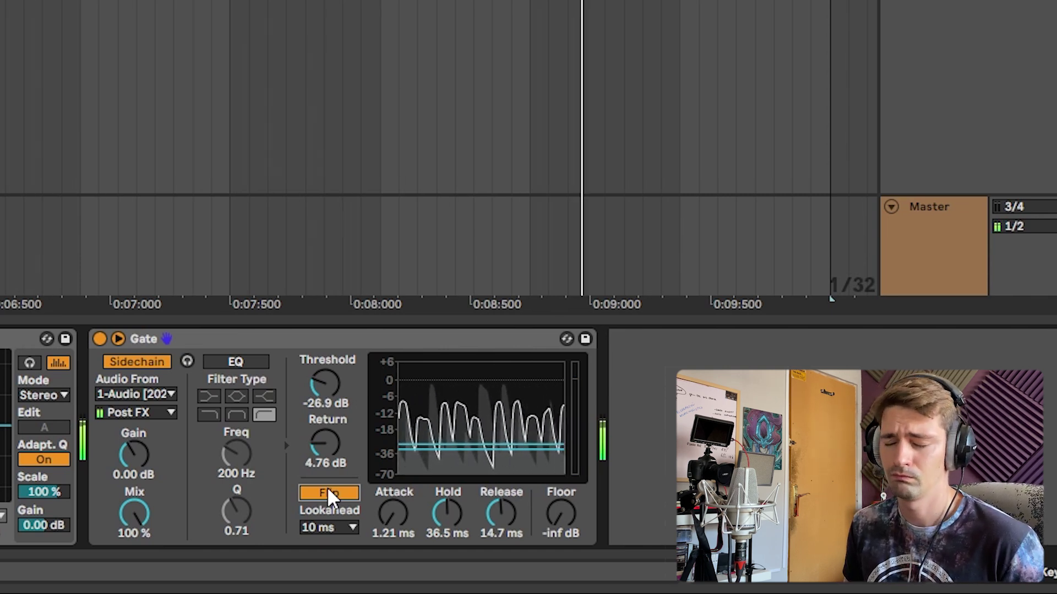
pyautogui.press('space')
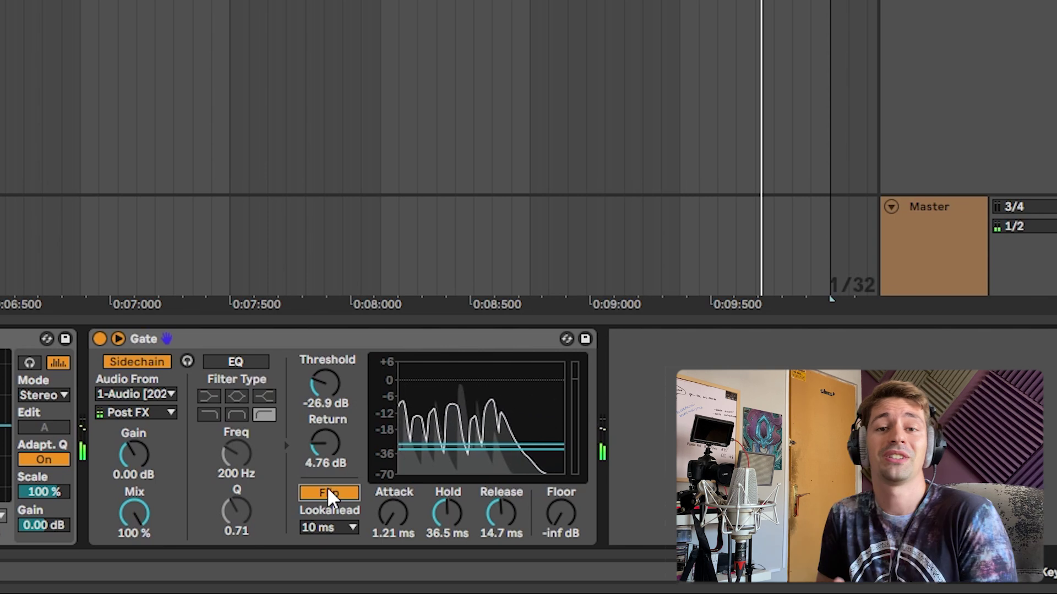